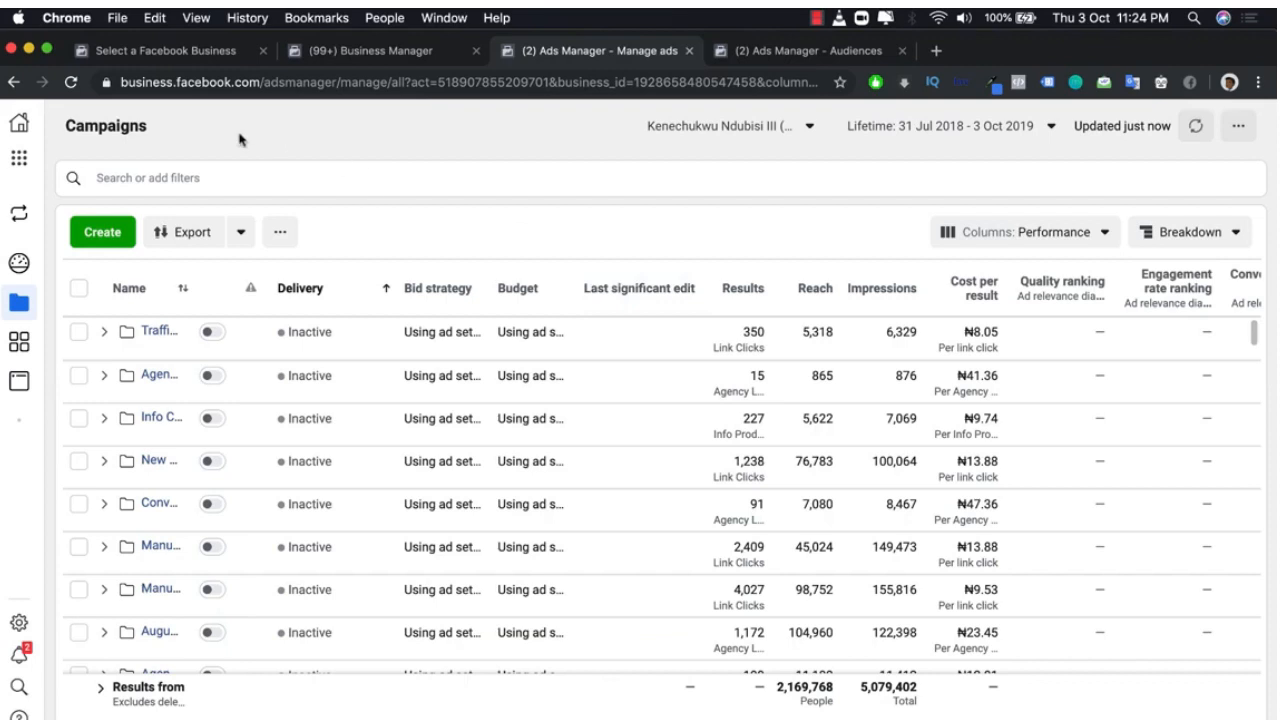
Open the ad account's Audiences page and look through the existing custom and lookalike audiences
click(20, 160)
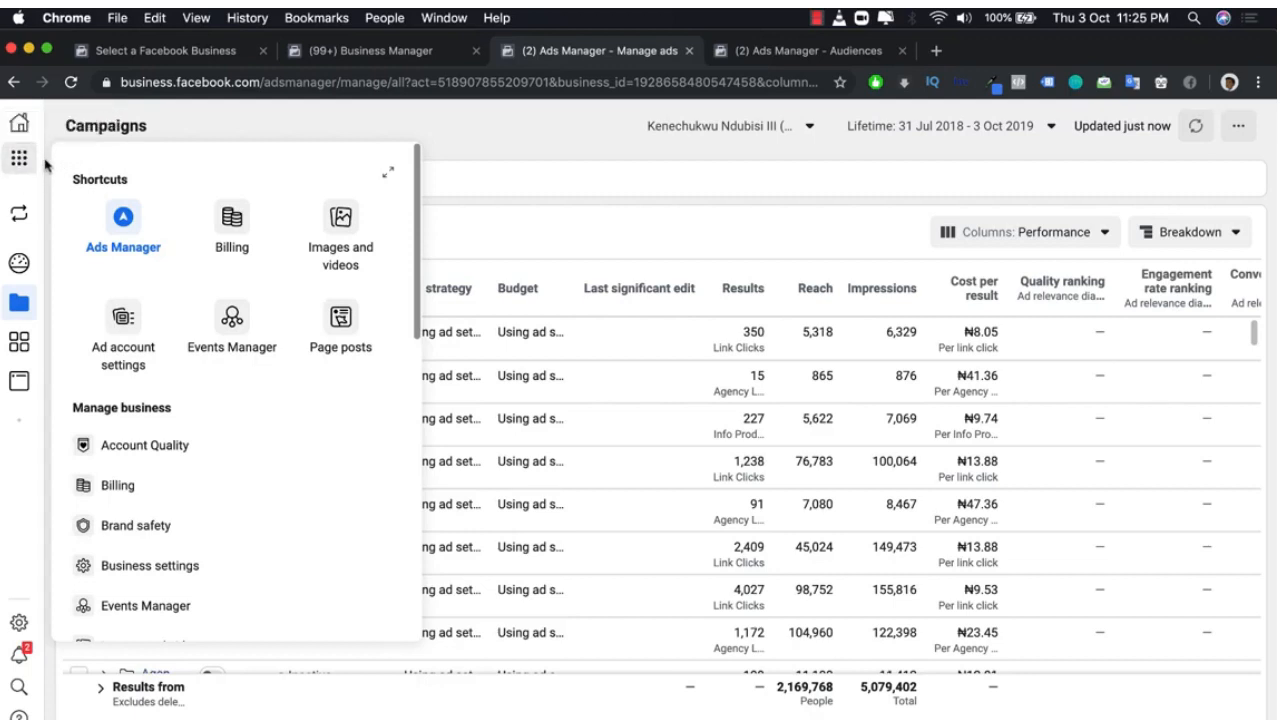
scroll(143, 417, down, 6)
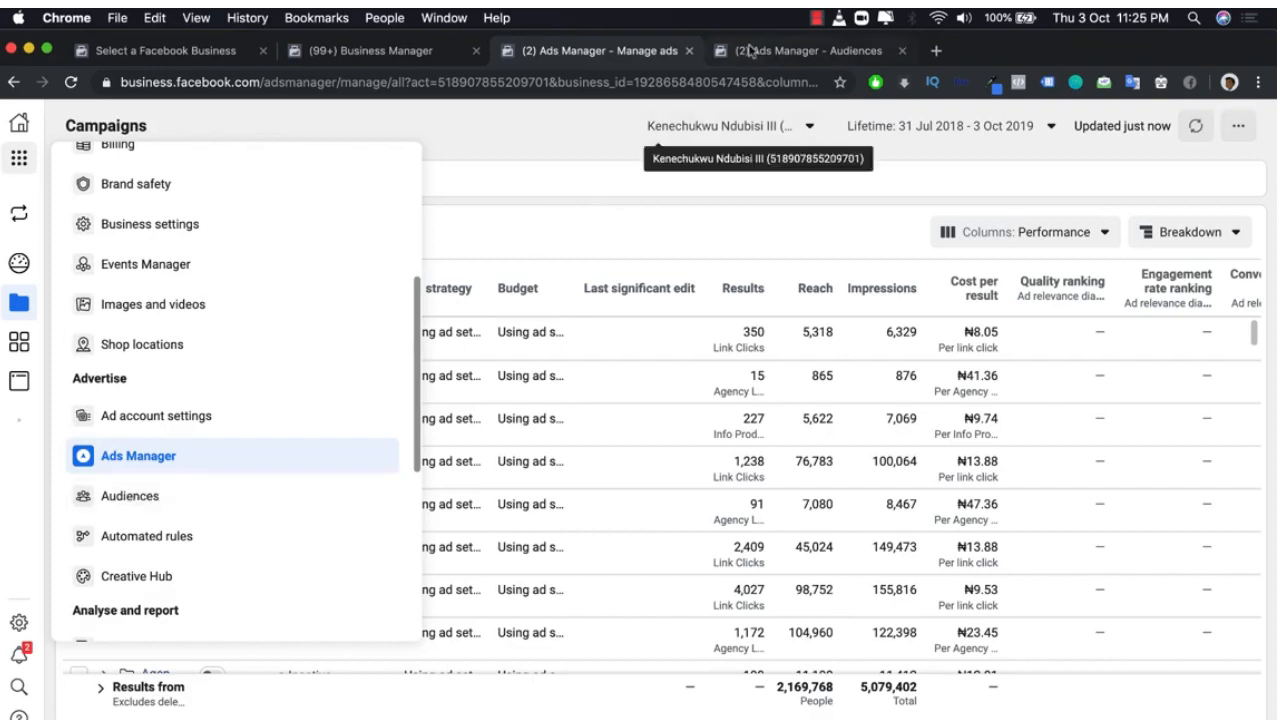
click(752, 50)
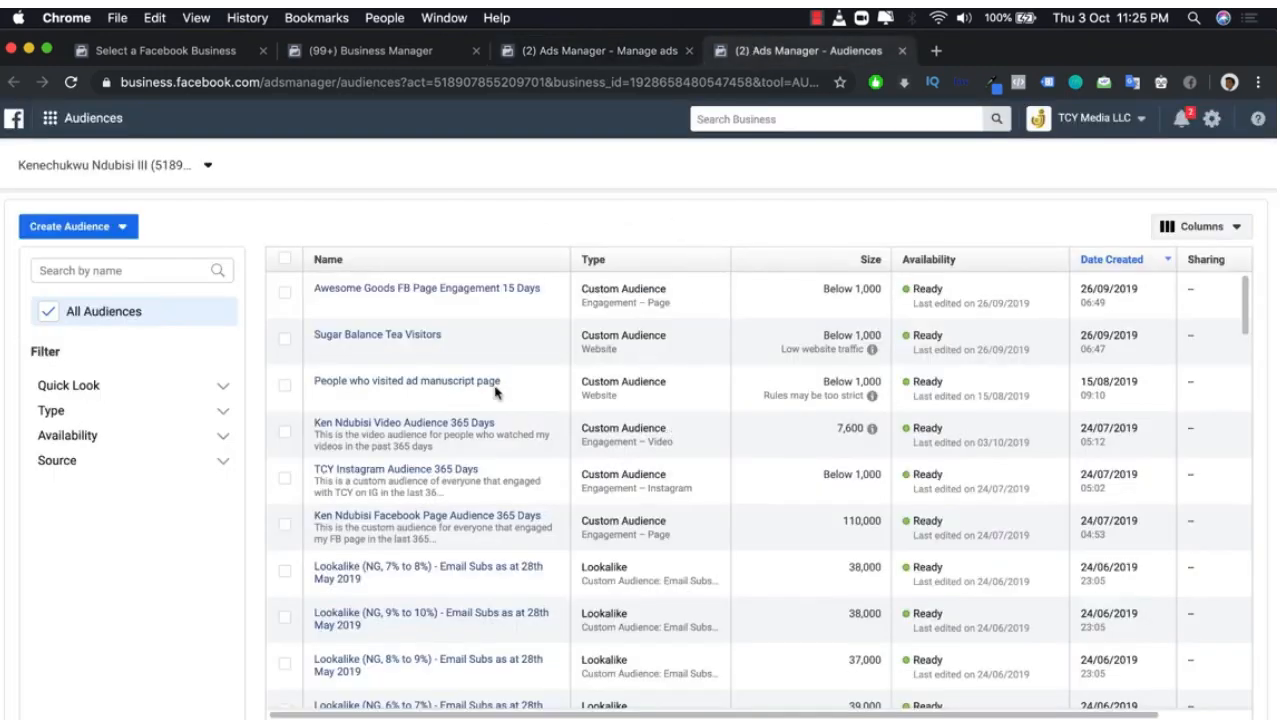
scroll(532, 440, down, 3)
scroll(532, 440, down, 2)
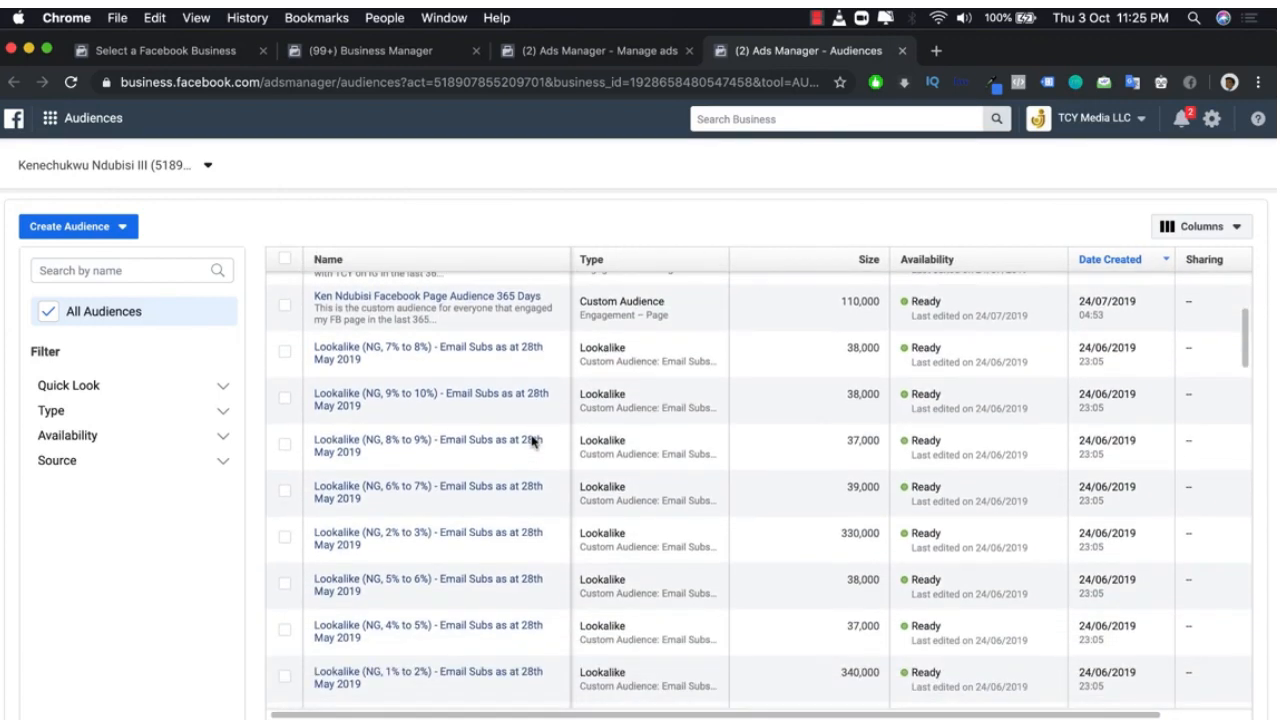
scroll(624, 412, down, 1)
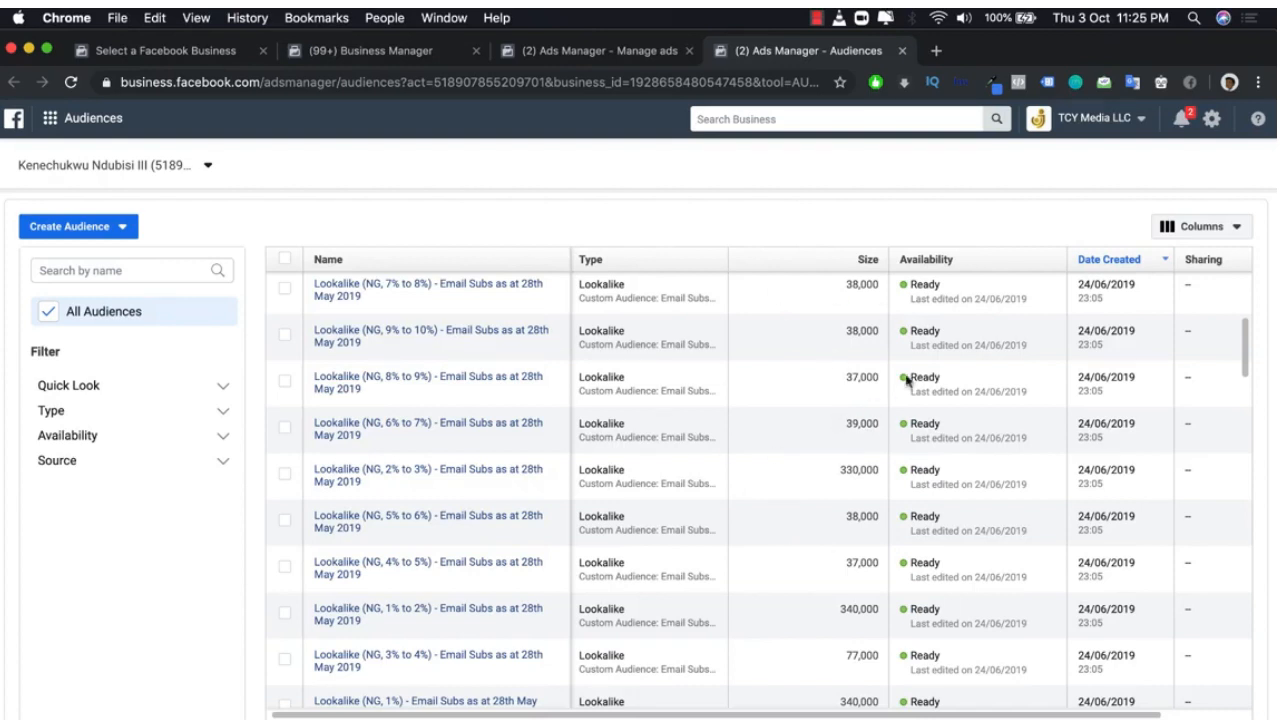
Start creating a Custom Audience with an Instagram business profile as its source
click(121, 229)
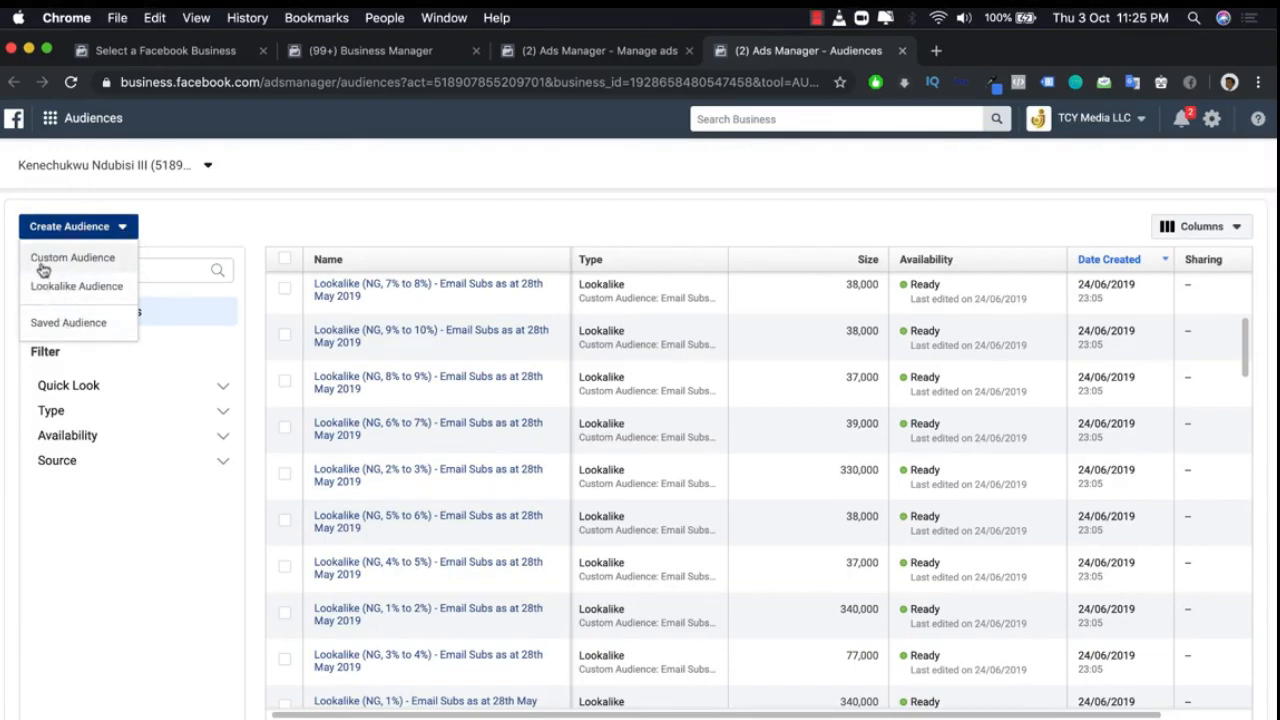
click(79, 263)
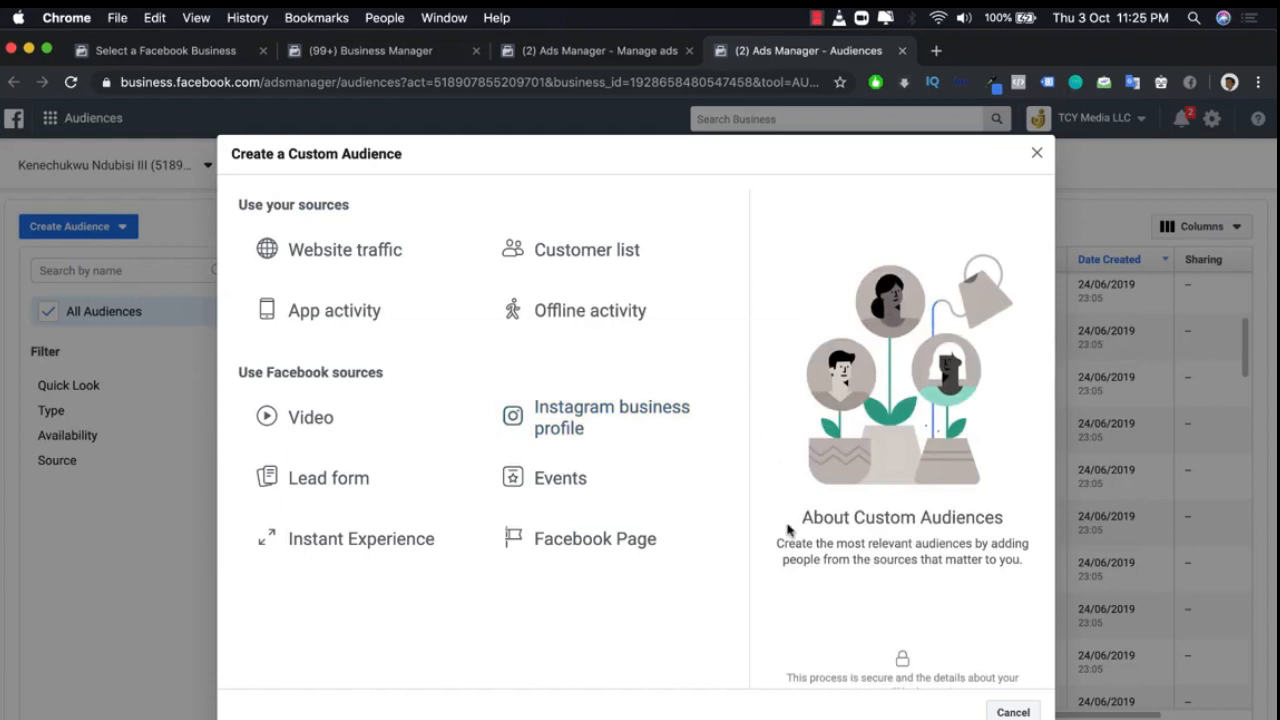
click(596, 415)
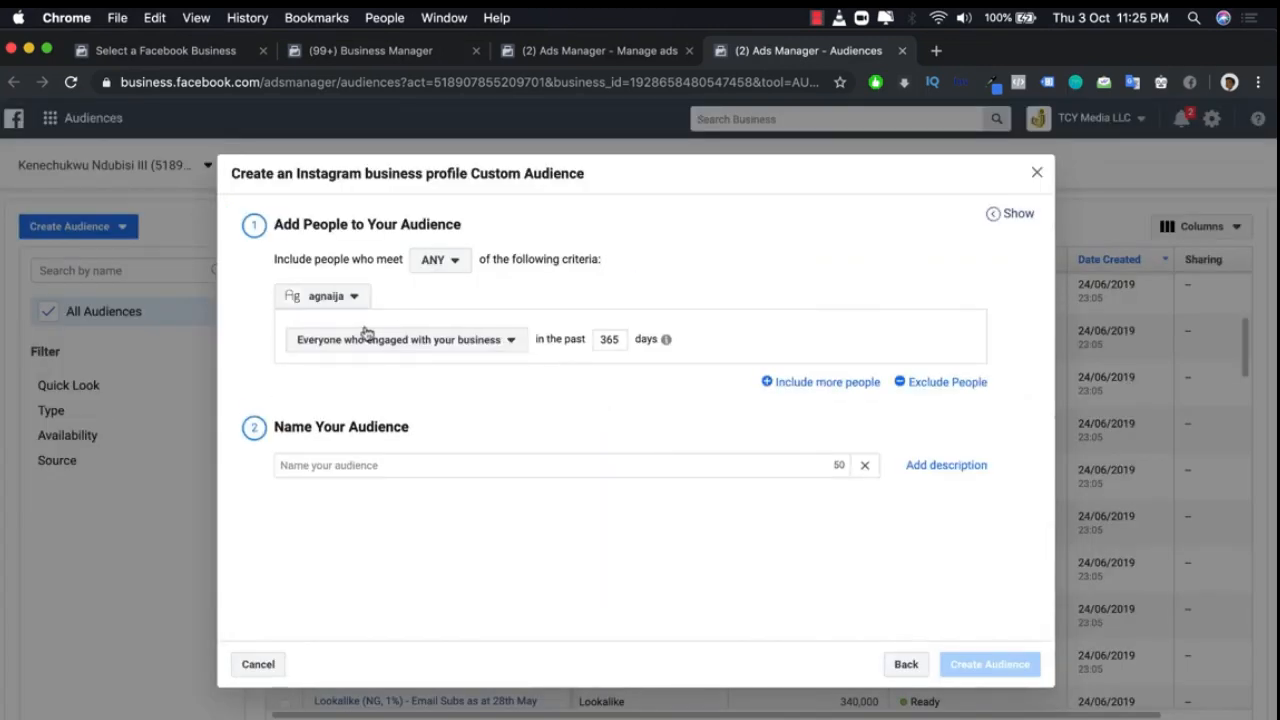
Use tcyafrica as the Instagram profile and keep "Everyone who engaged with your business" as the inclusion criterion
click(334, 298)
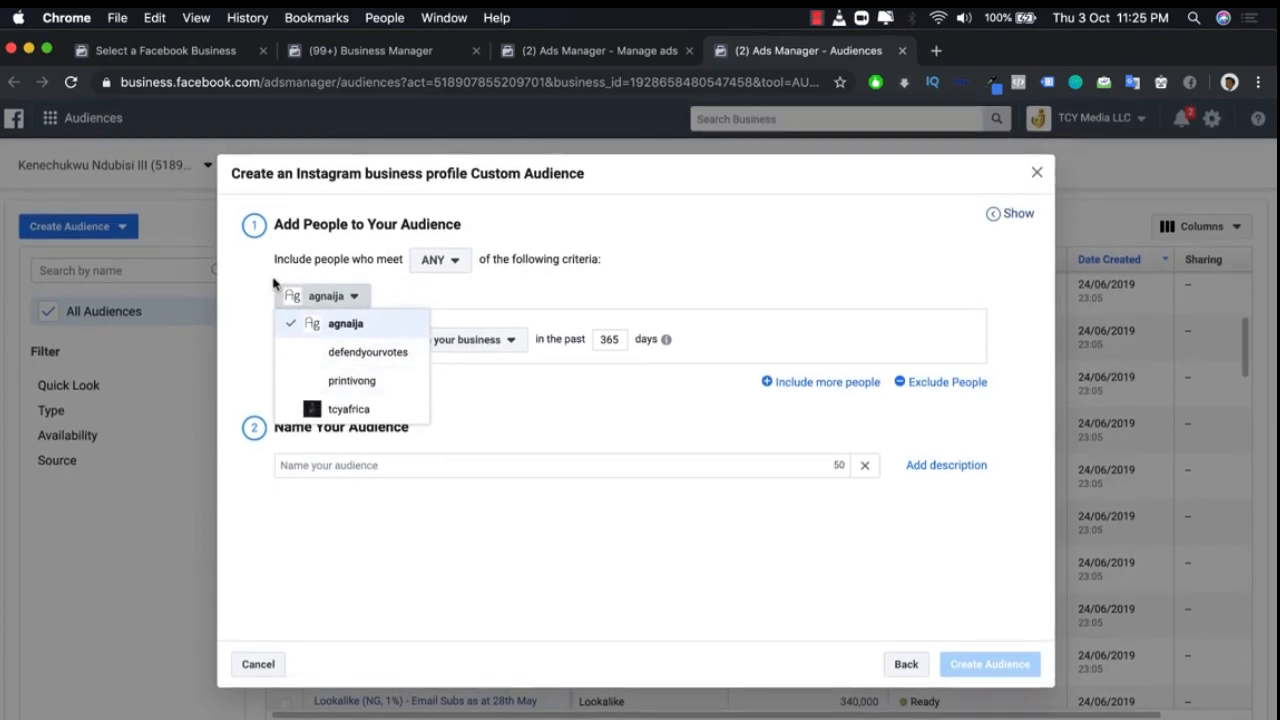
click(346, 410)
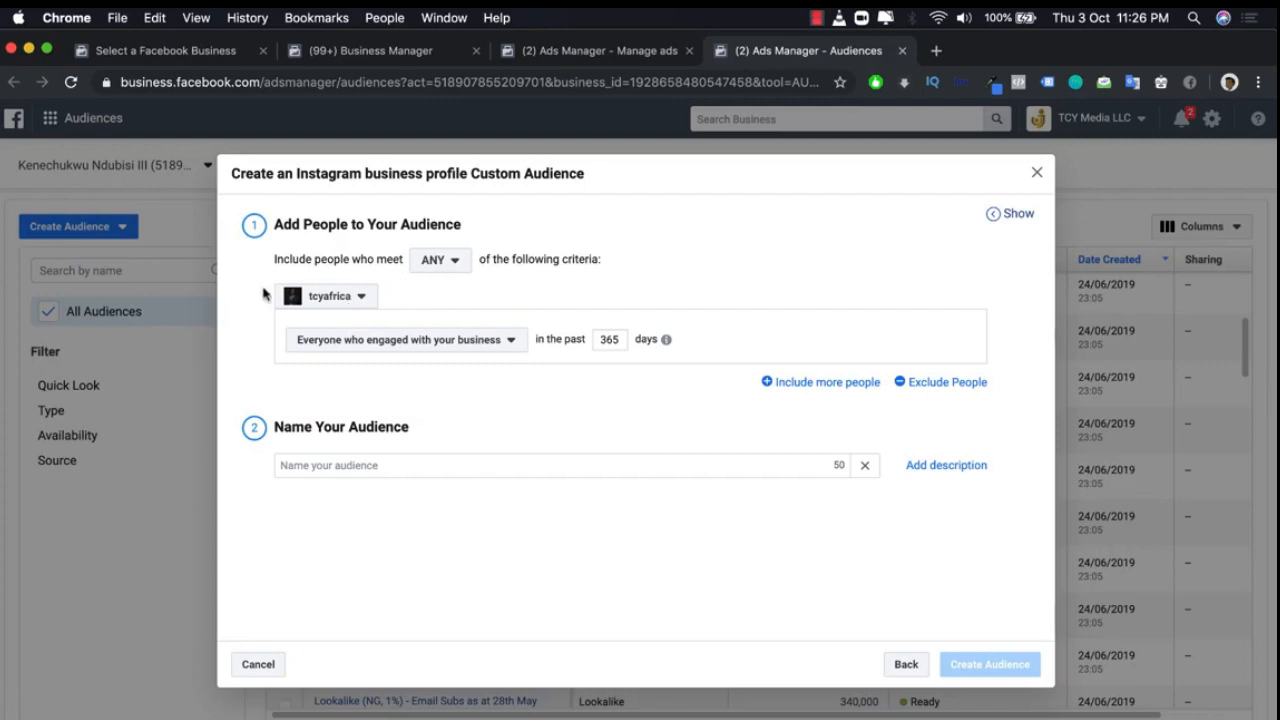
click(399, 340)
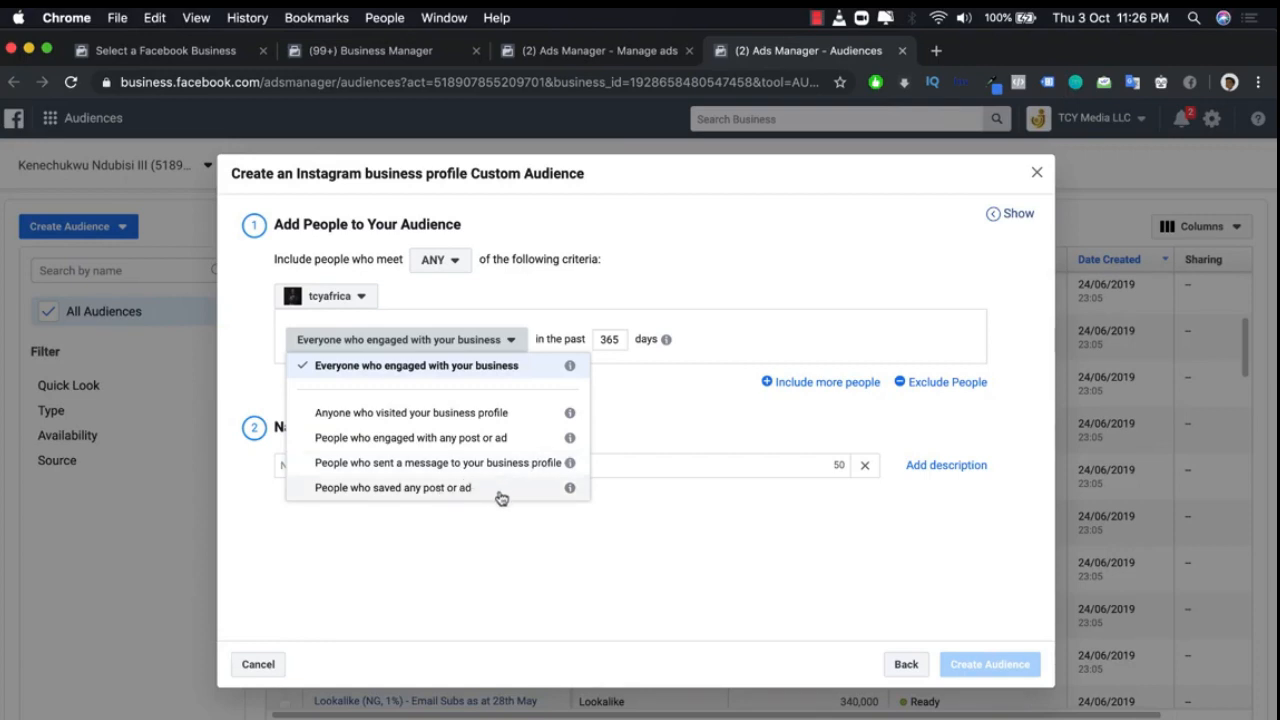
mouse_move(572, 460)
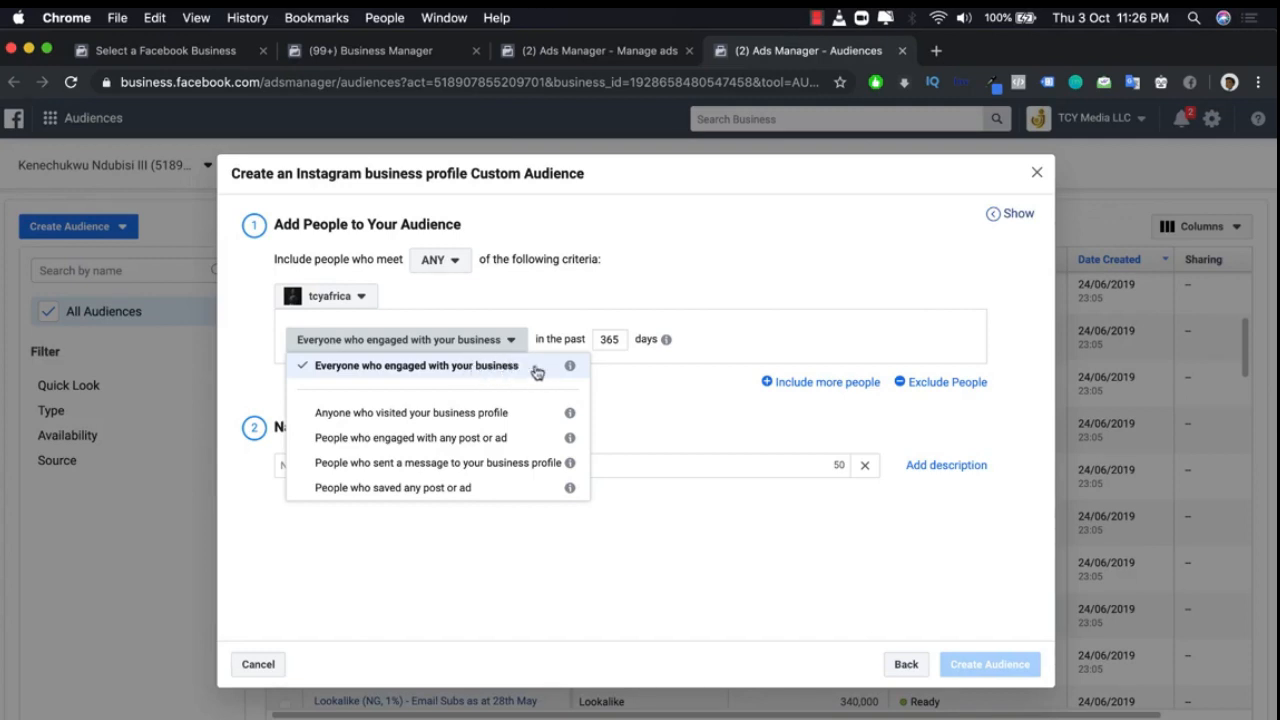
click(640, 392)
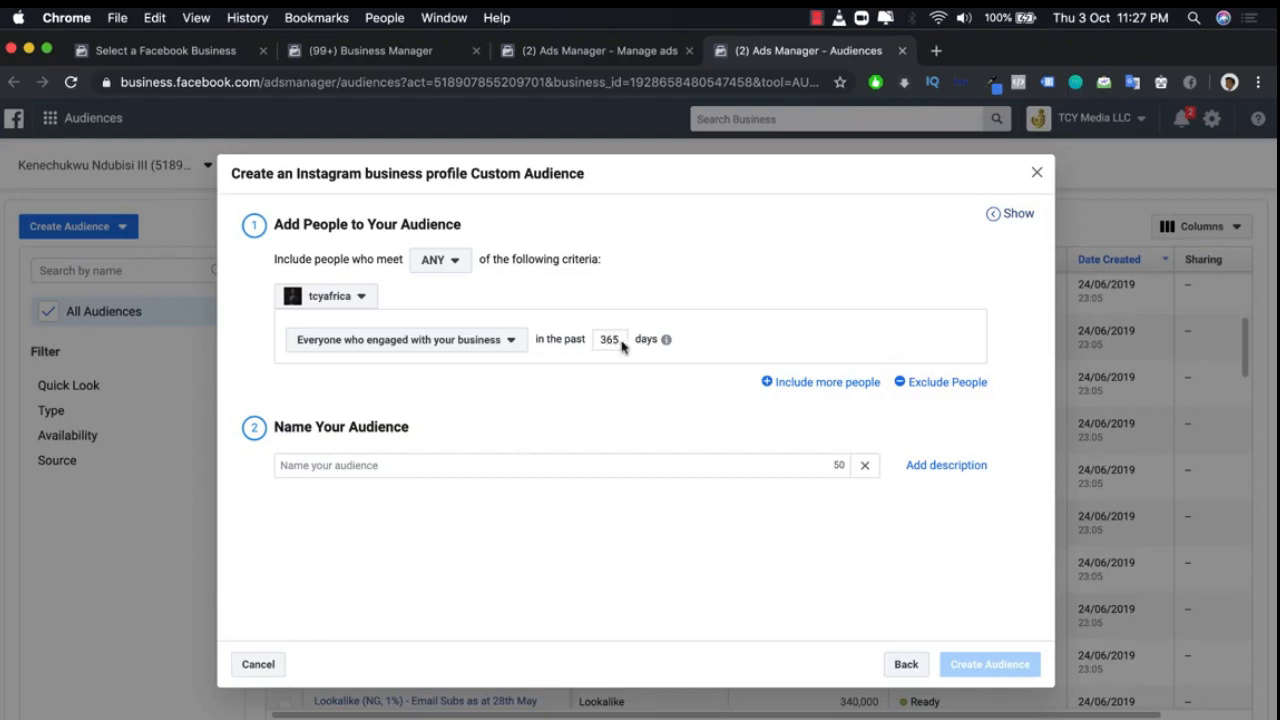
Set the audience's engagement period to the past 30 days
drag(618, 340, 577, 344)
text(180)
key(BackSpace)
text(30)
Name the audience "TCY Instagram Audience", create it and finish without any follow-up action
click(450, 467)
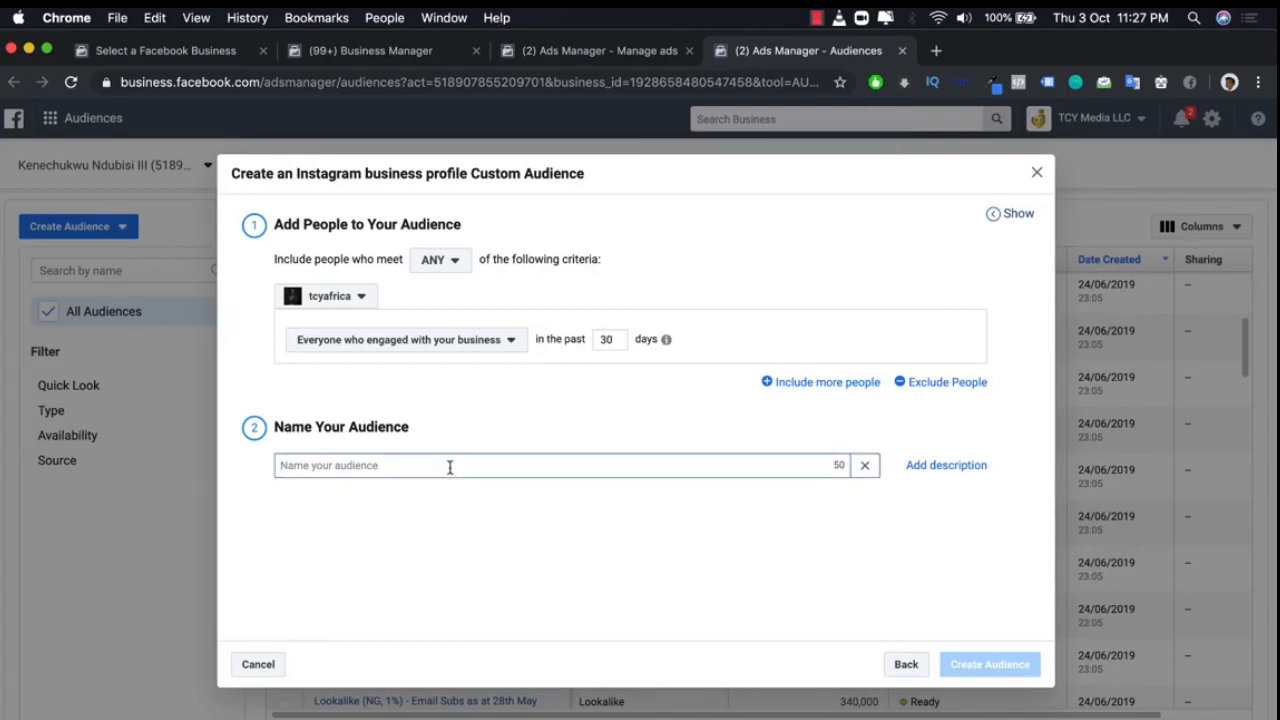
text(TCY)
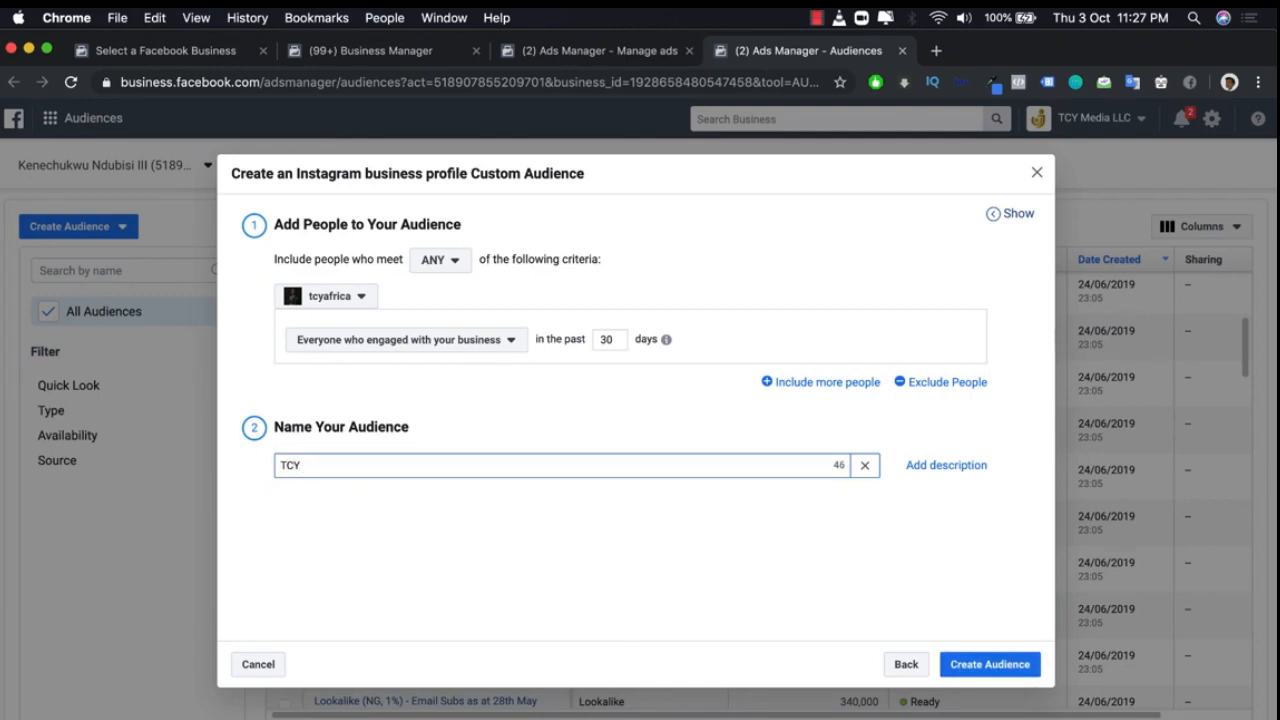
text( In)
text(ce)
click(958, 665)
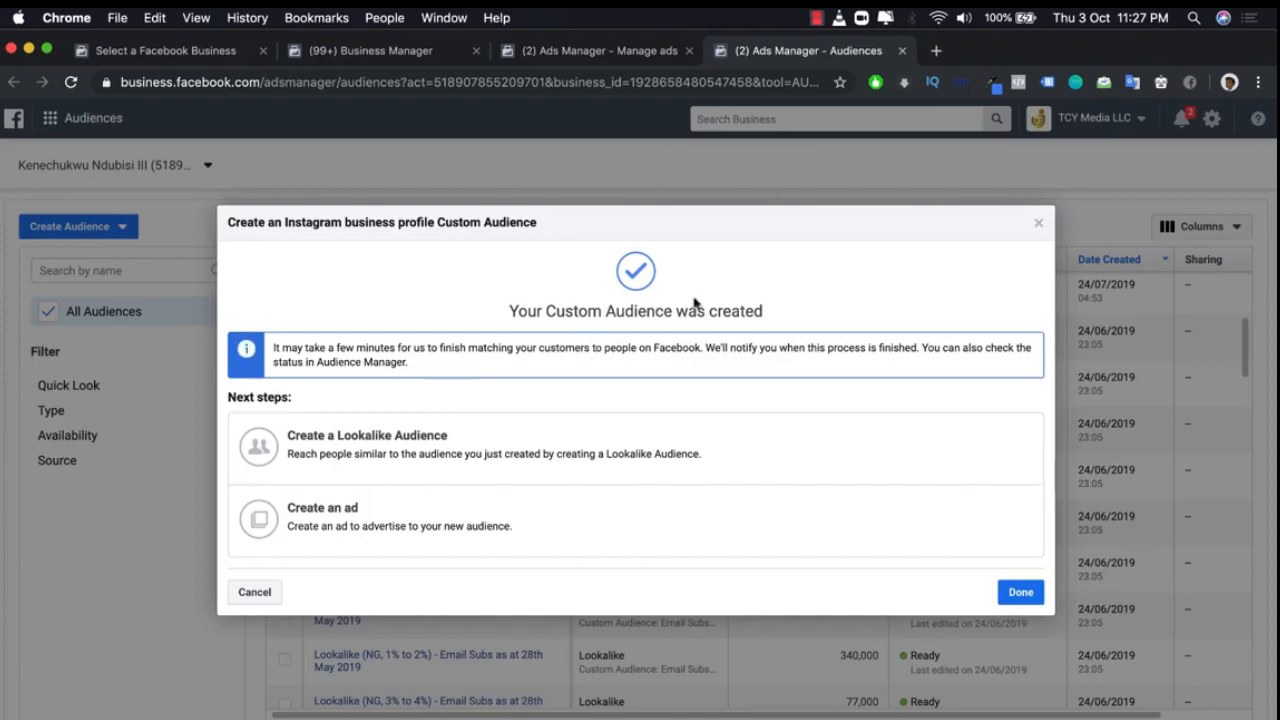
click(1012, 592)
Review the audience list, checking the size and availability of the new Instagram audience and the existing lookalikes
scroll(851, 373, up, 5)
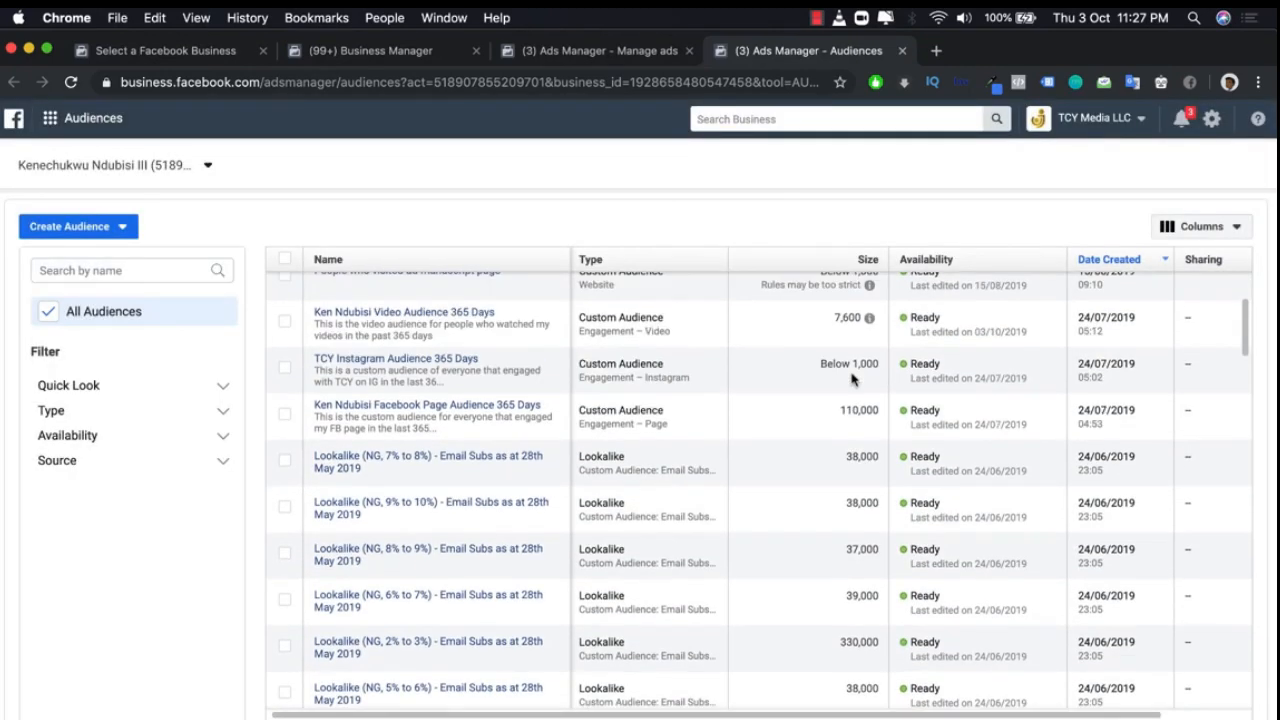
scroll(852, 378, down, 2)
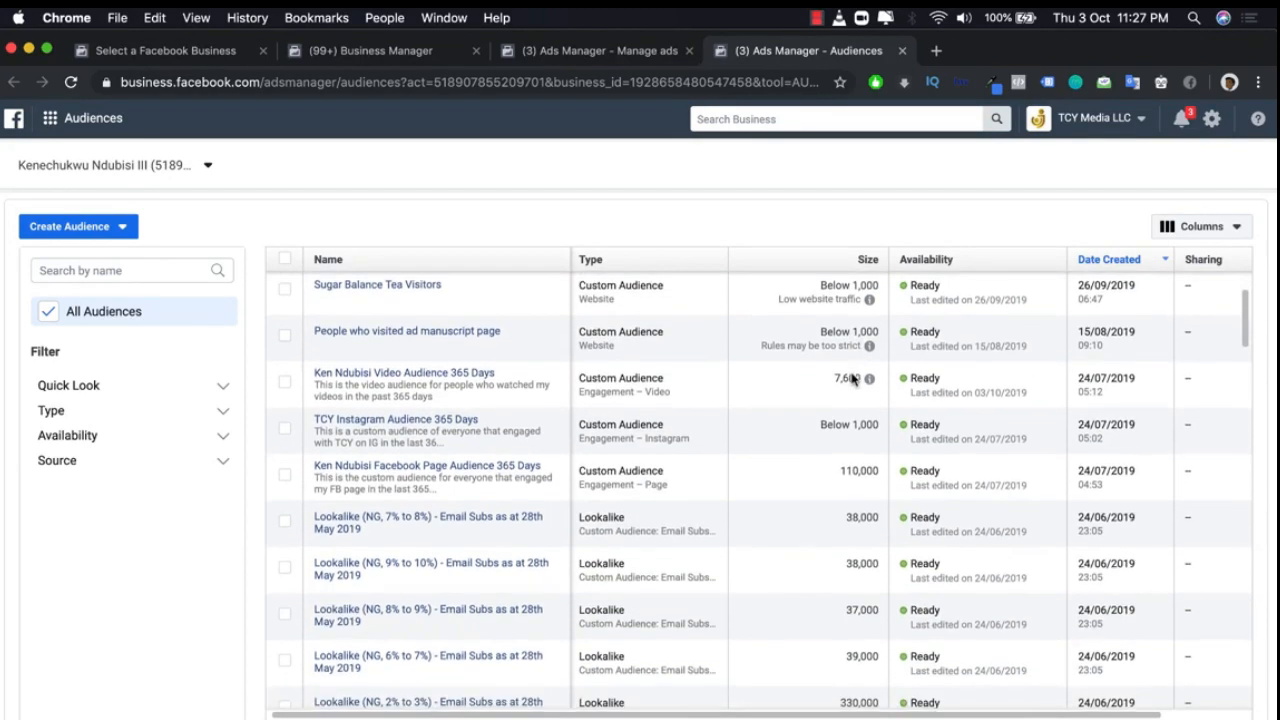
scroll(851, 374, up, 4)
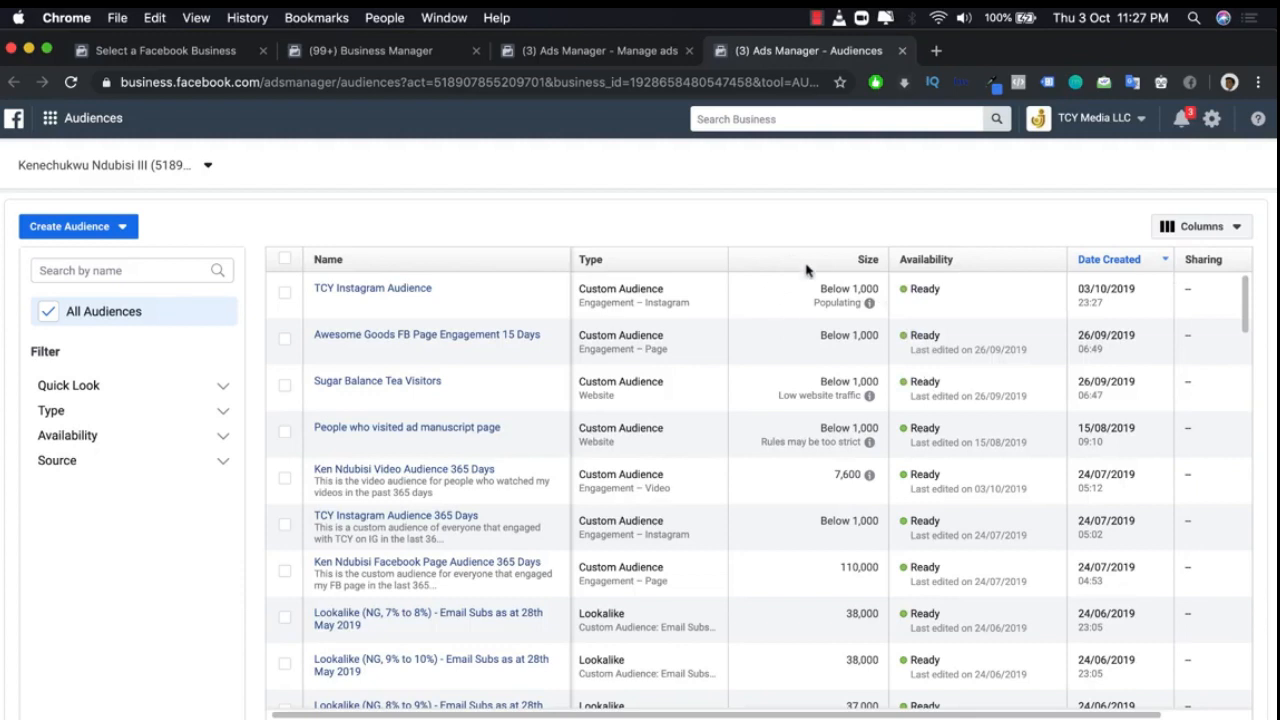
scroll(831, 329, down, 5)
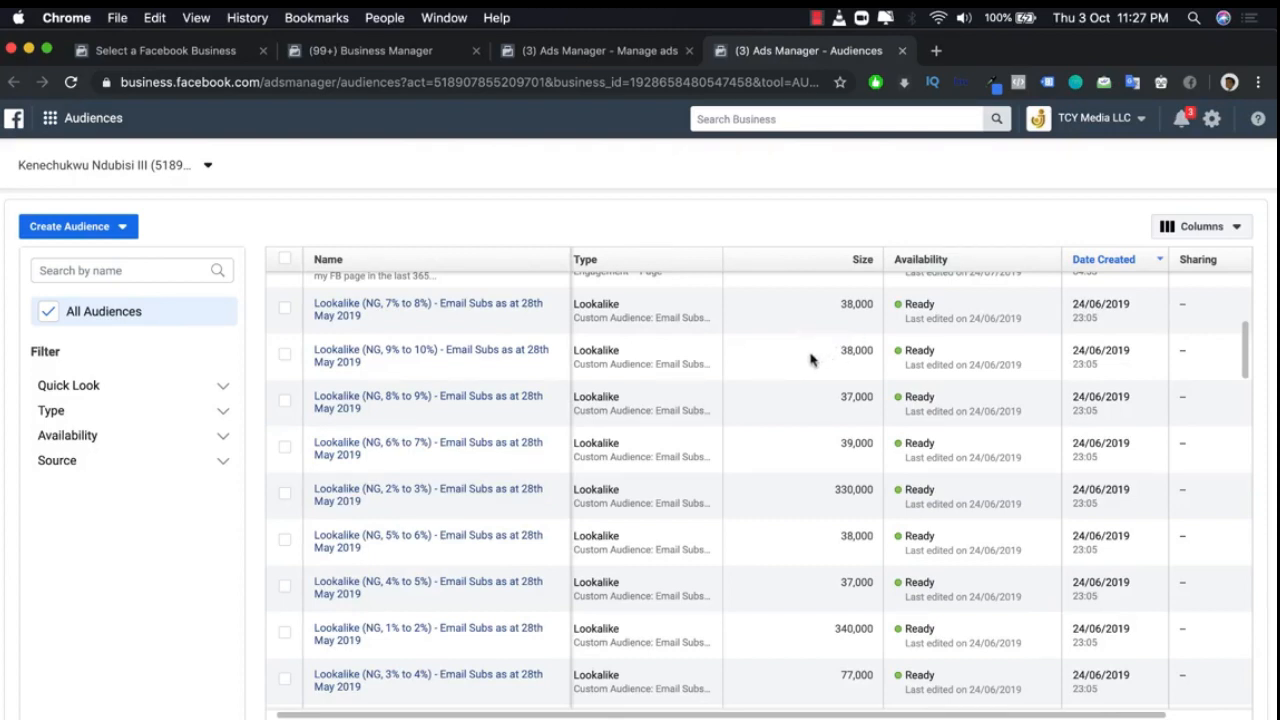
scroll(812, 360, up, 5)
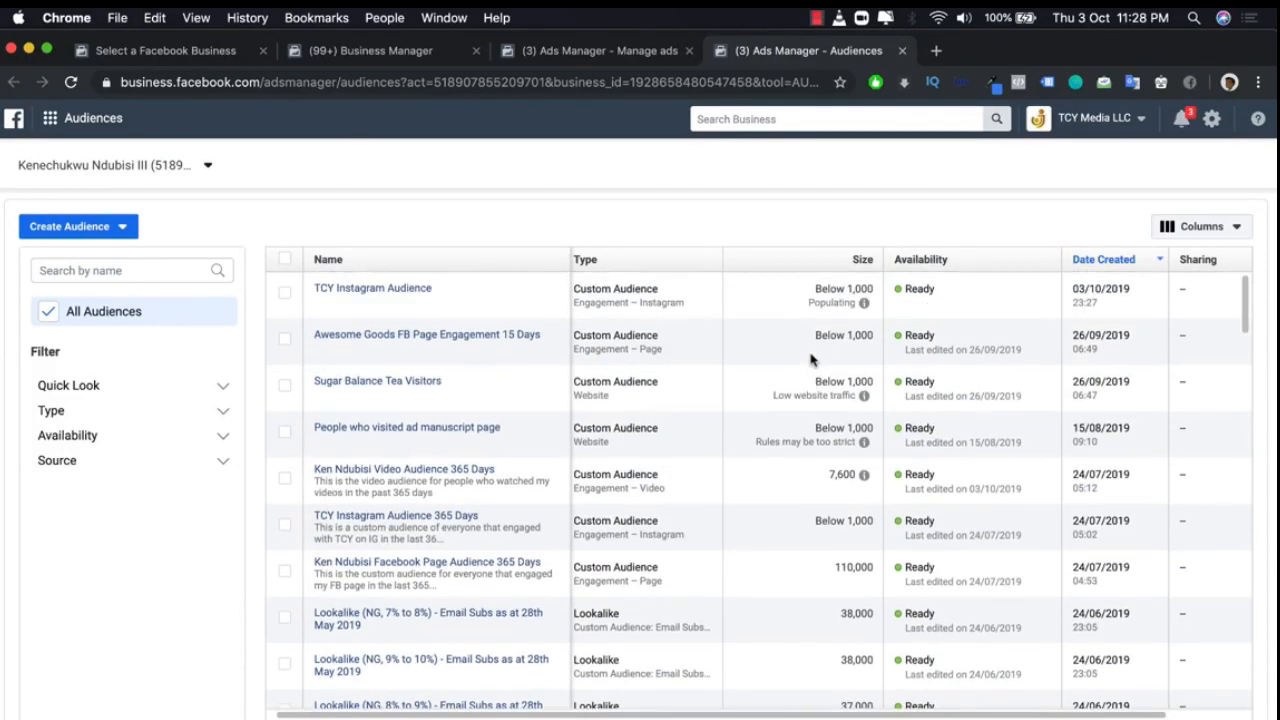
scroll(826, 330, down, 10)
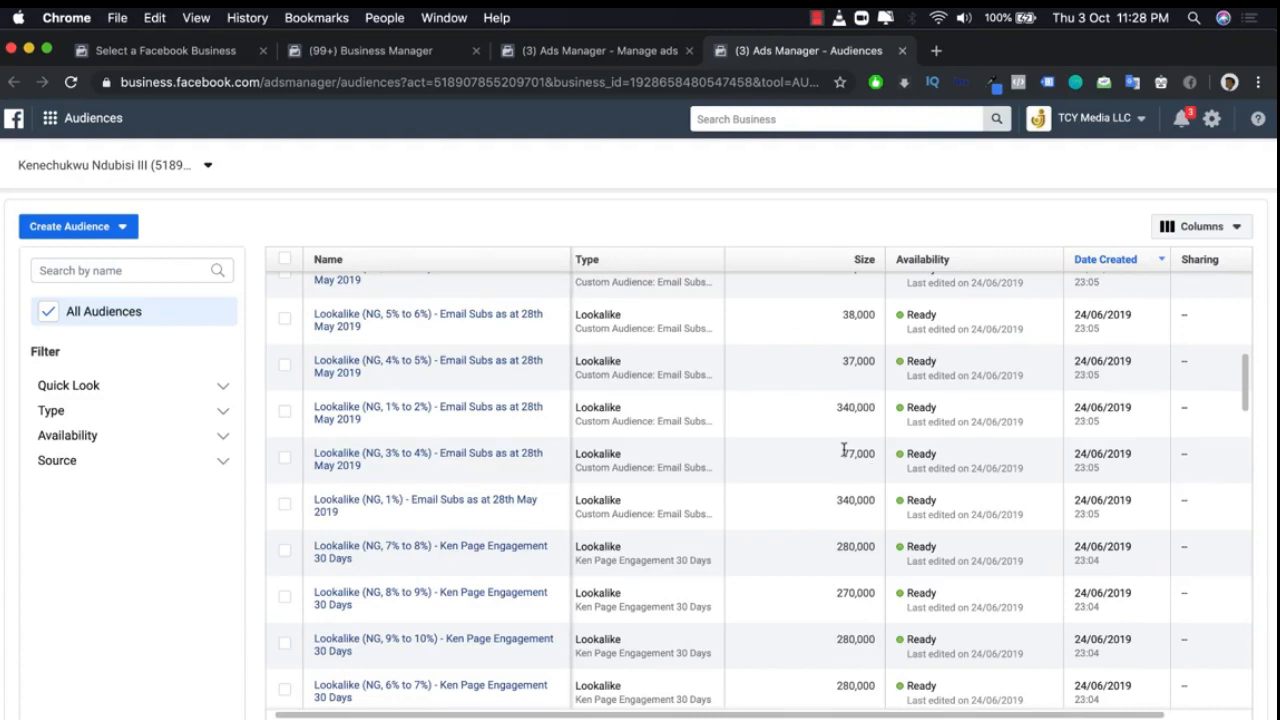
Return to the Campaigns page and start a new campaign with the Traffic objective
click(568, 52)
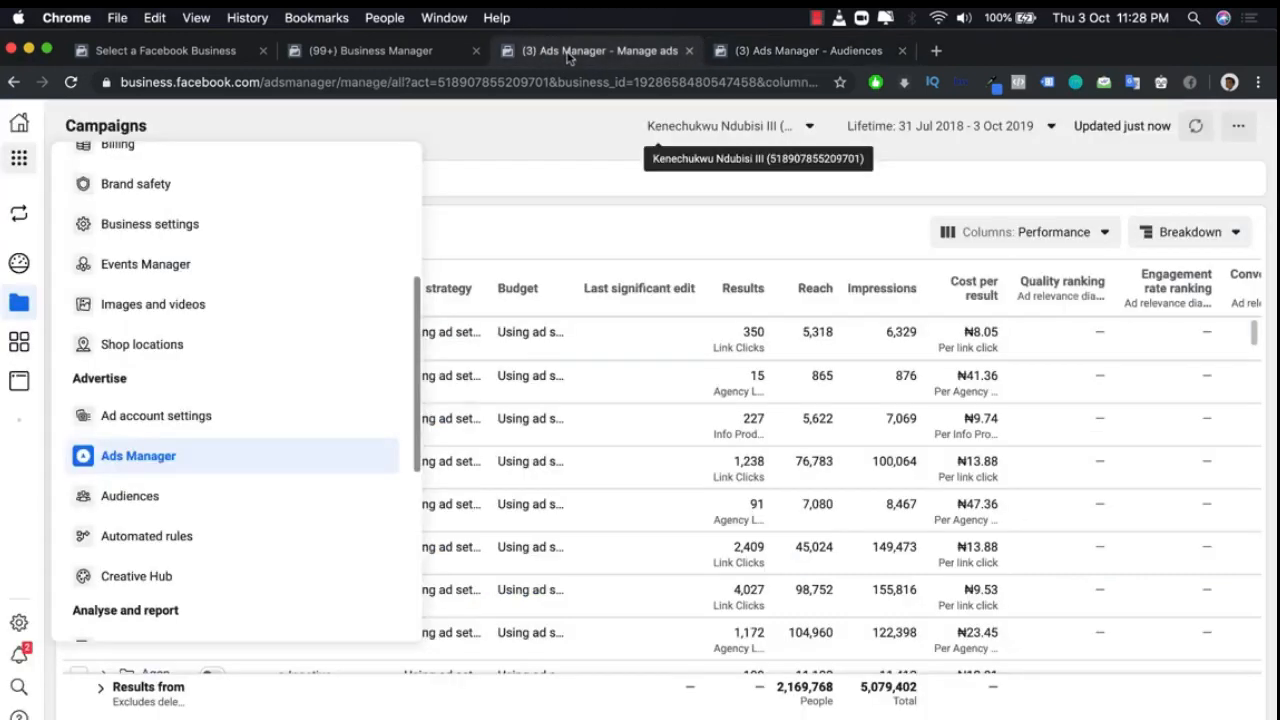
click(482, 133)
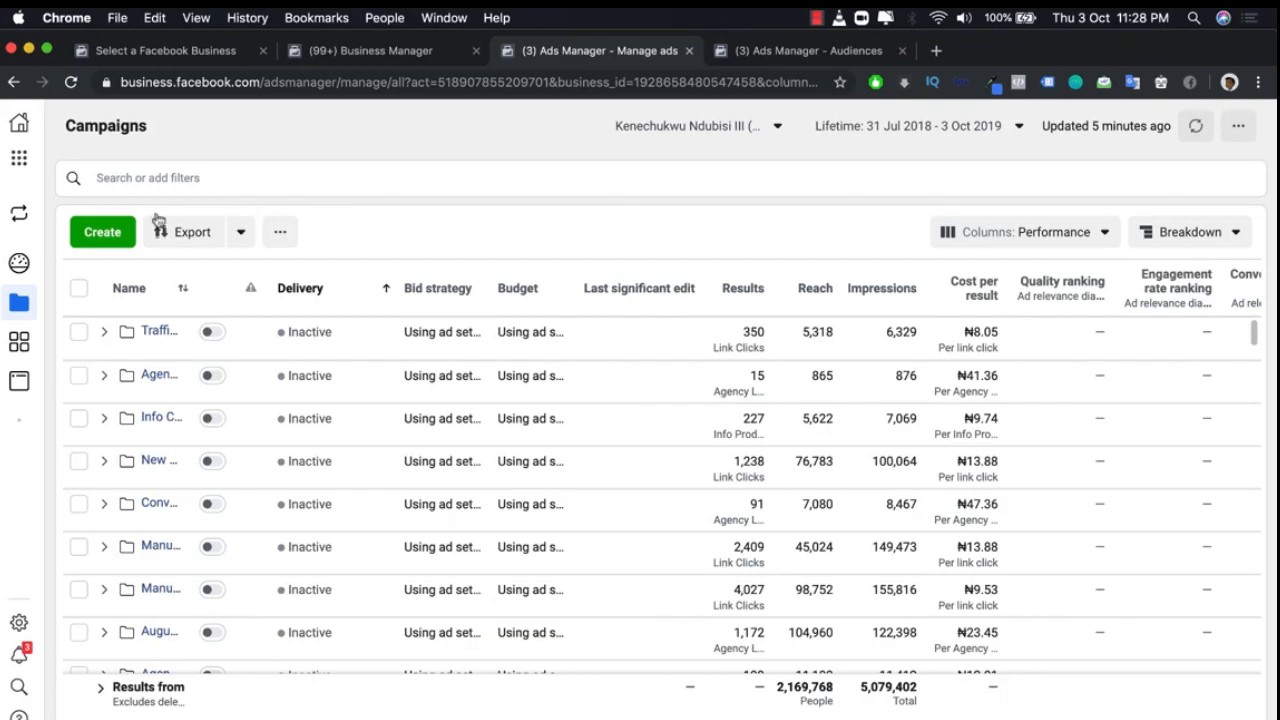
click(115, 240)
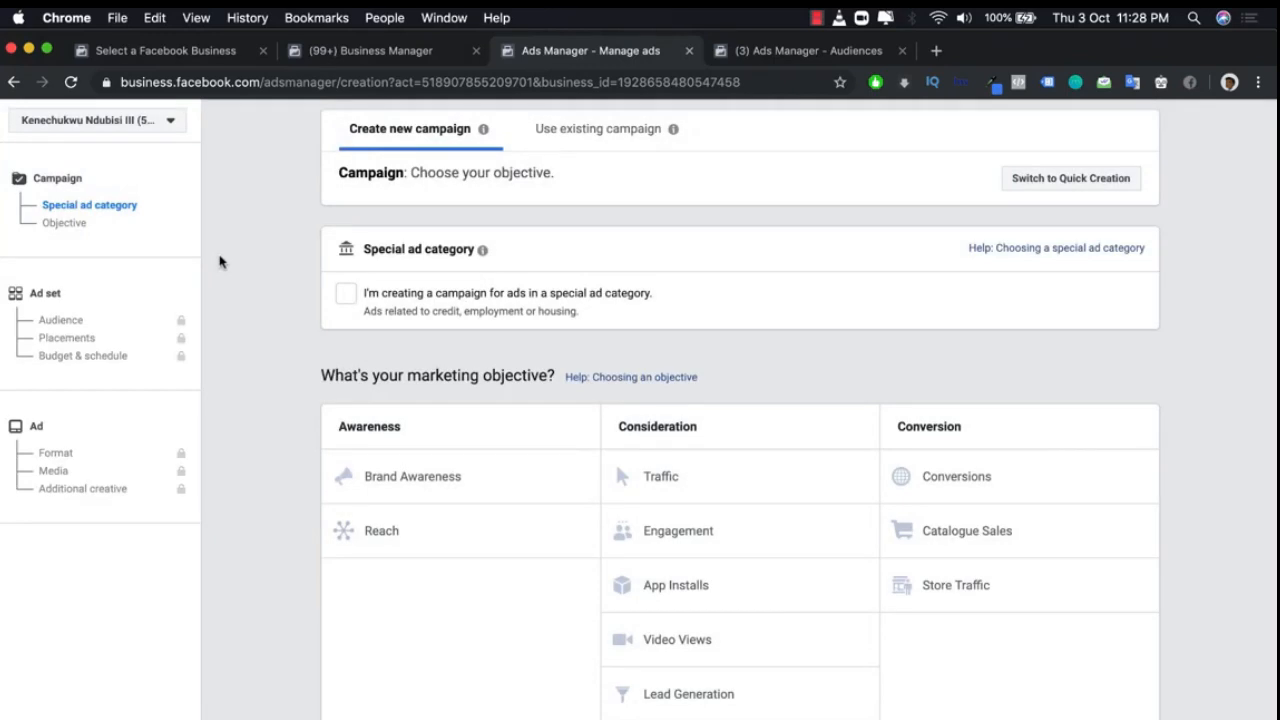
scroll(236, 323, down, 1)
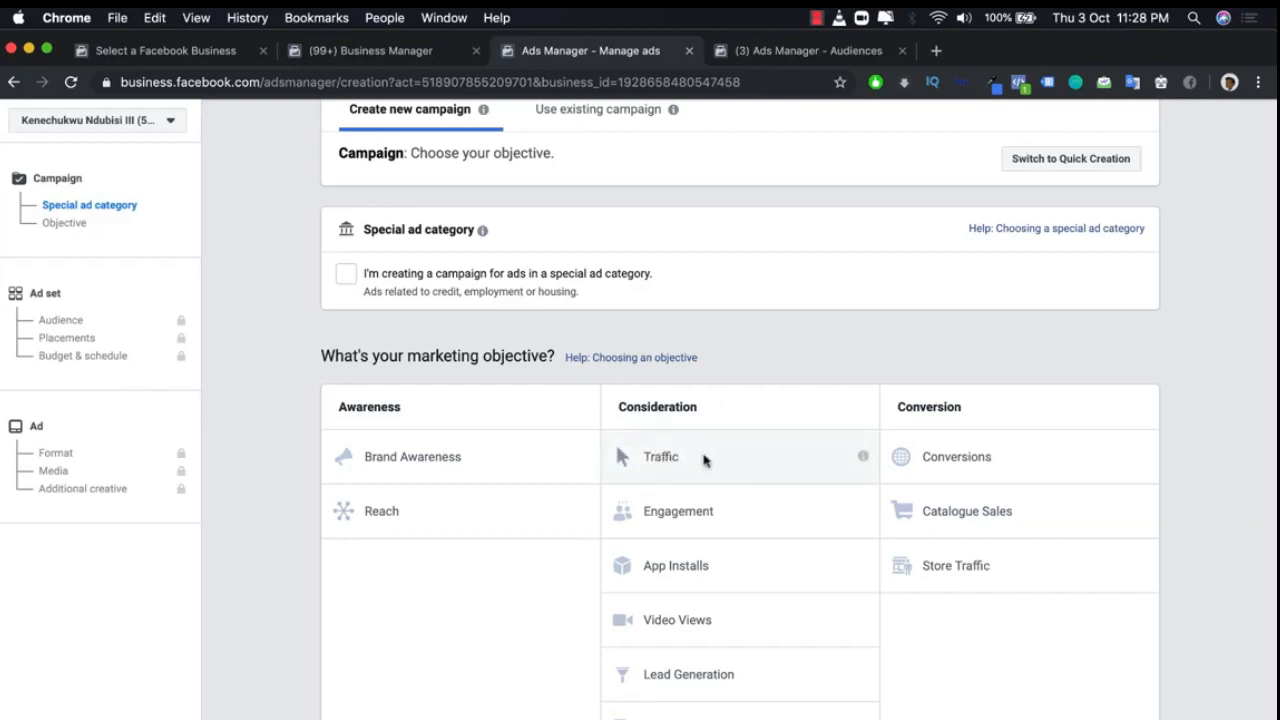
click(660, 467)
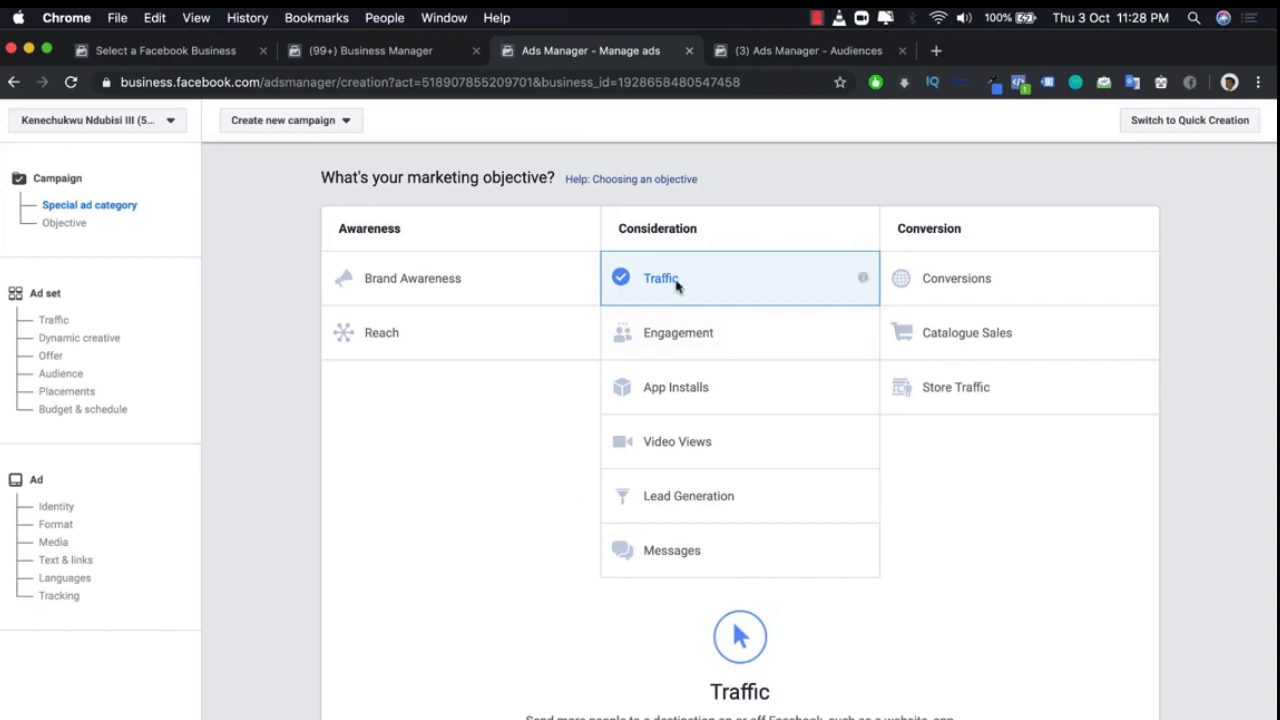
Name the campaign "Traffic Test for [person's first name] Class"
scroll(676, 286, down, 5)
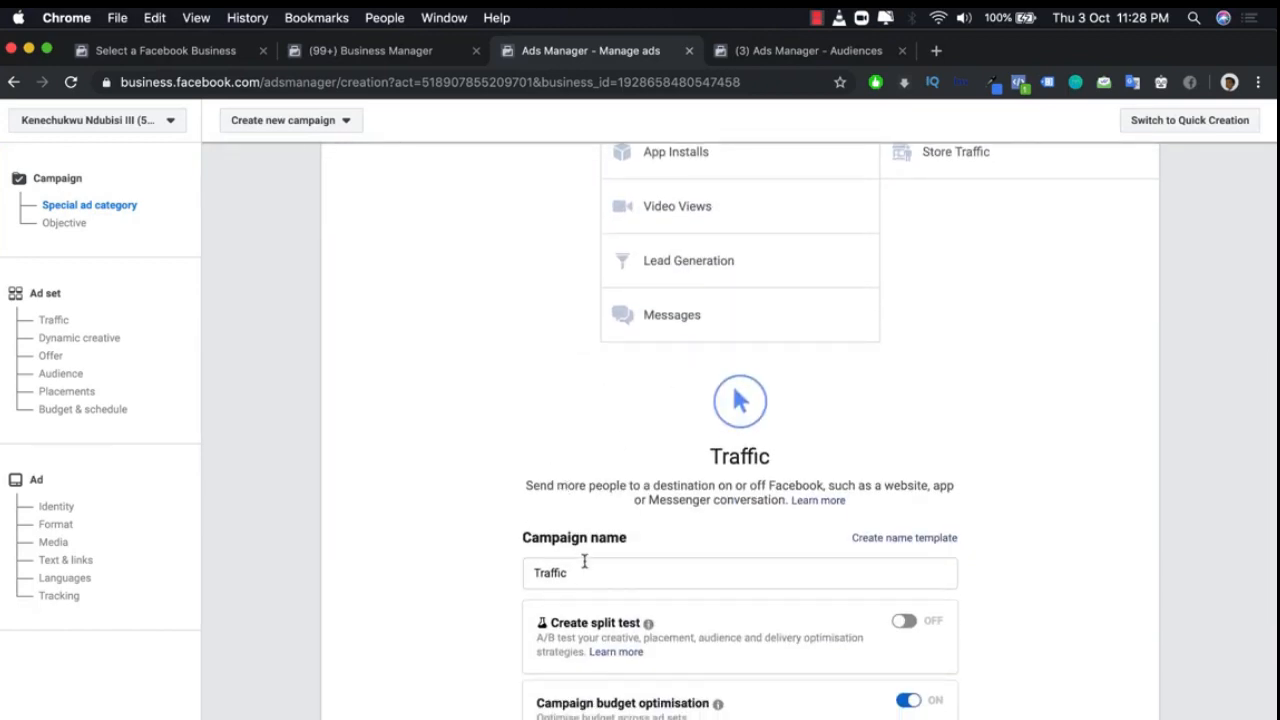
click(585, 567)
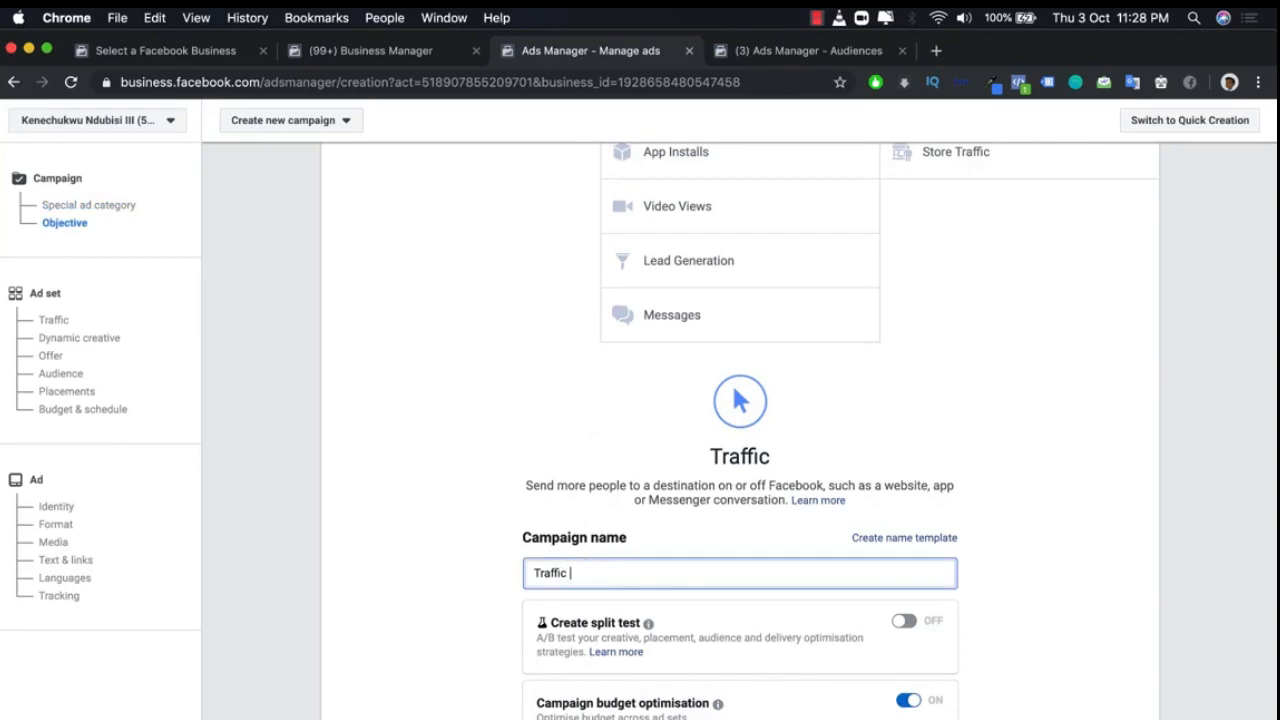
text(T)
click(1097, 655)
Turn off campaign budget optimisation and continue to the ad set settings
click(918, 706)
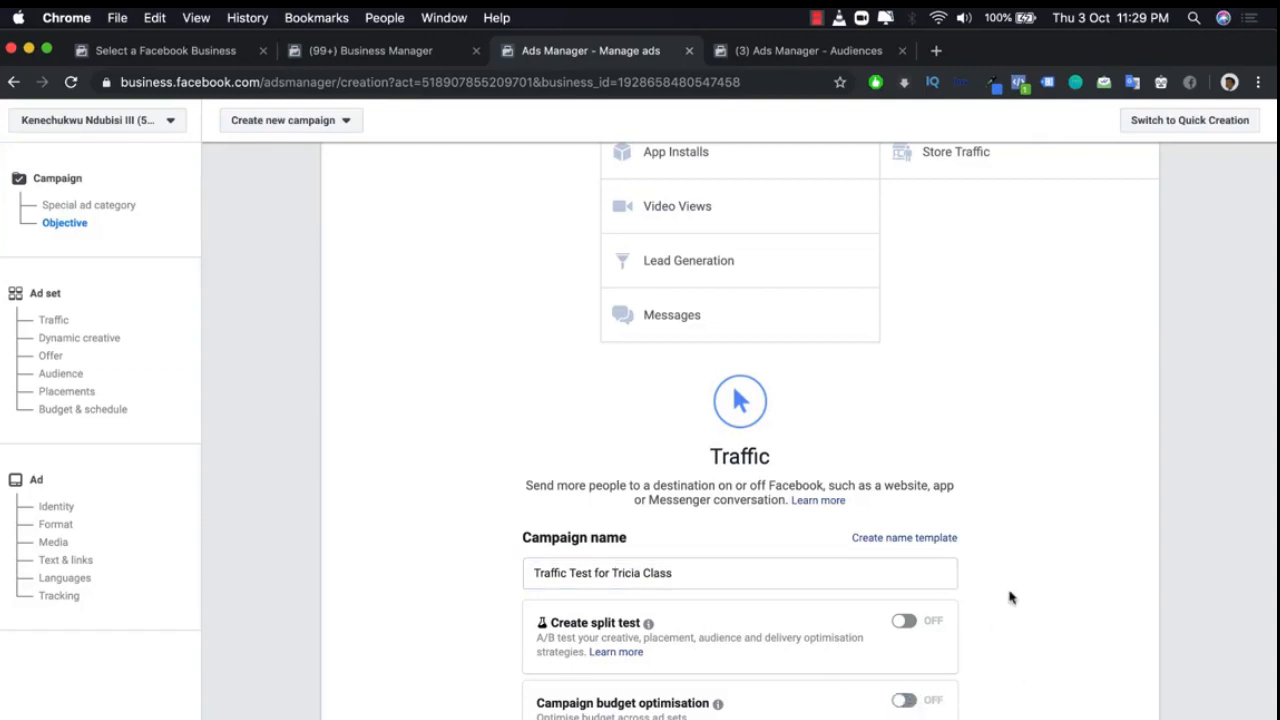
scroll(1008, 597, down, 4)
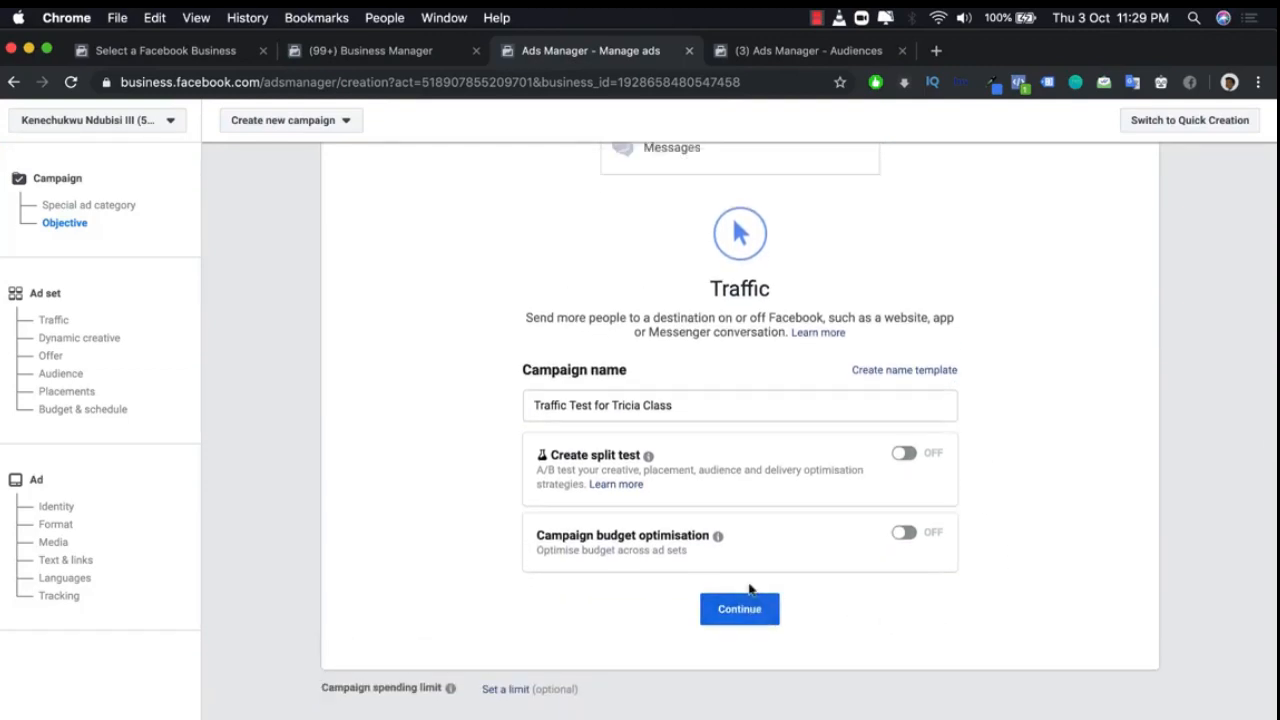
click(739, 616)
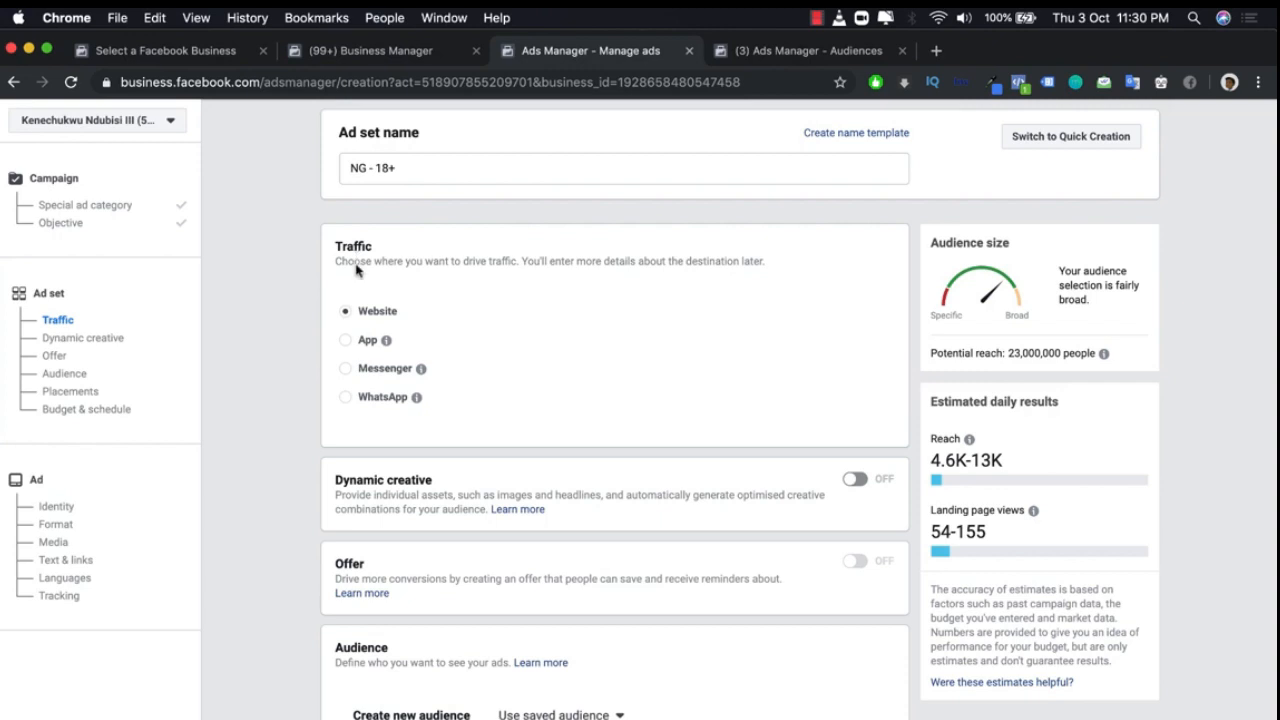
Add the TCY Instagram Audience as the custom audience in the ad set's audience settings
scroll(293, 302, down, 1)
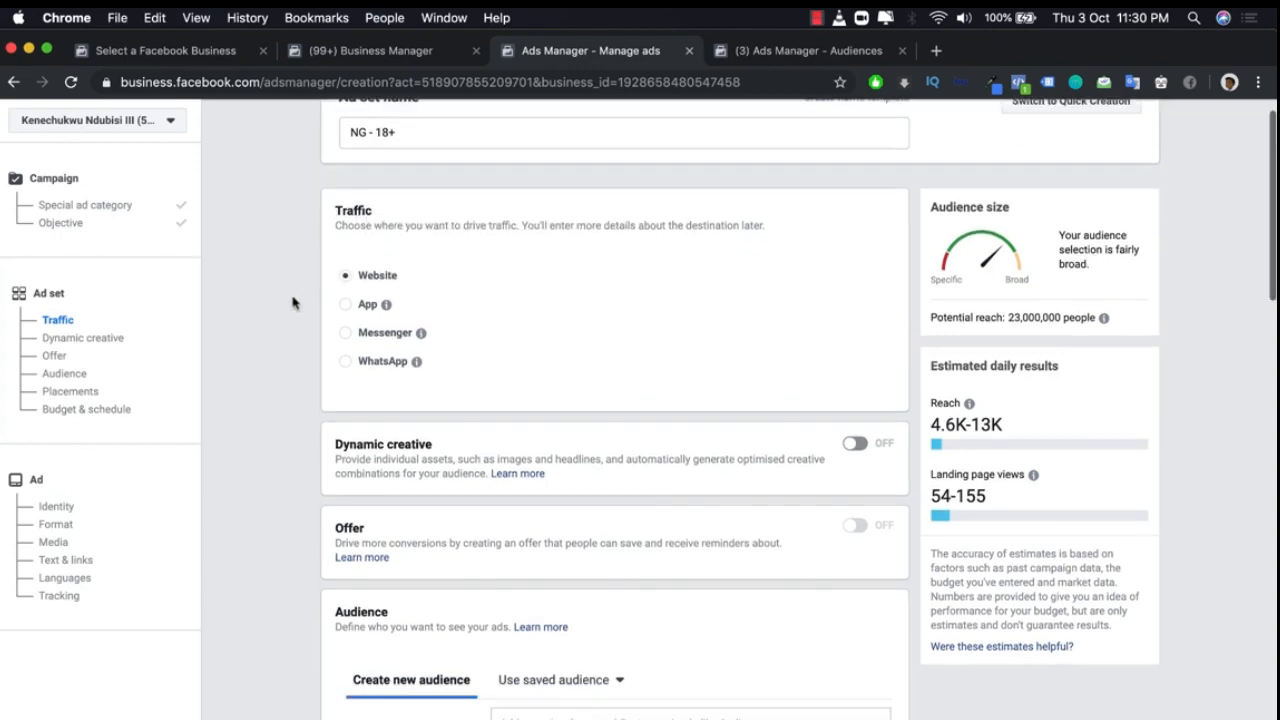
scroll(293, 302, down, 5)
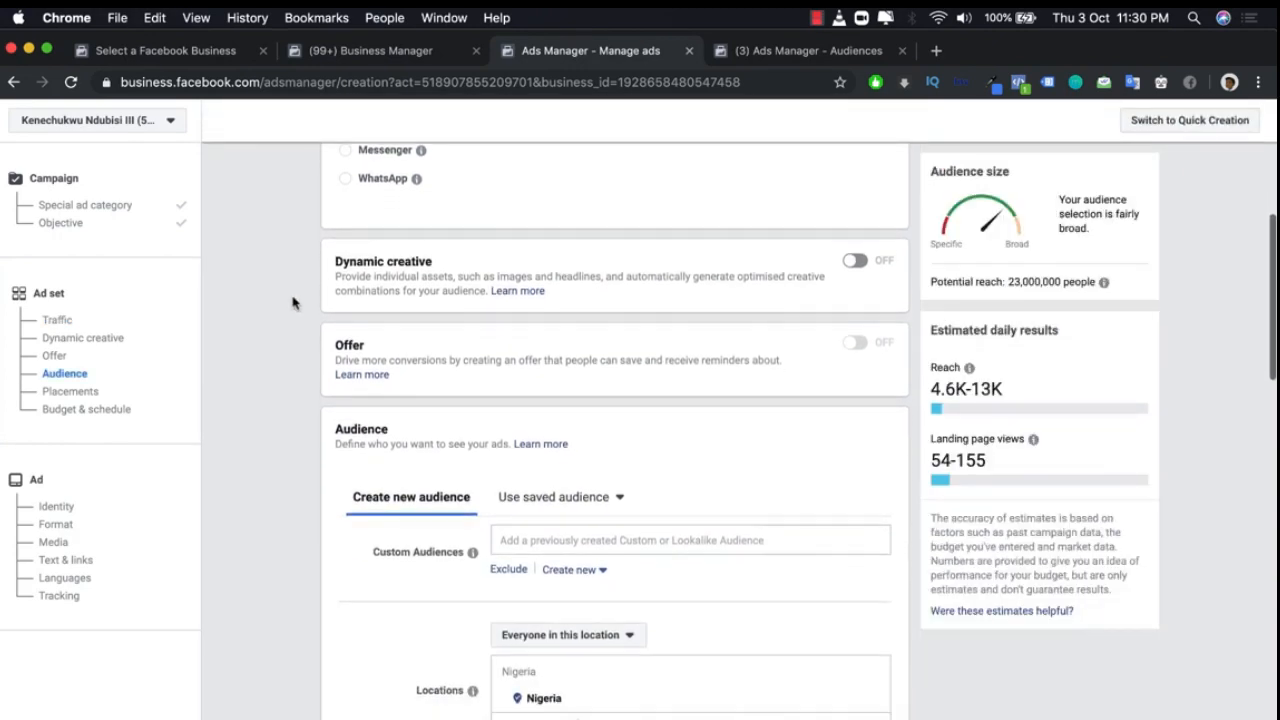
scroll(293, 302, down, 1)
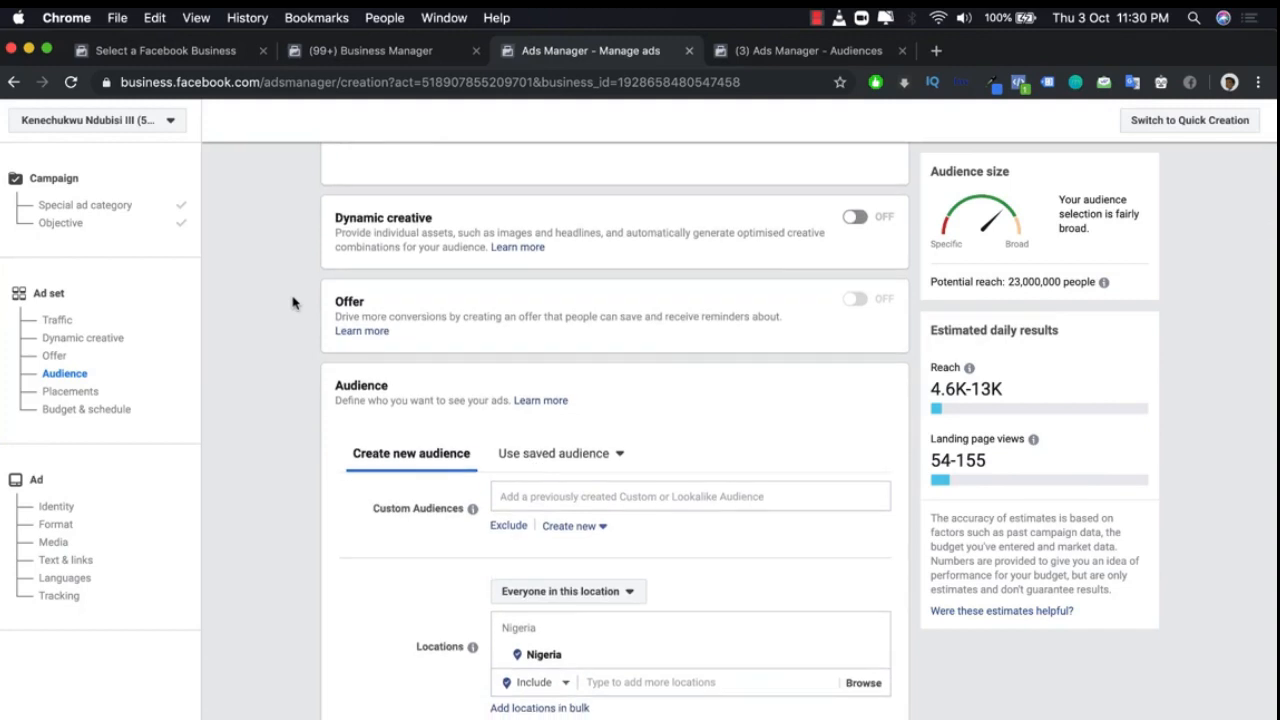
scroll(293, 302, down, 3)
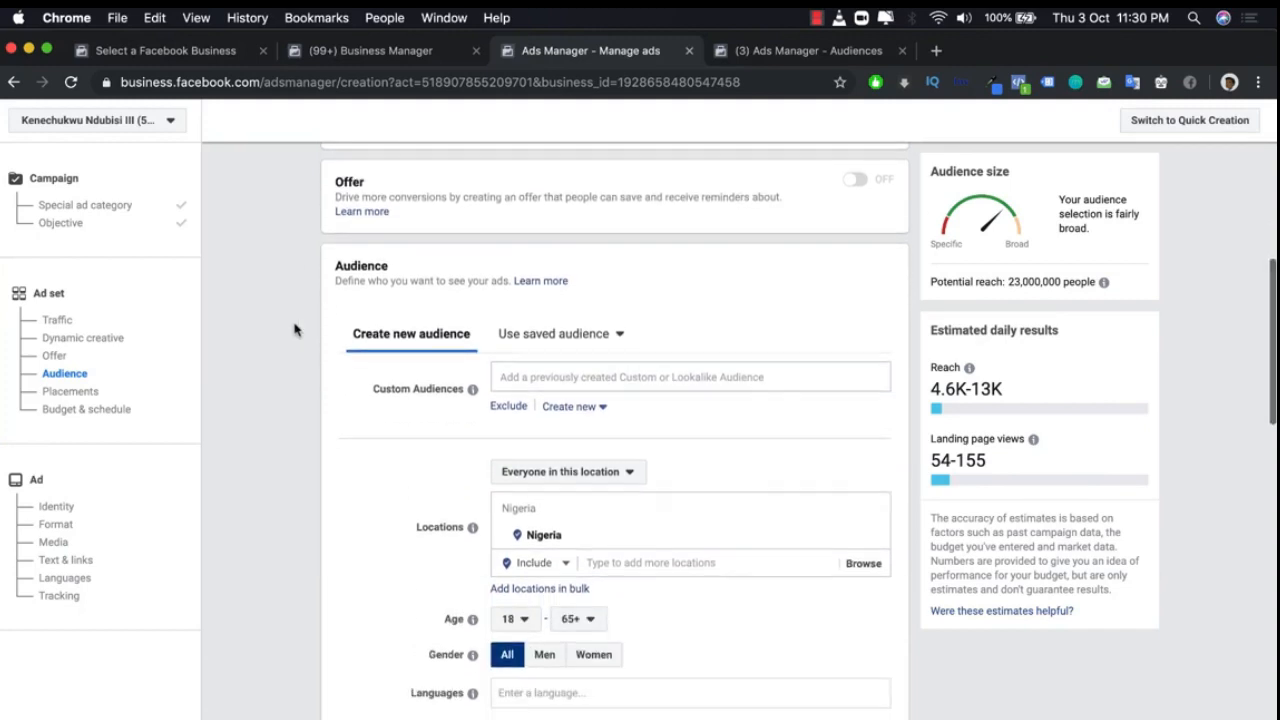
scroll(294, 330, down, 1)
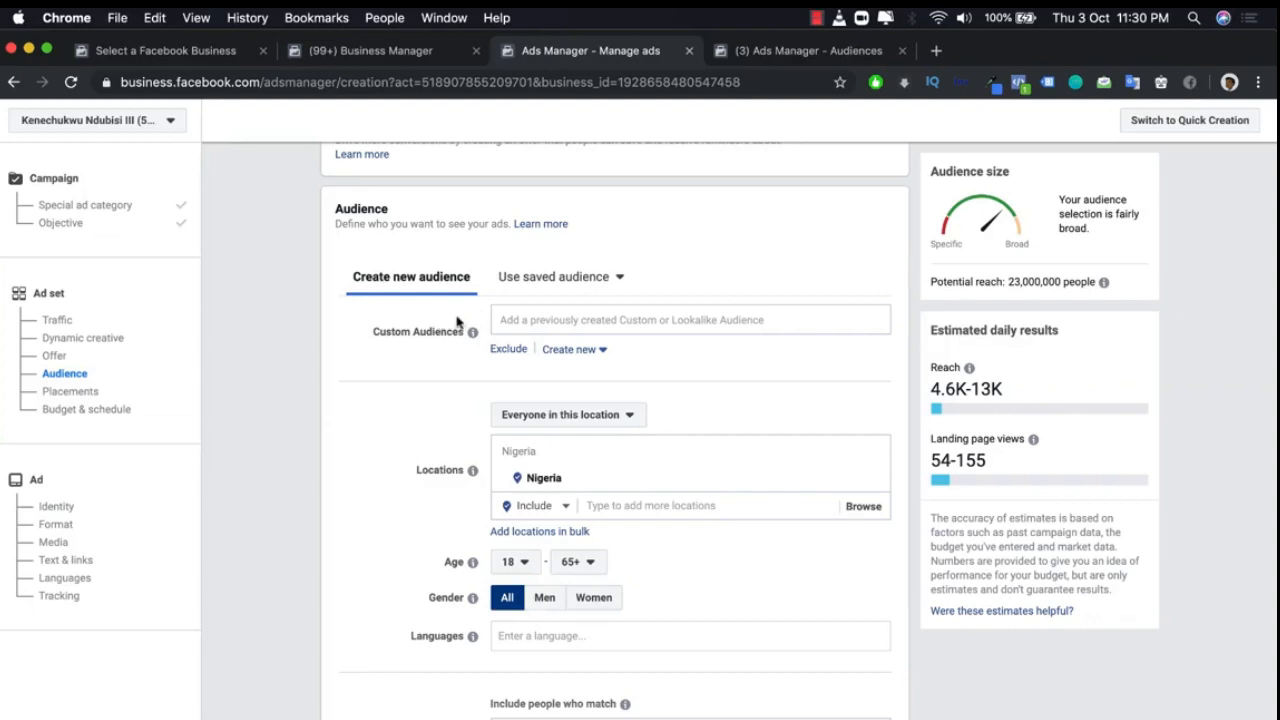
click(525, 322)
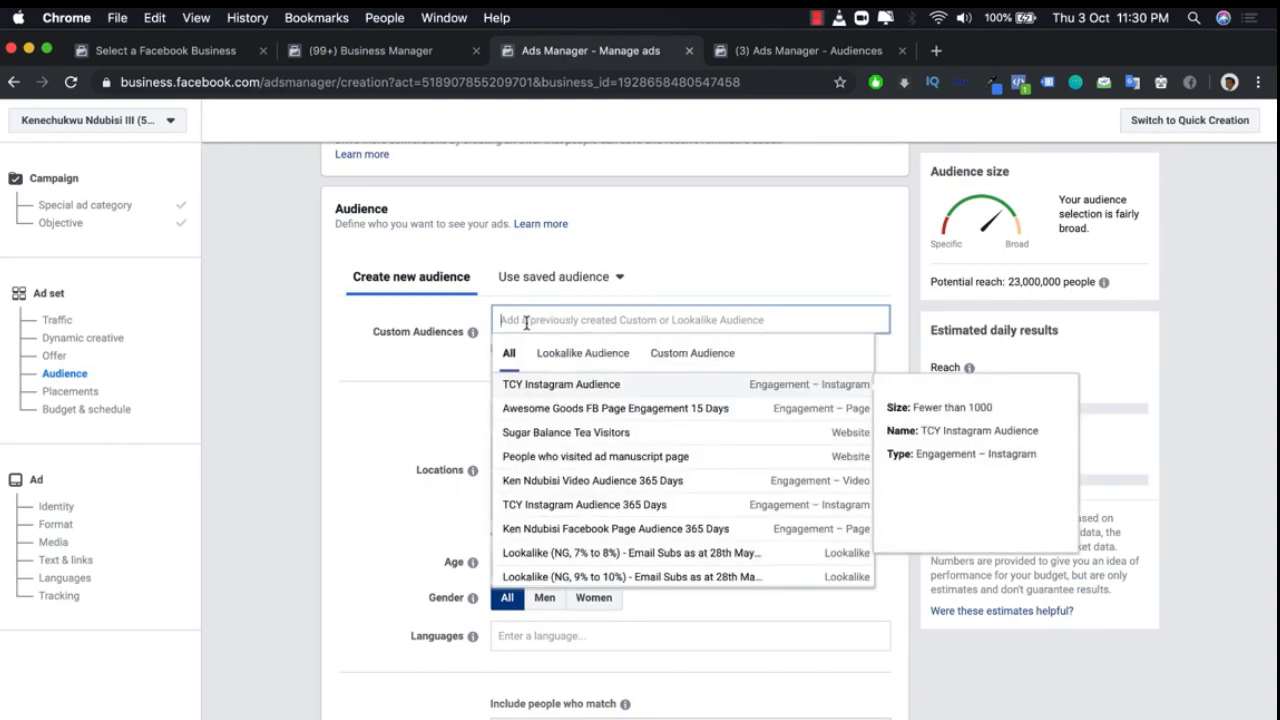
click(578, 394)
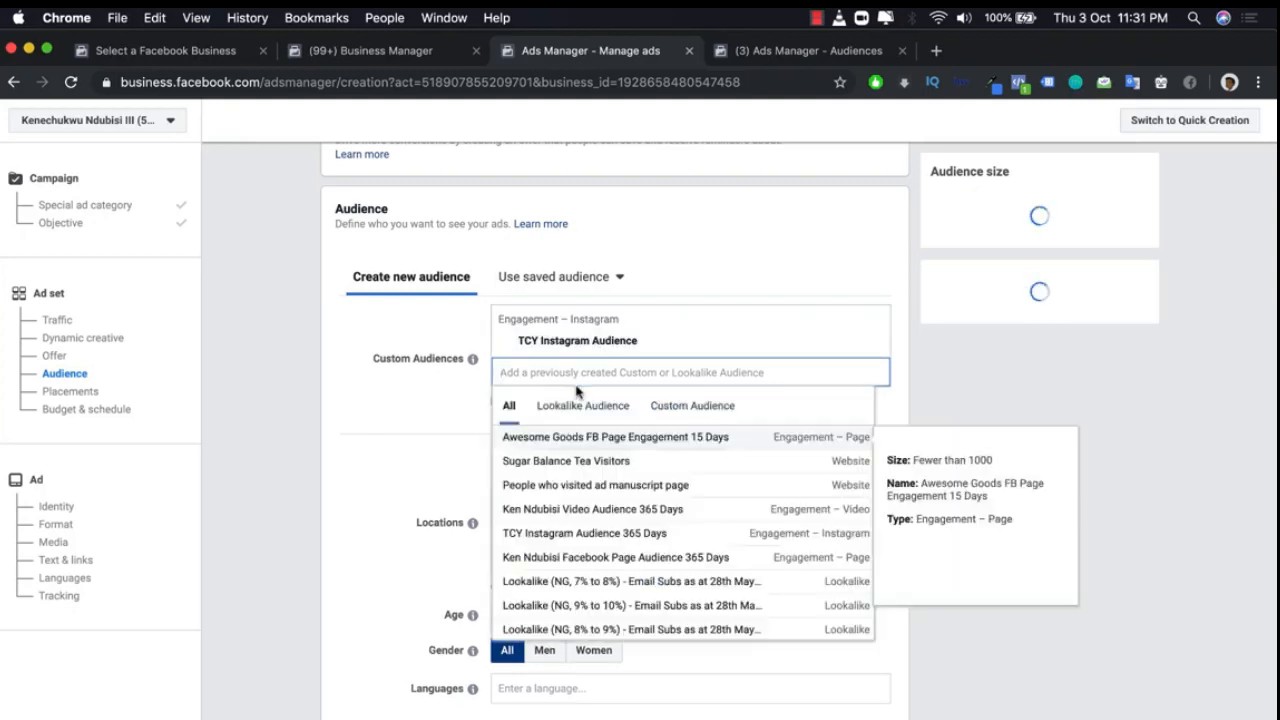
click(378, 401)
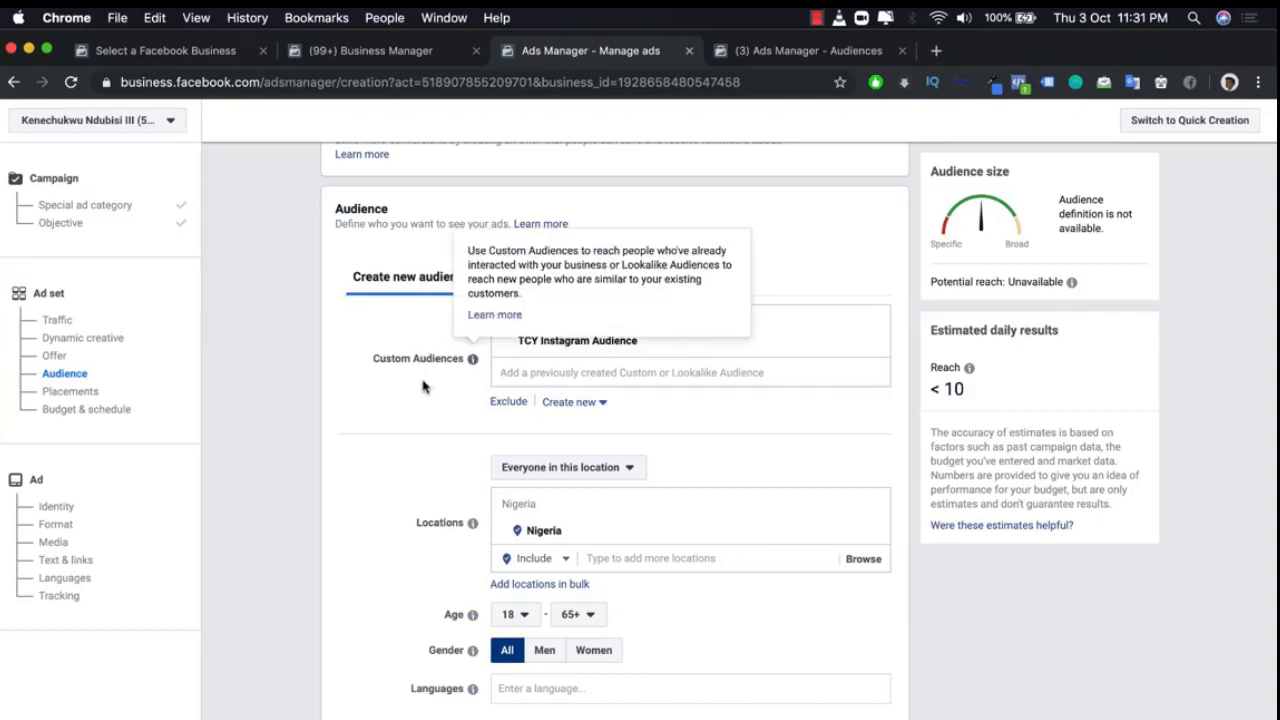
Review the ad set's location, age, gender, detailed targeting, connections and placement settings
scroll(422, 387, down, 2)
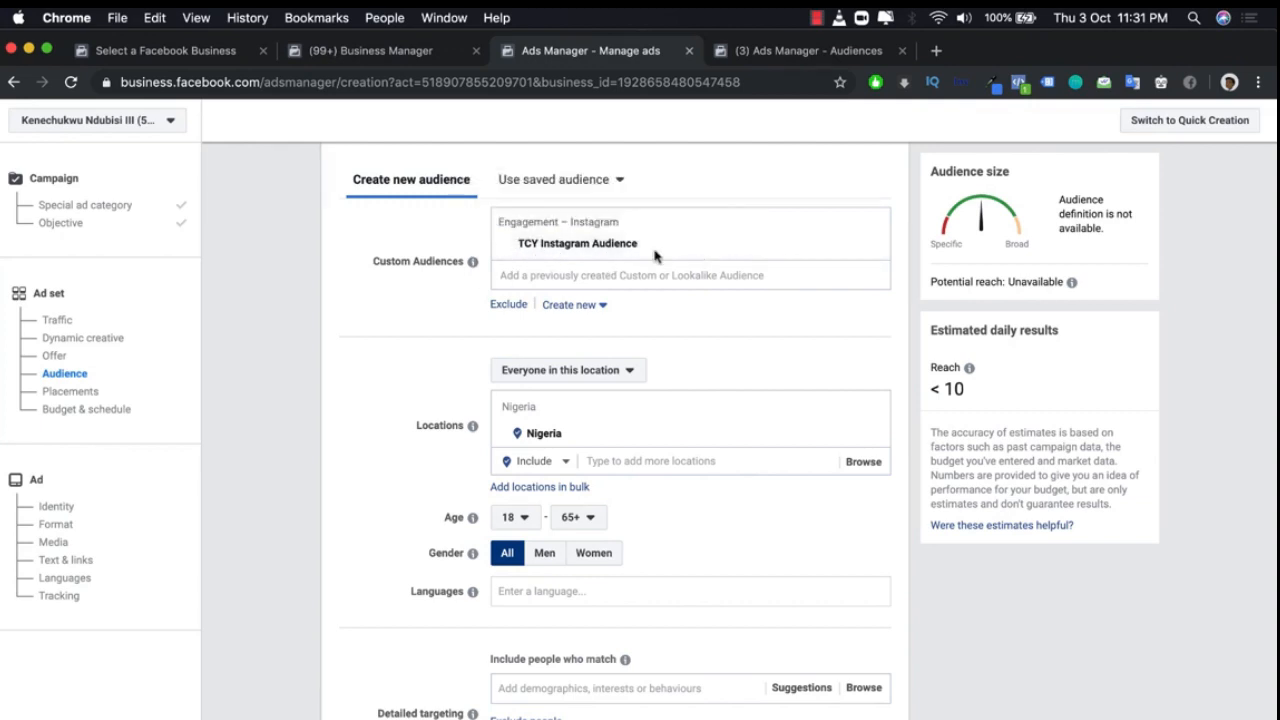
scroll(628, 255, down, 3)
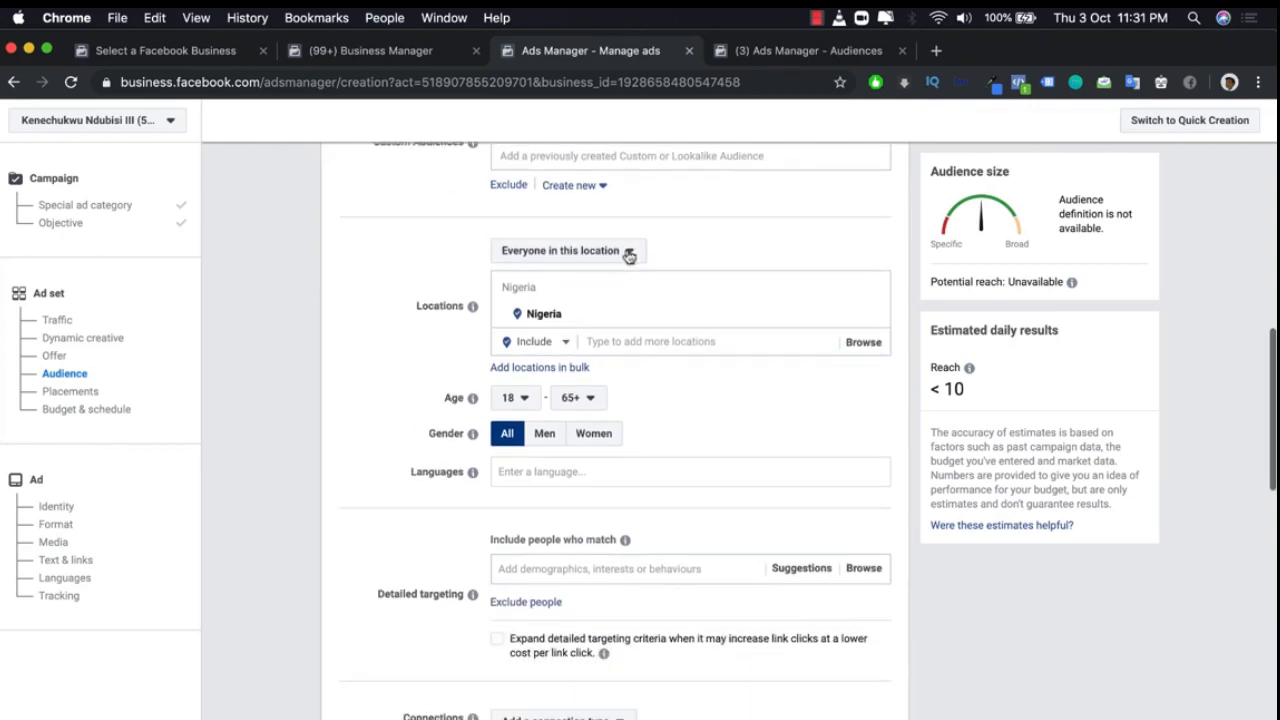
scroll(354, 258, down, 8)
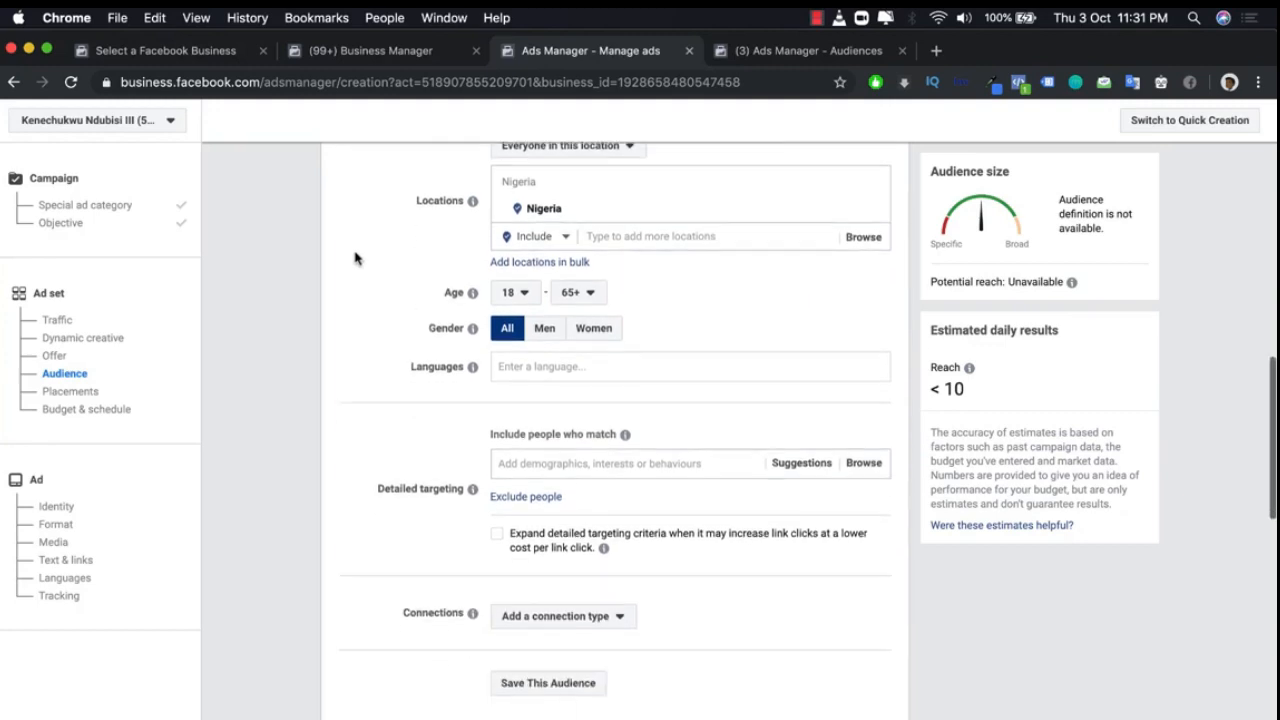
scroll(354, 258, down, 3)
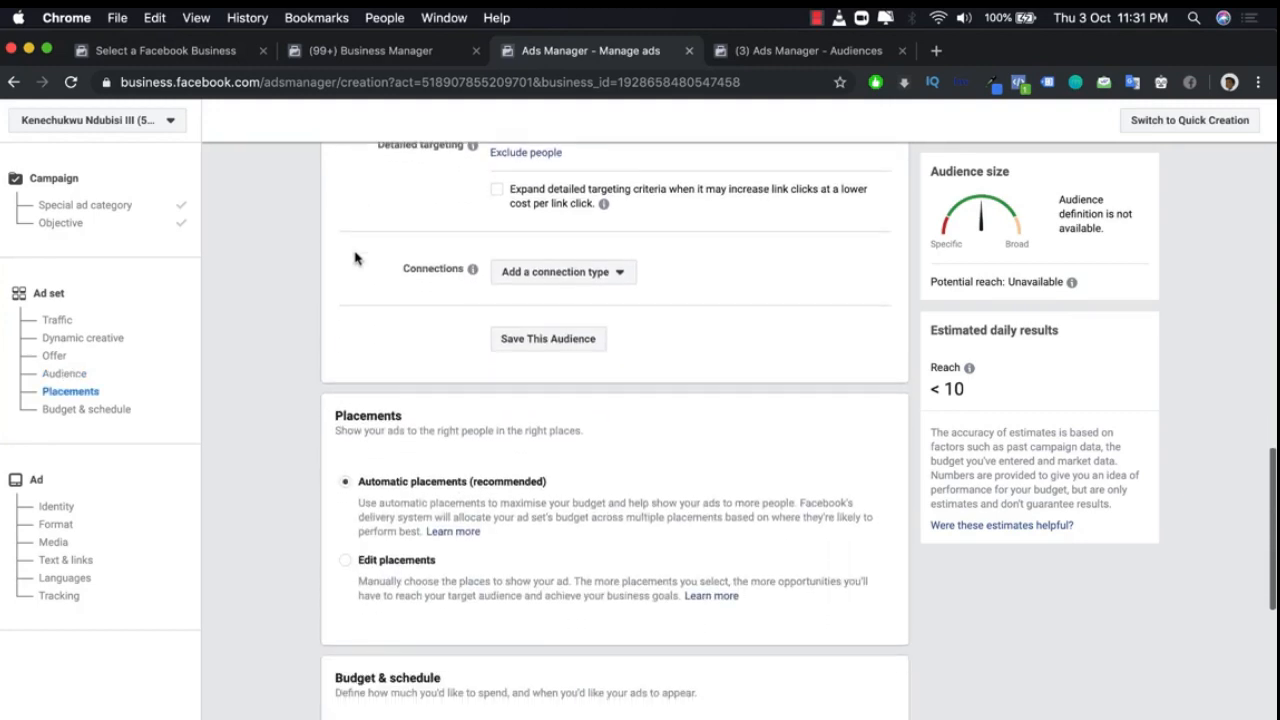
scroll(354, 258, up, 10)
scroll(363, 392, up, 5)
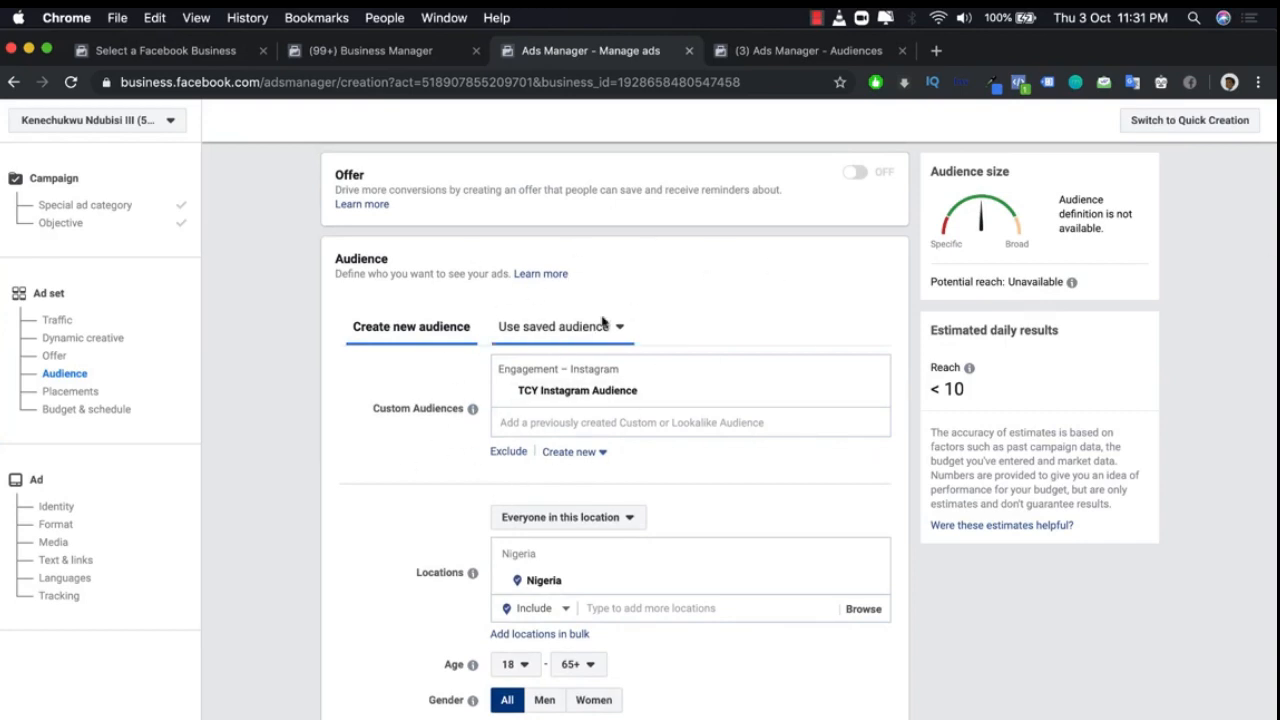
scroll(410, 481, down, 15)
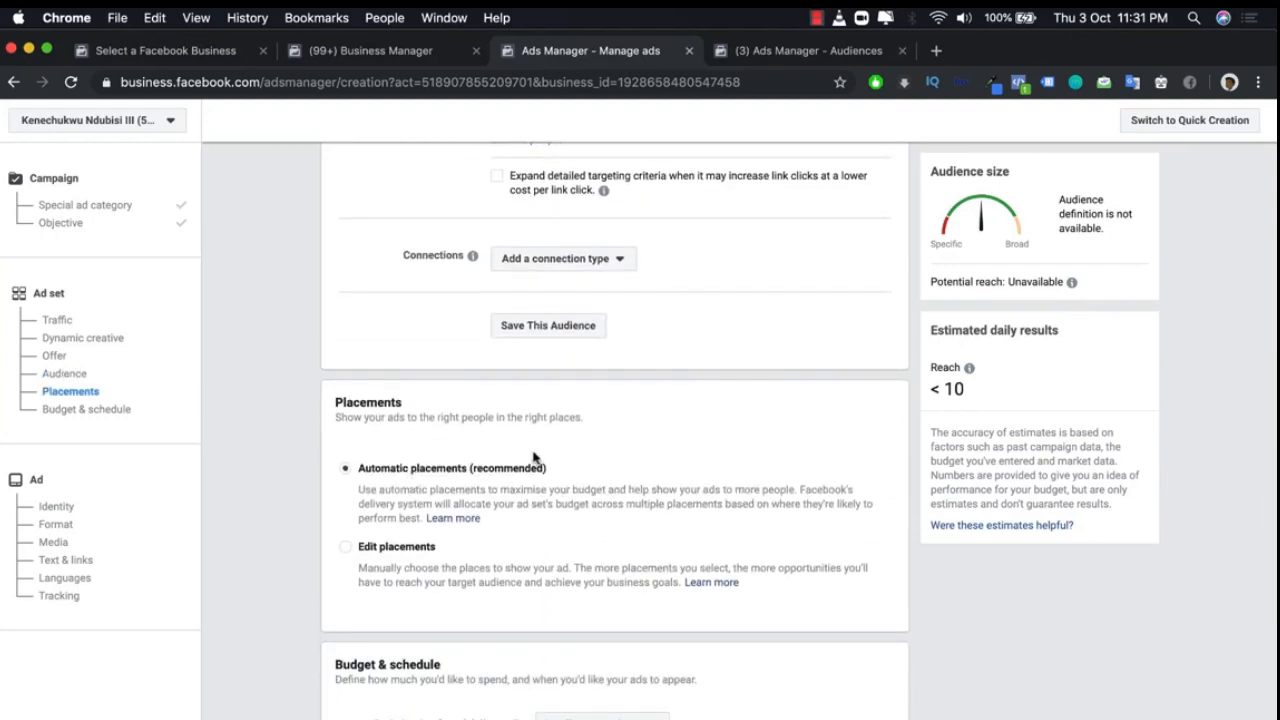
scroll(535, 459, down, 3)
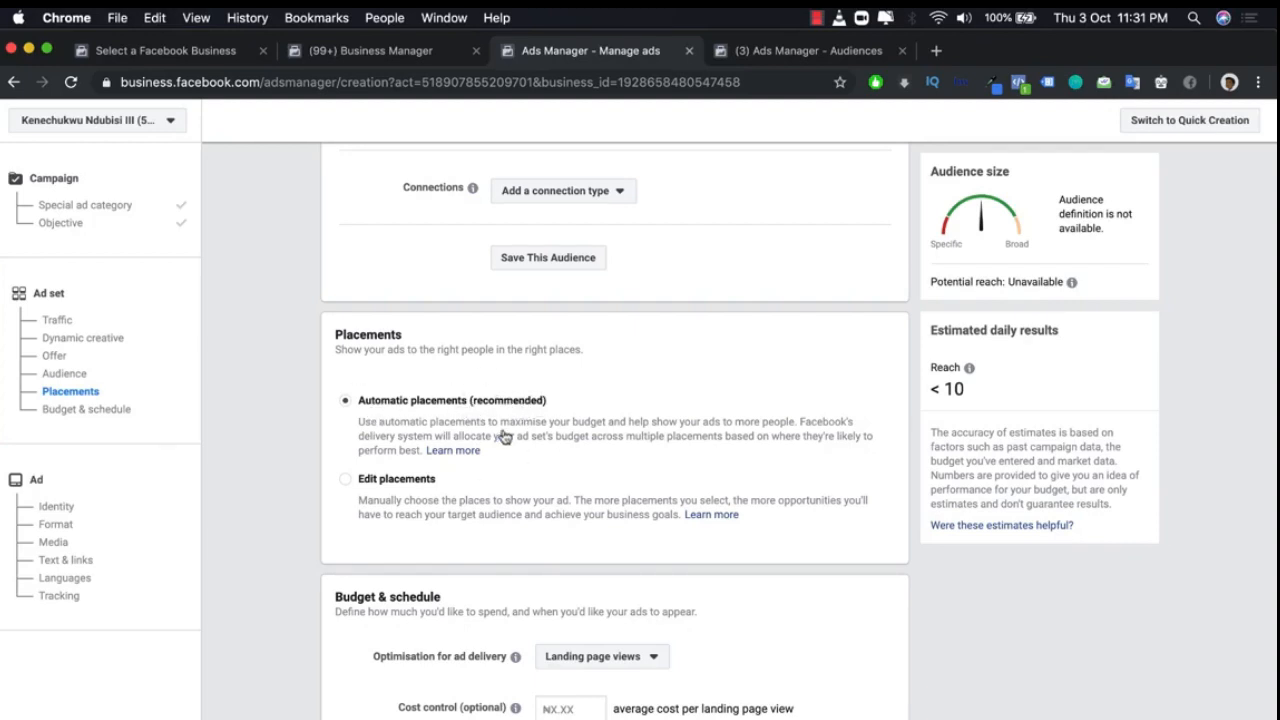
scroll(583, 327, up, 10)
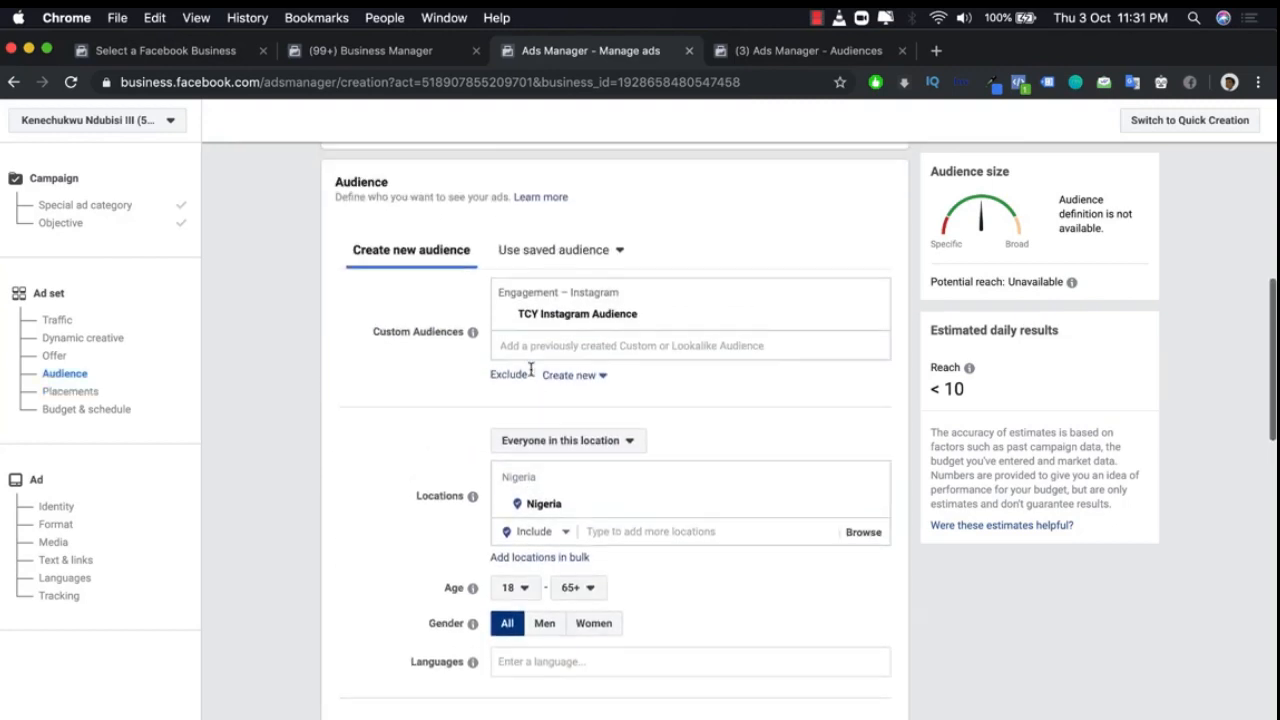
scroll(557, 415, down, 3)
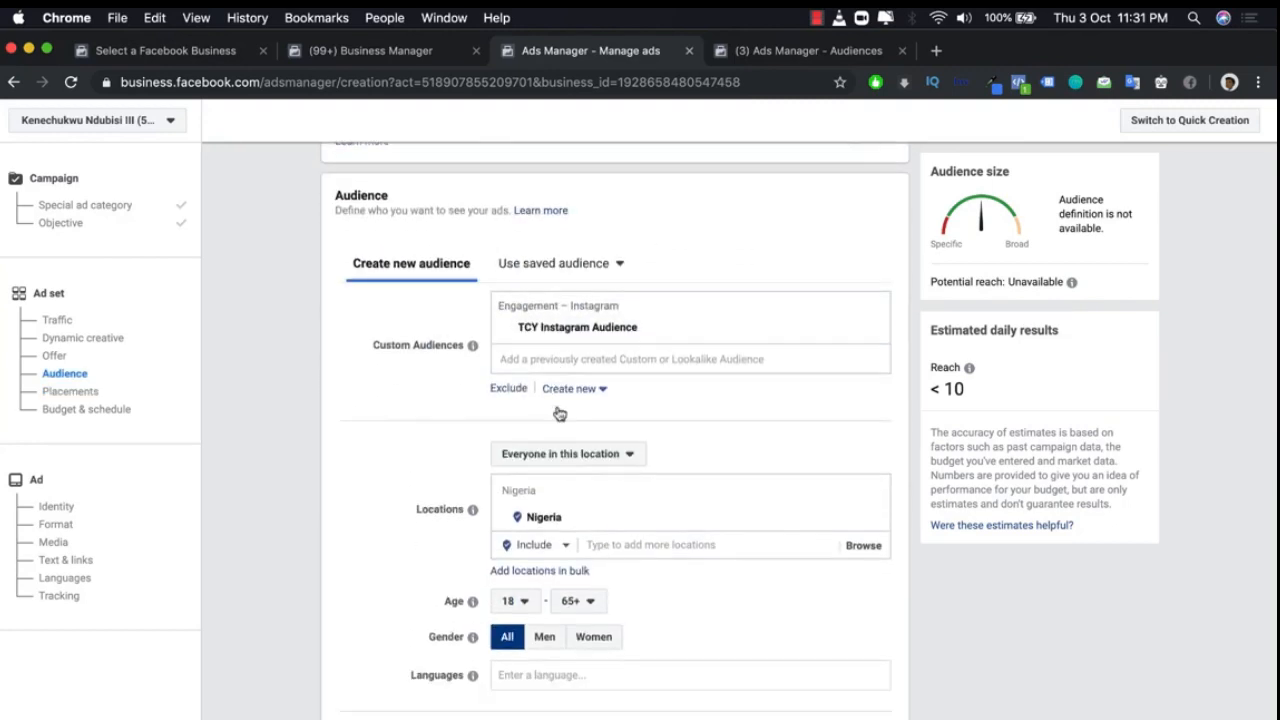
scroll(557, 412, down, 10)
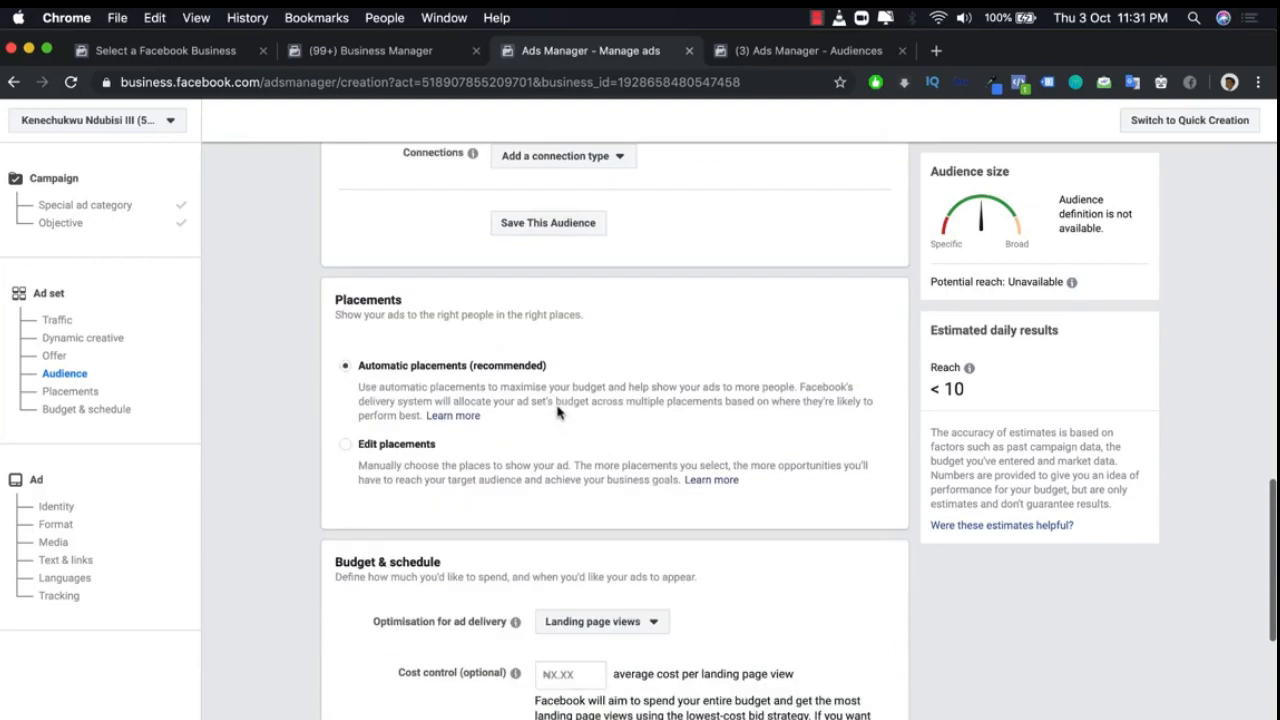
scroll(557, 412, up, 3)
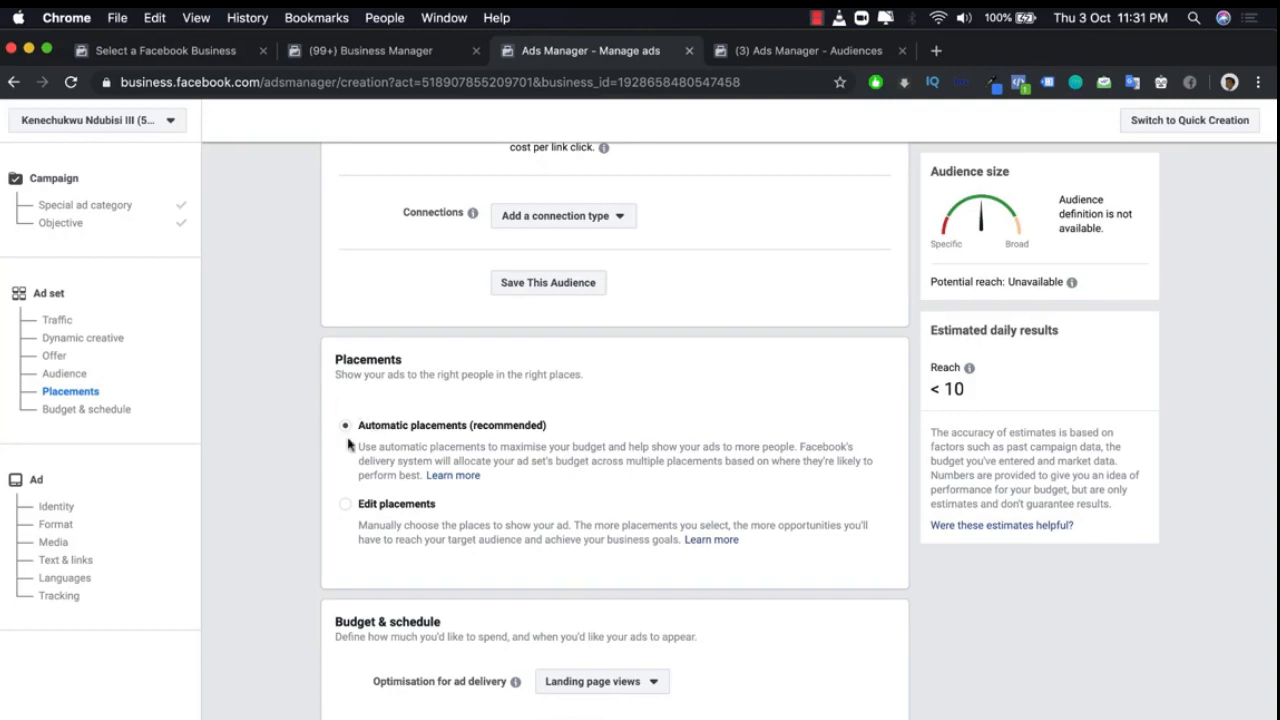
Set the ad set's daily budget to ₦1,000
scroll(365, 425, down, 3)
scroll(476, 409, down, 1)
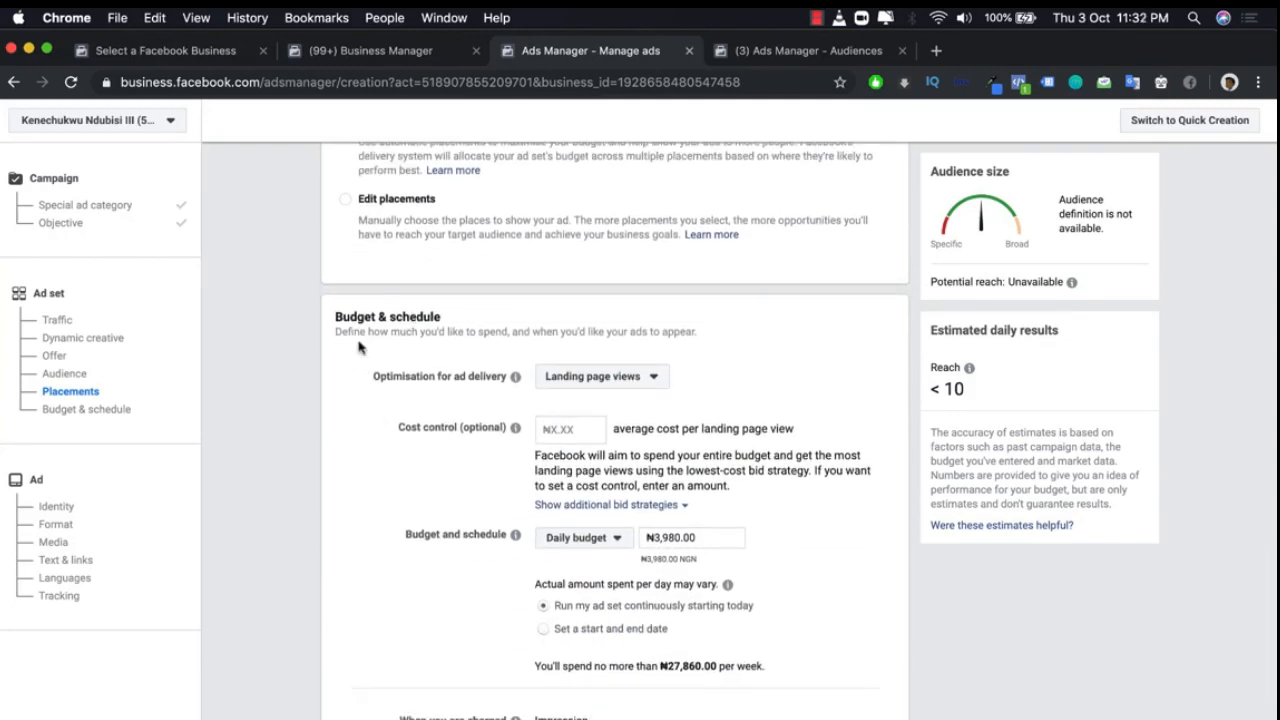
scroll(359, 367, down, 1)
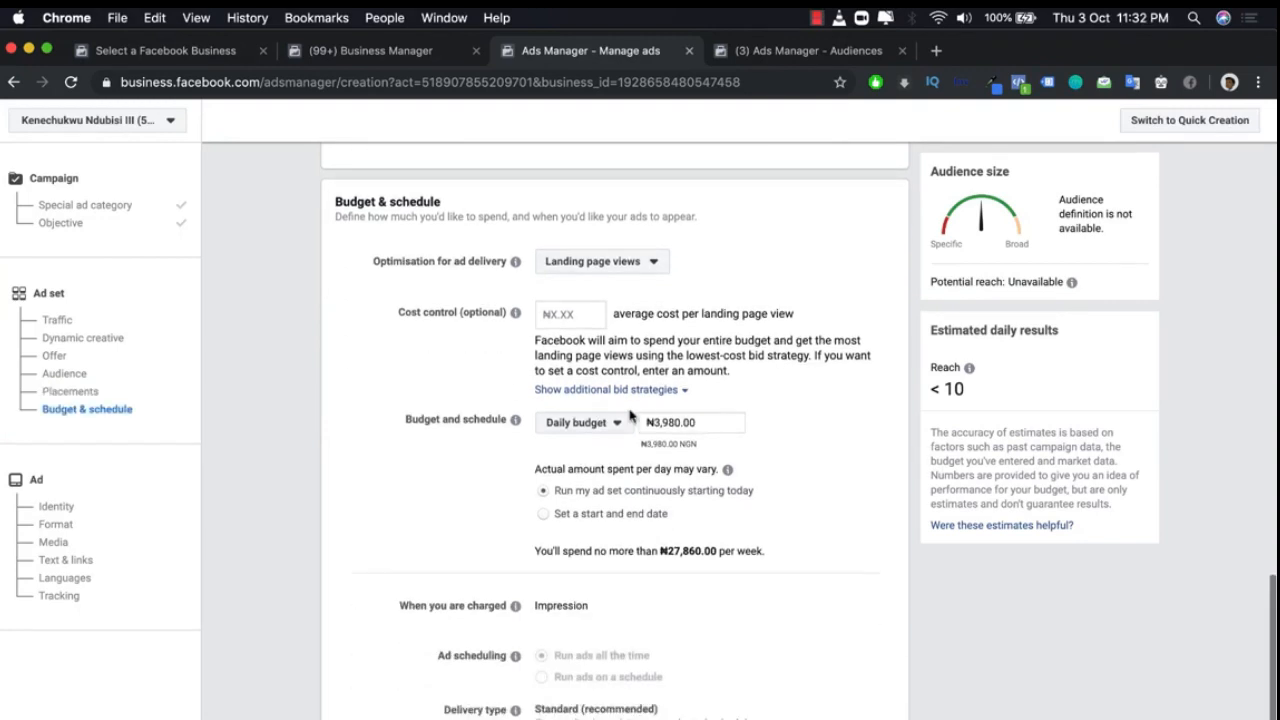
drag(653, 423, 704, 426)
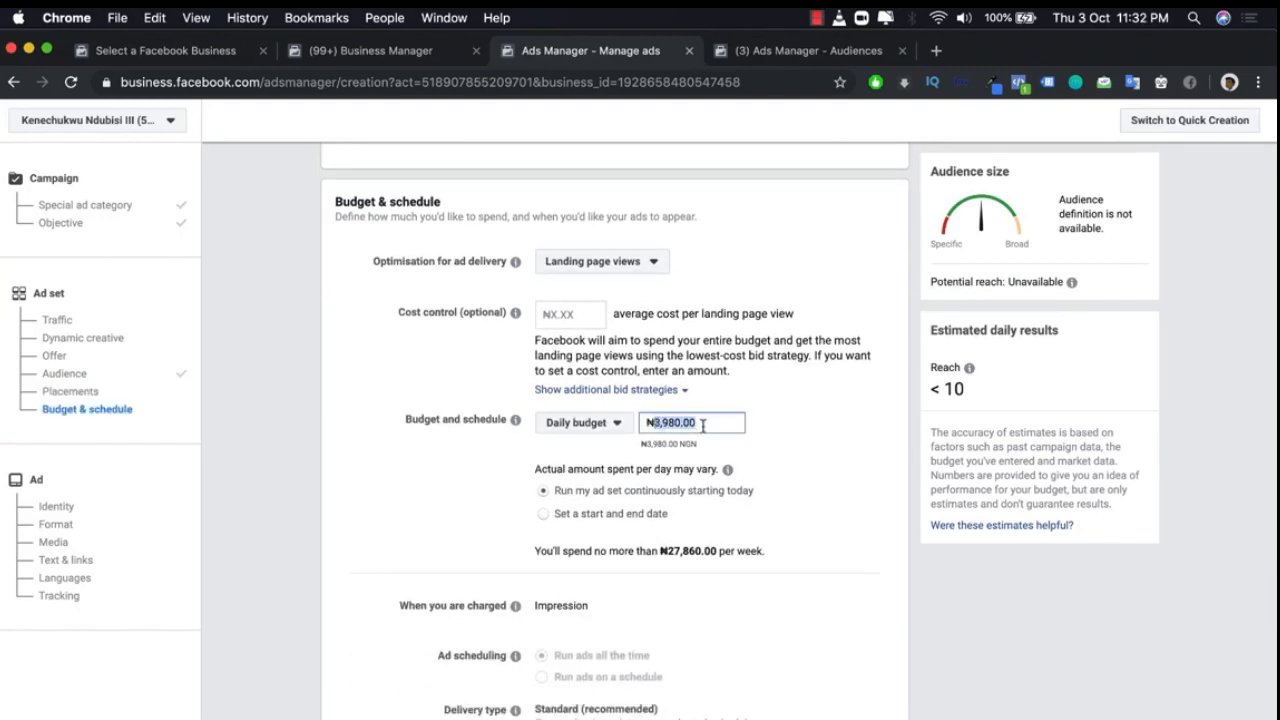
text(1000)
click(820, 418)
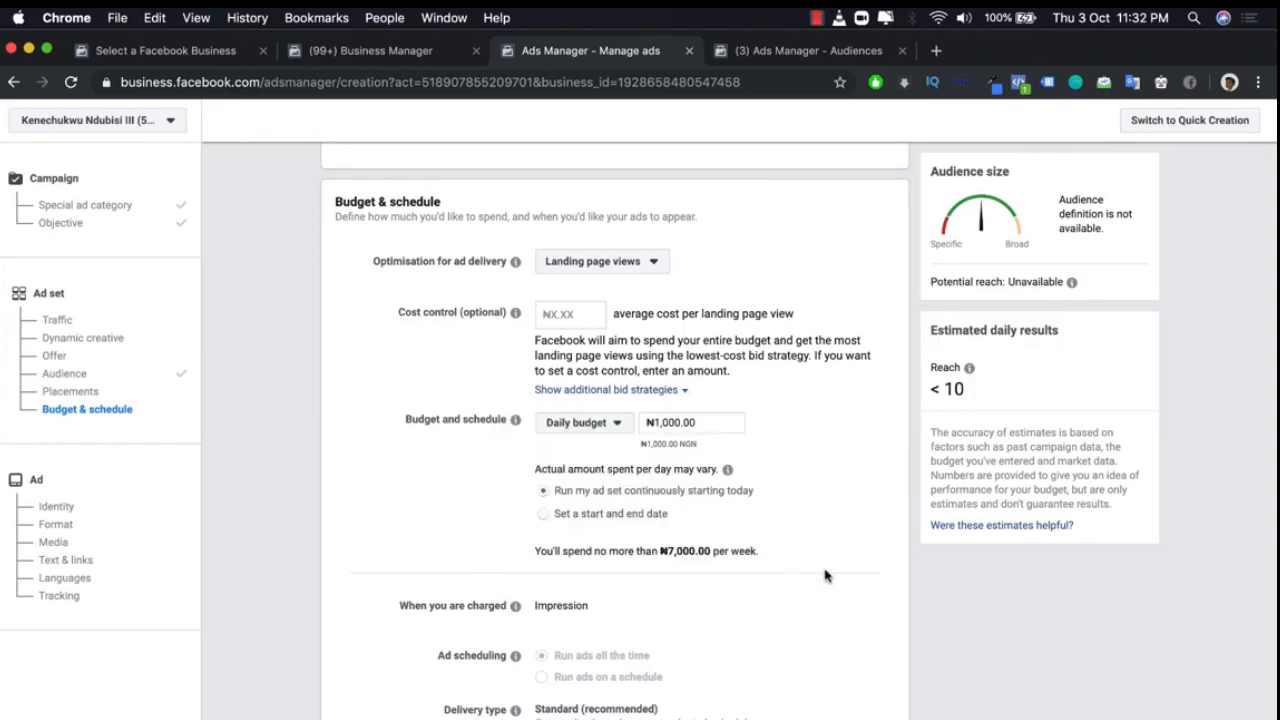
Change the optimisation for ad delivery to Link clicks
scroll(894, 531, down, 1)
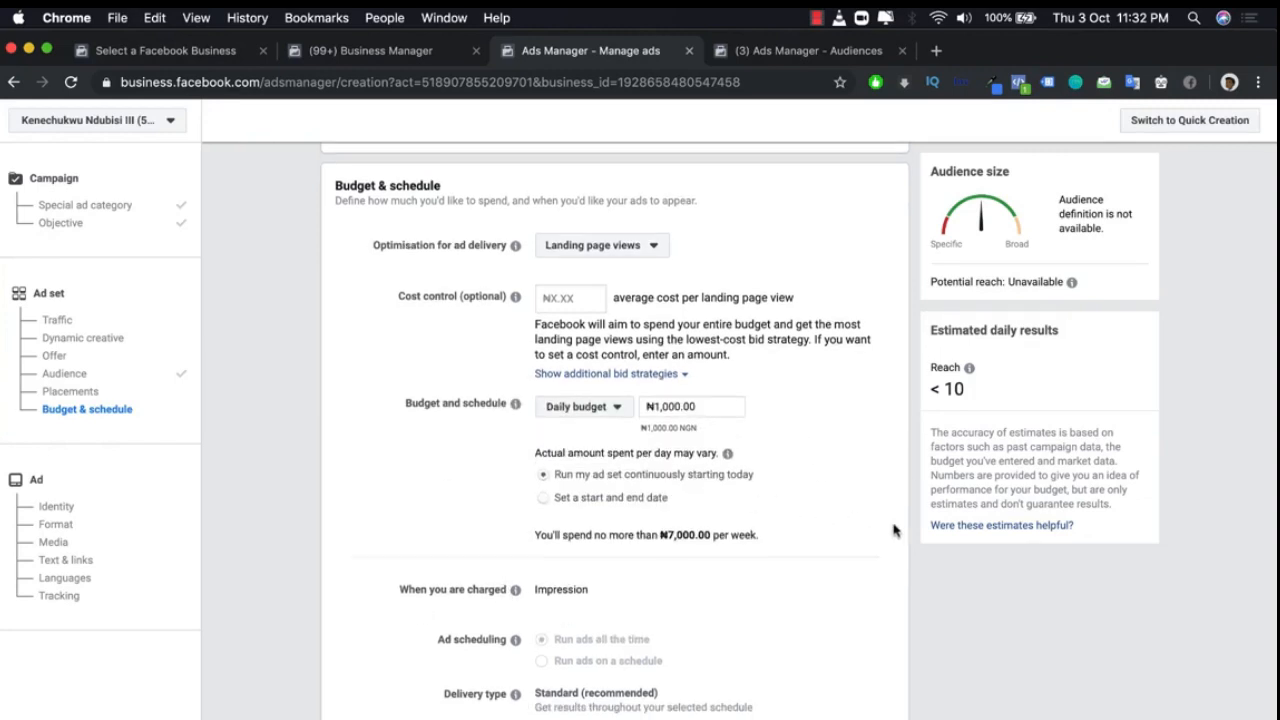
scroll(894, 531, down, 1)
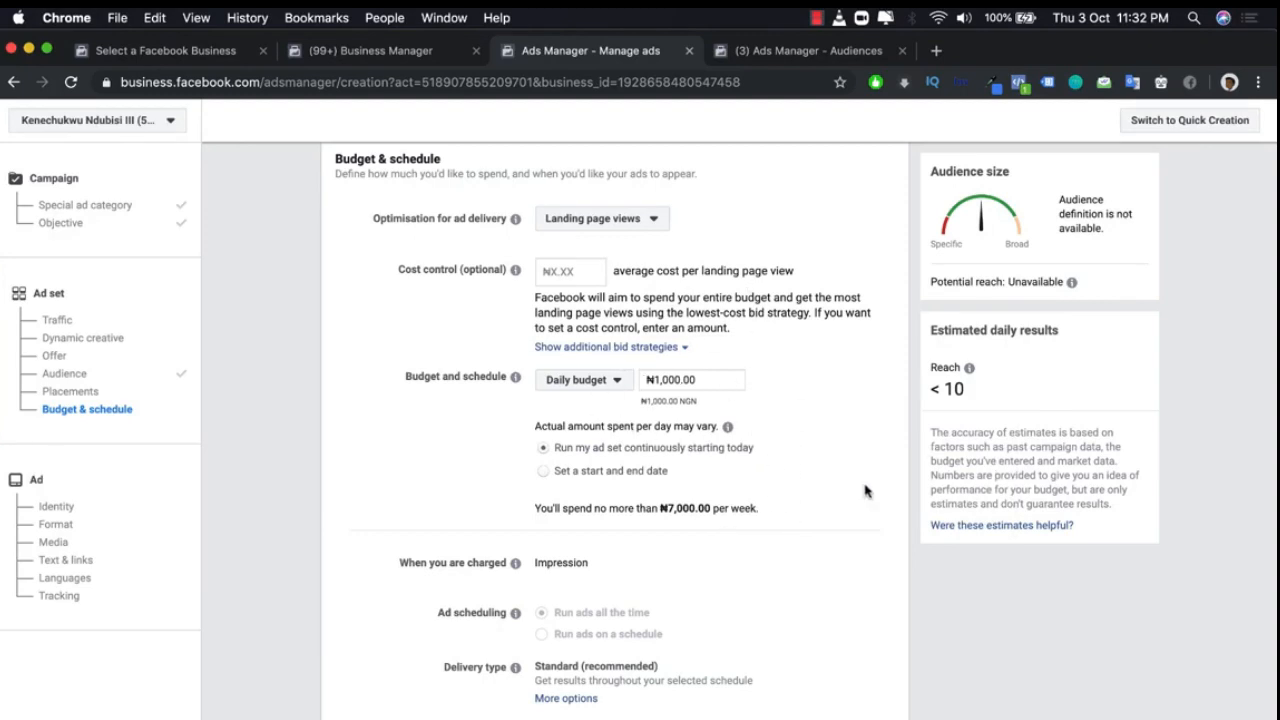
scroll(838, 418, up, 2)
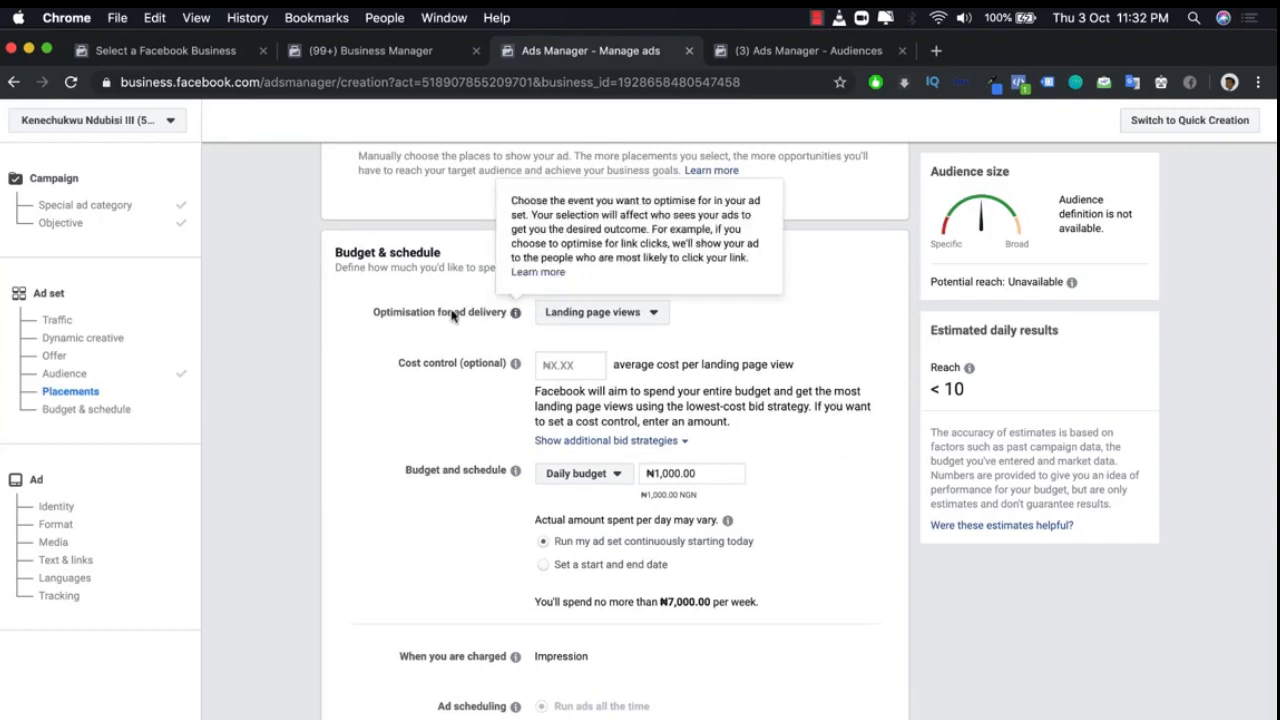
click(572, 316)
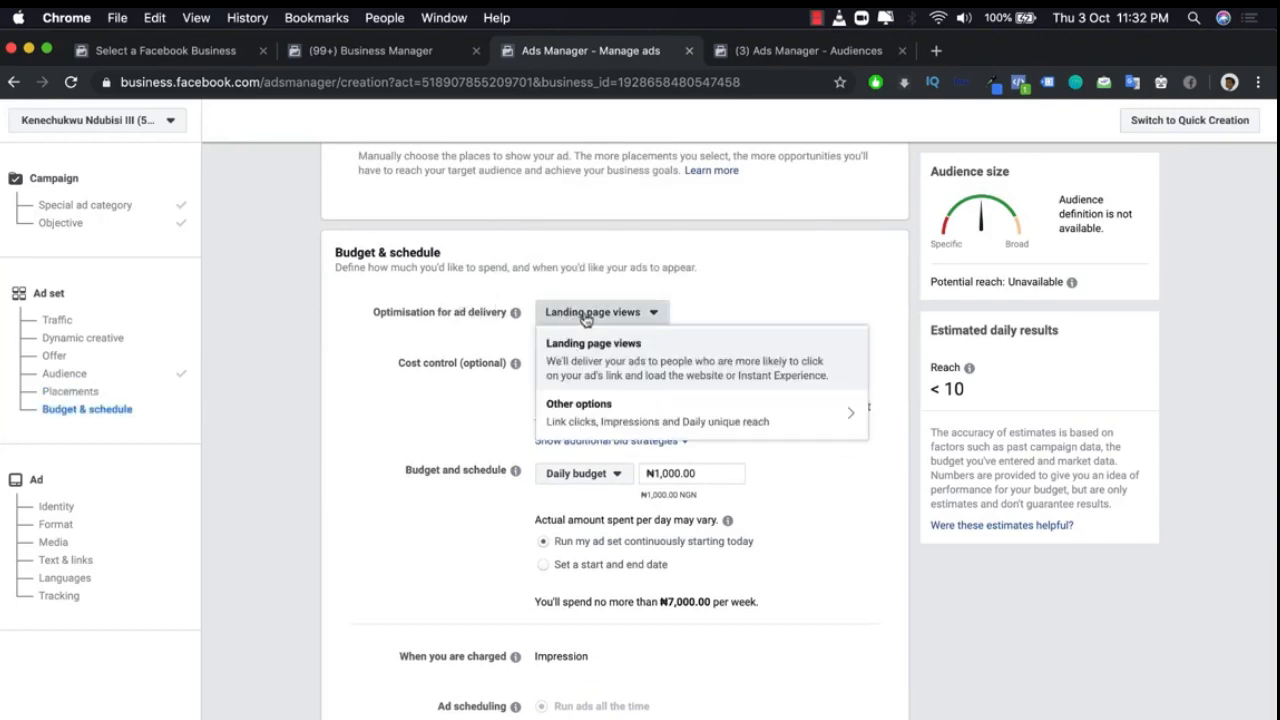
mouse_move(728, 418)
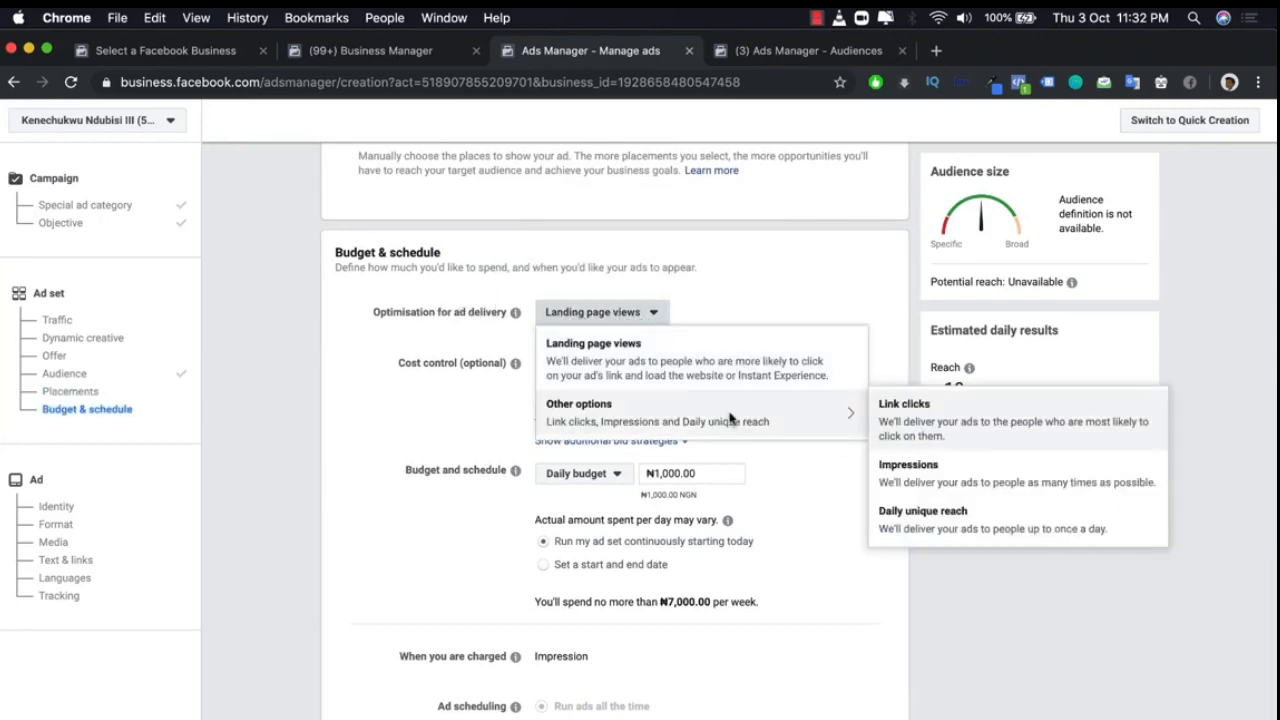
click(914, 420)
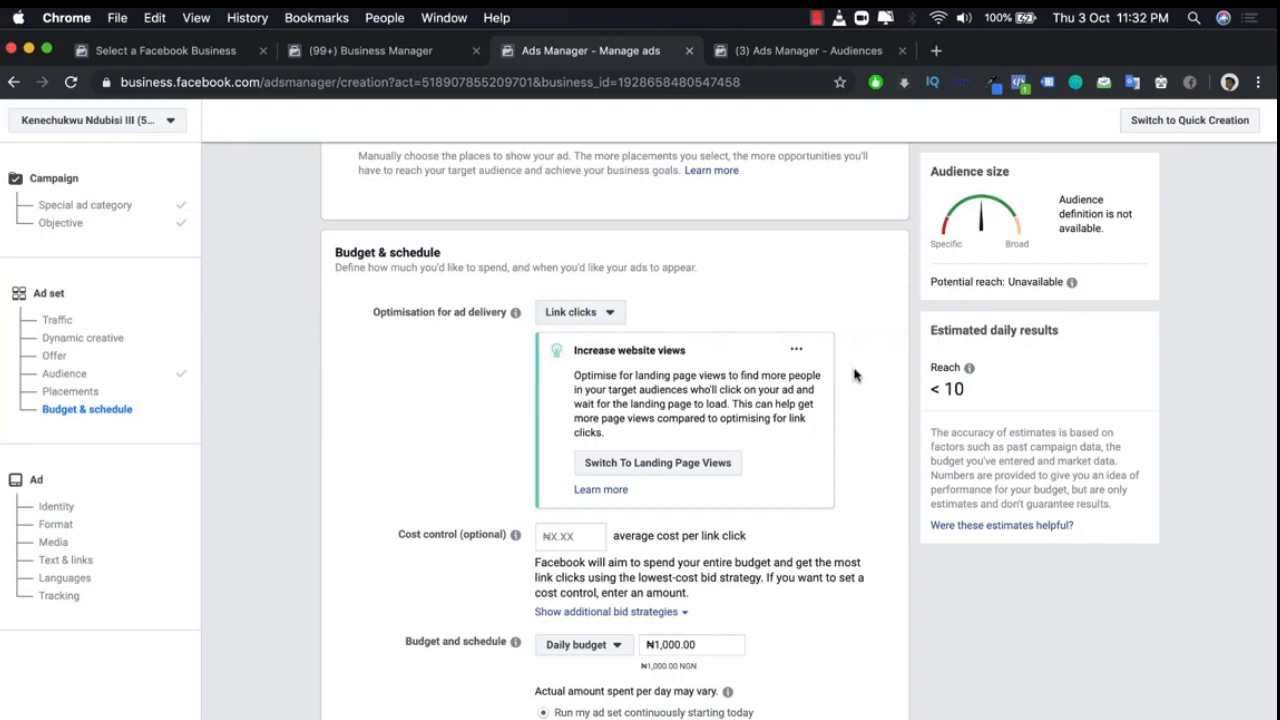
scroll(869, 443, down, 1)
scroll(874, 480, up, 2)
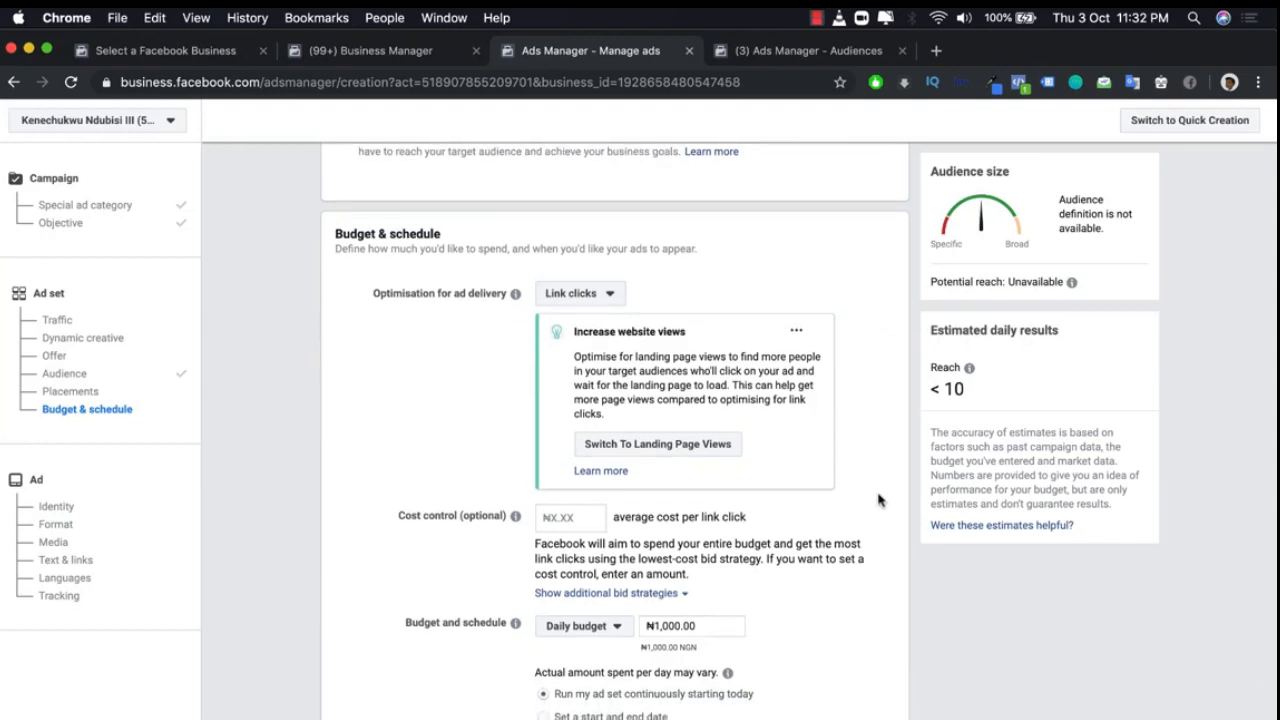
Check the remaining budget and schedule options and continue to the ad setup
scroll(877, 500, down, 1)
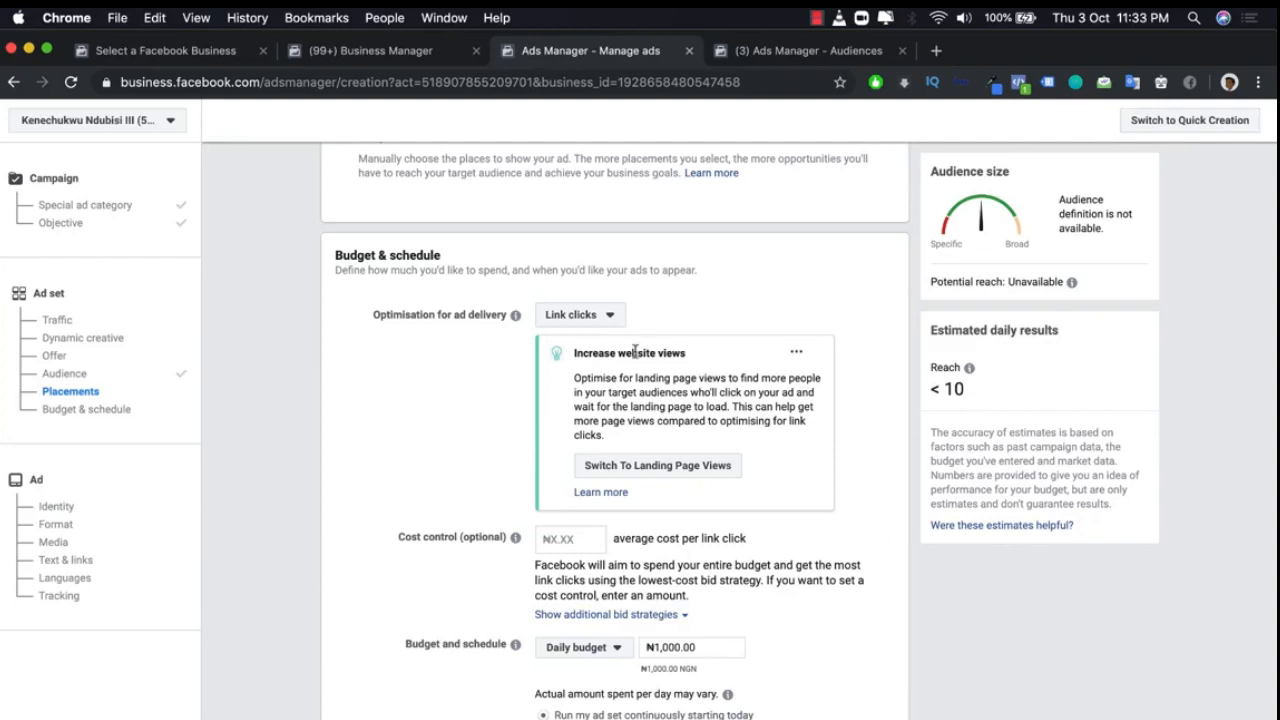
scroll(857, 466, down, 2)
scroll(855, 470, down, 2)
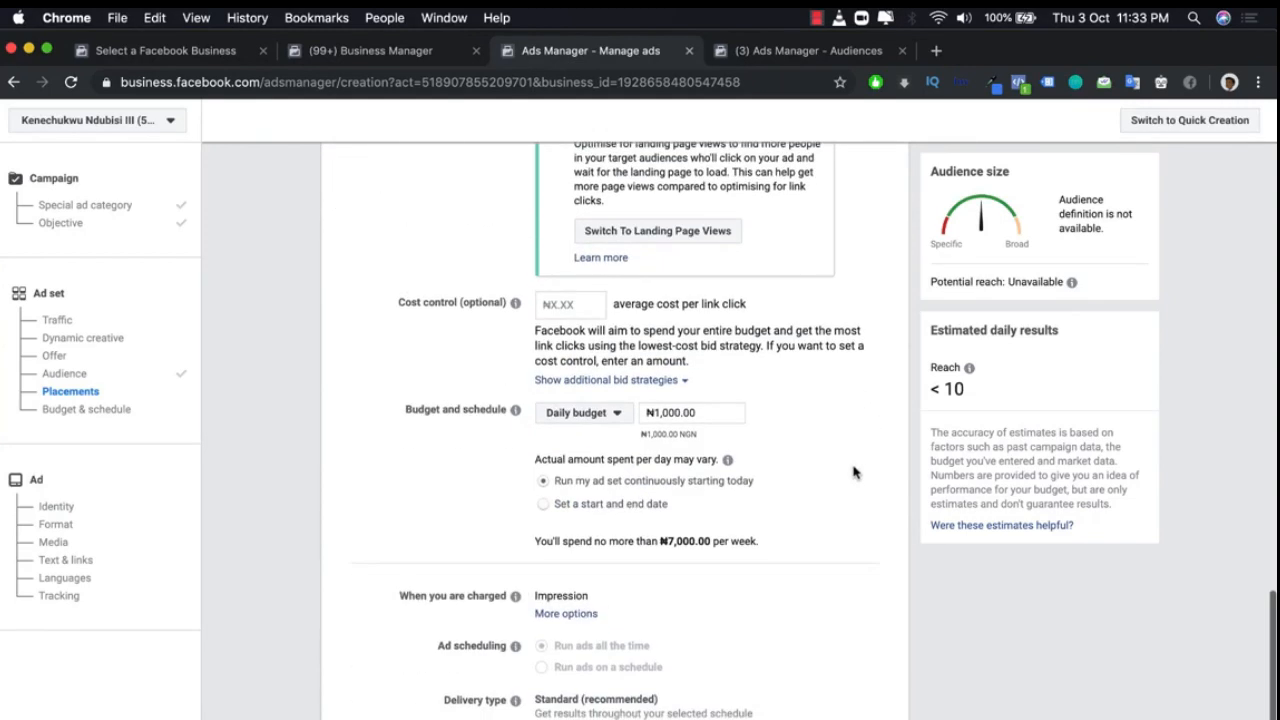
scroll(855, 470, down, 2)
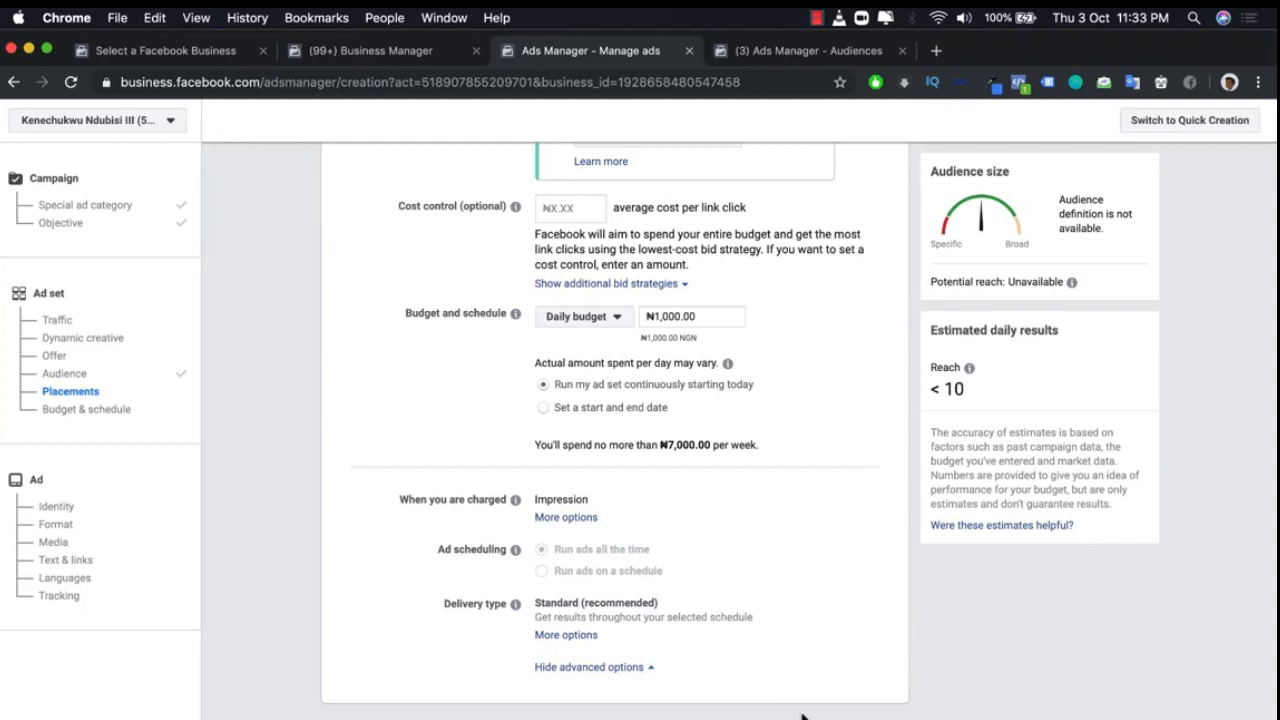
click(858, 718)
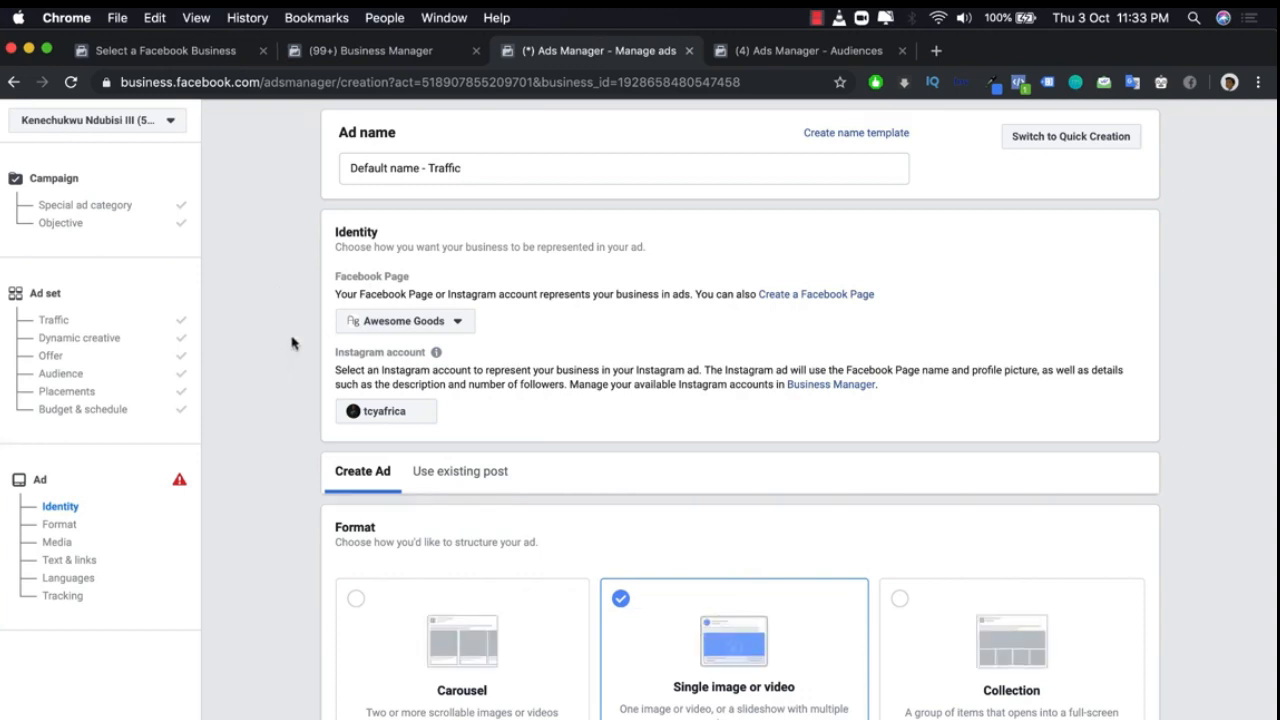
Return to the ad set's placements, switch to edited placements and limit the devices to Mobile
click(67, 392)
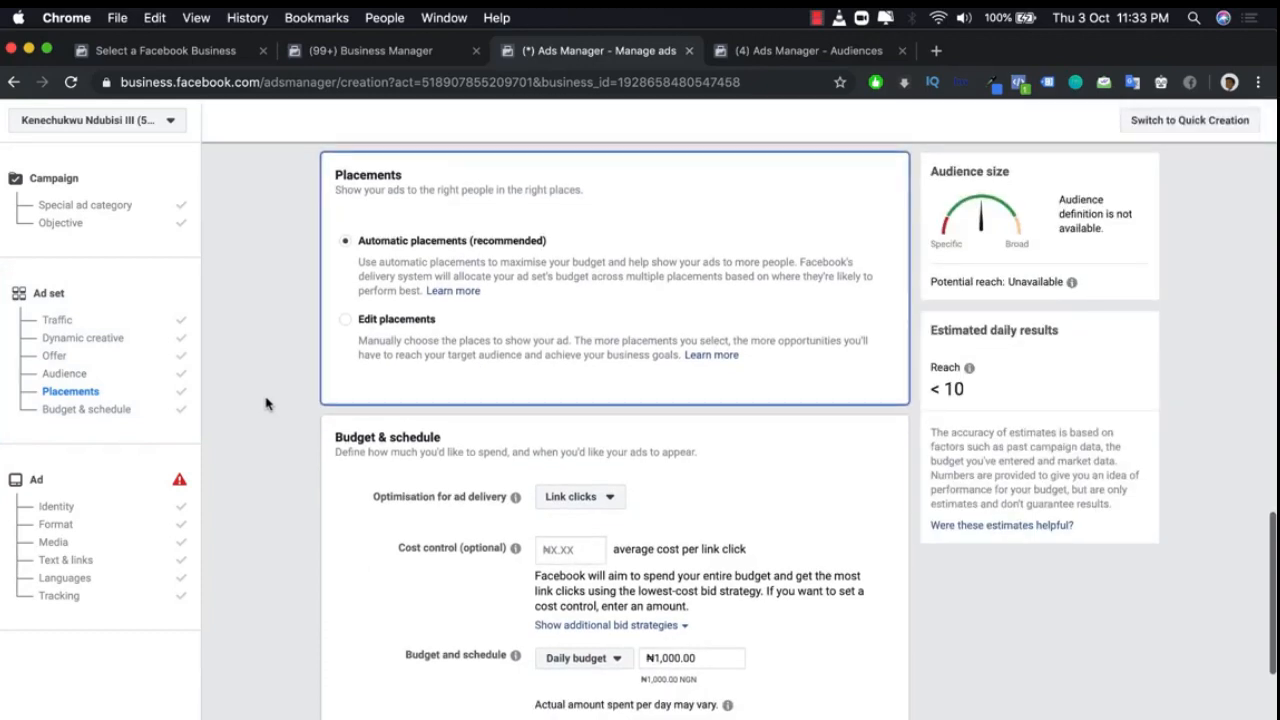
scroll(266, 403, up, 3)
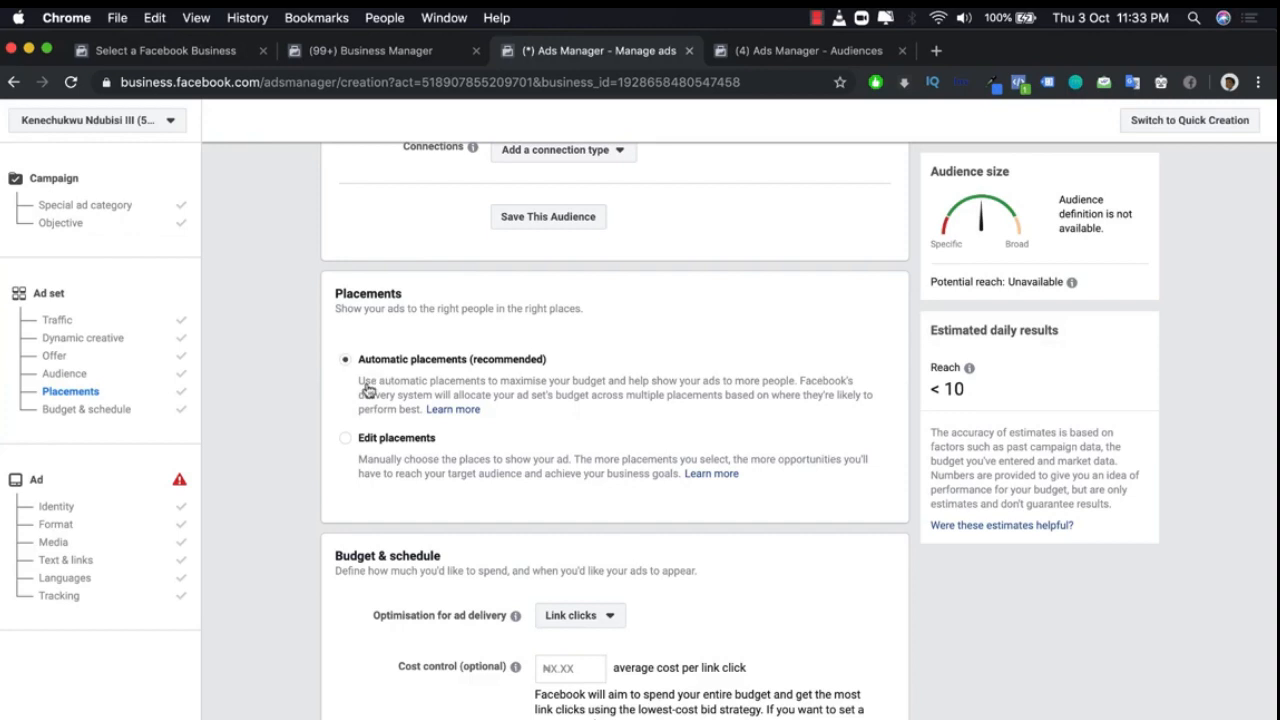
click(365, 442)
scroll(365, 444, down, 3)
click(424, 398)
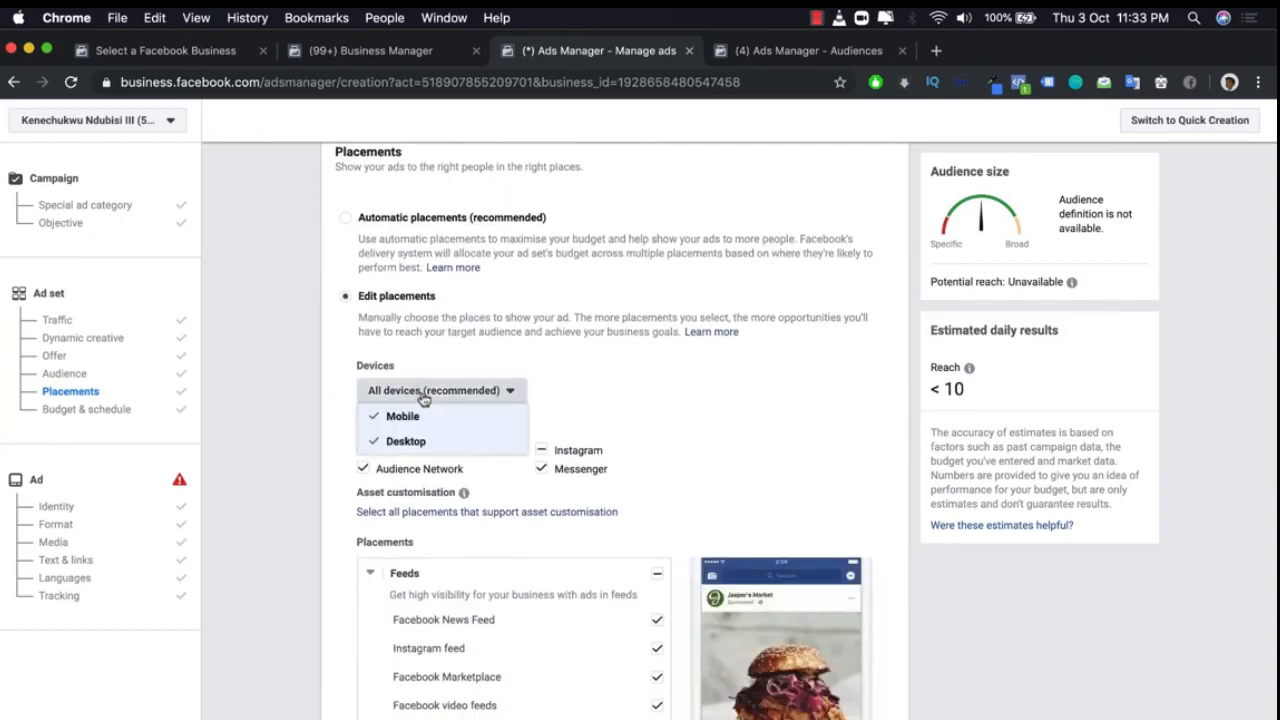
click(424, 443)
click(637, 406)
Deselect the Facebook, Audience Network and Messenger platforms and fully select Instagram
scroll(592, 374, down, 3)
click(363, 271)
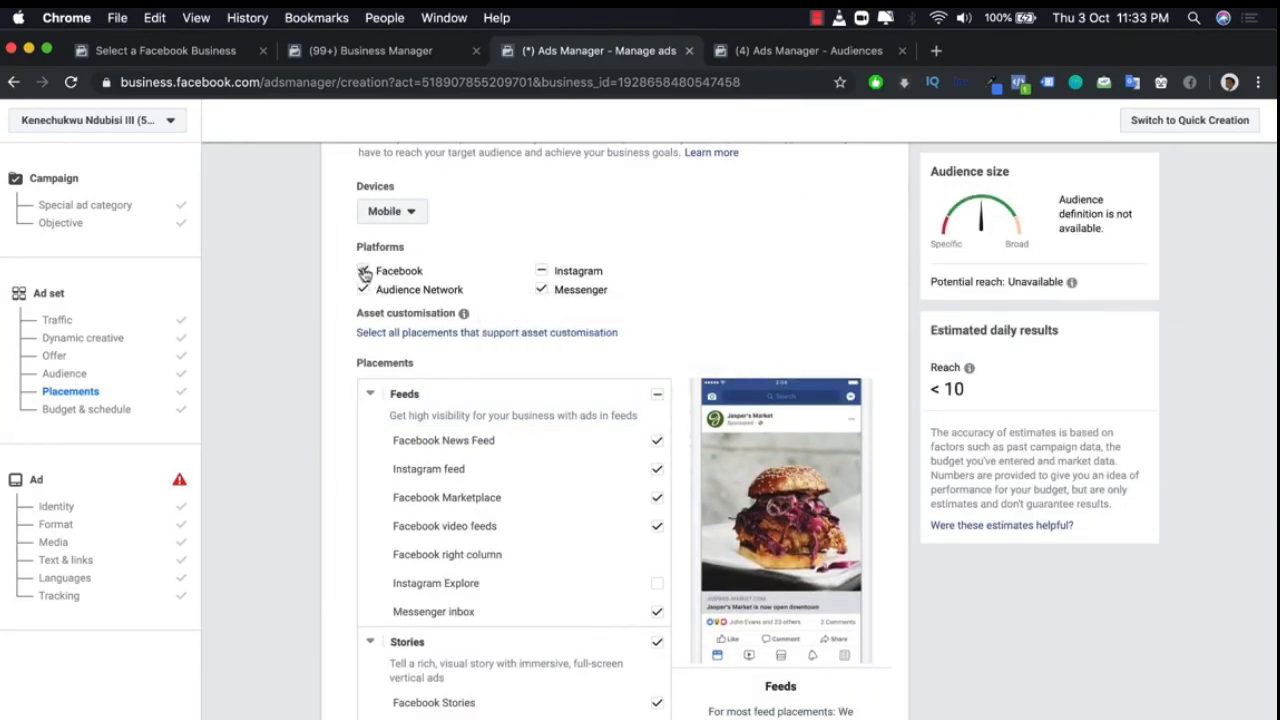
click(362, 290)
click(541, 271)
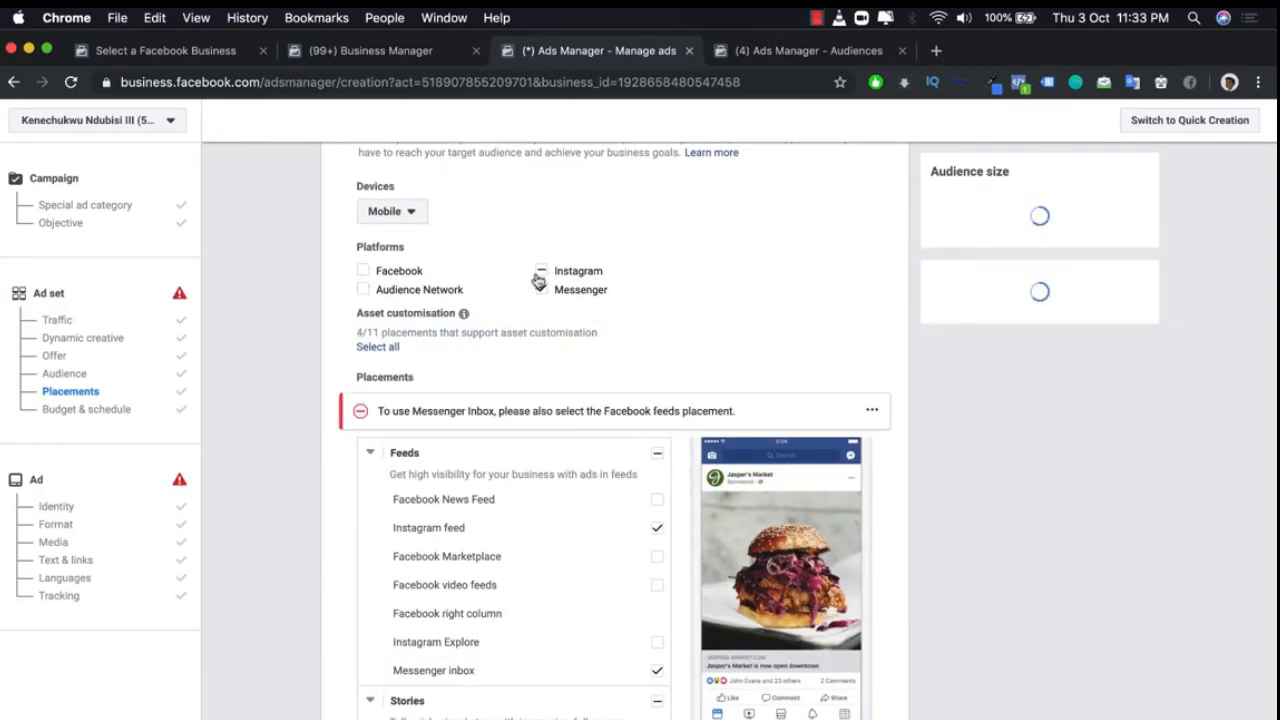
click(542, 291)
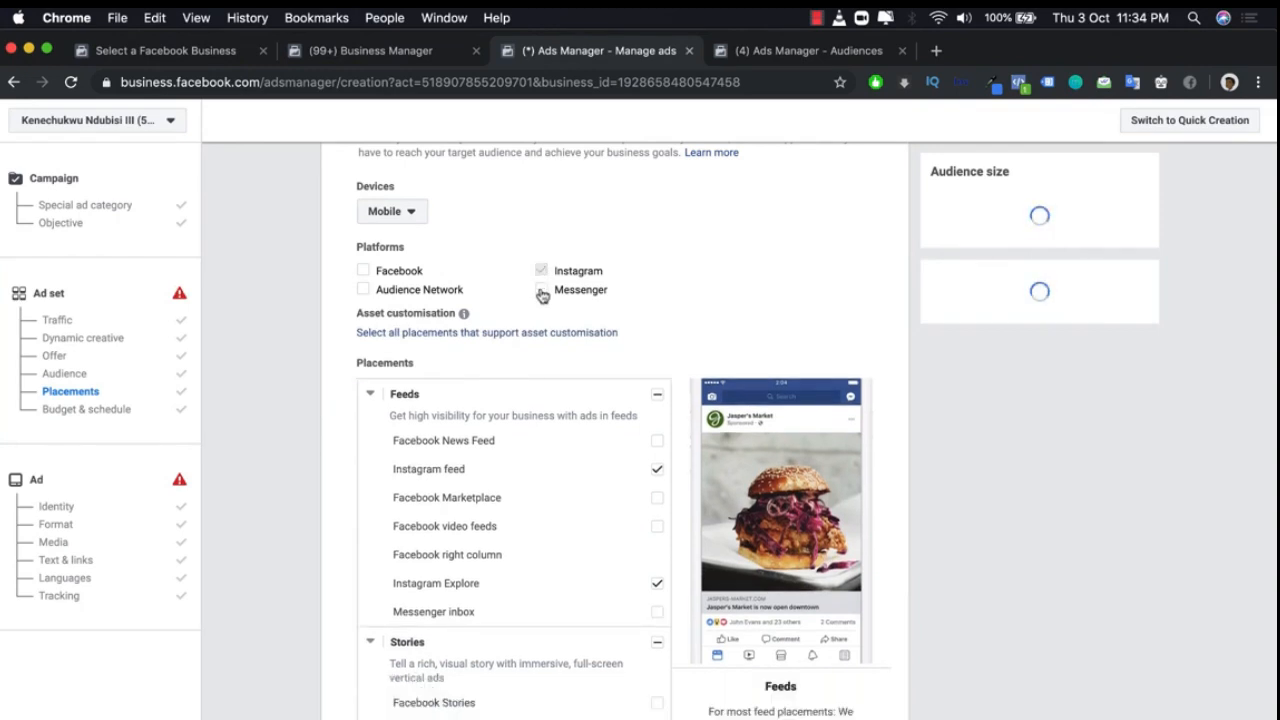
Deselect the Instagram Explore and Instagram Stories placements, keeping only Instagram feed
scroll(605, 340, down, 3)
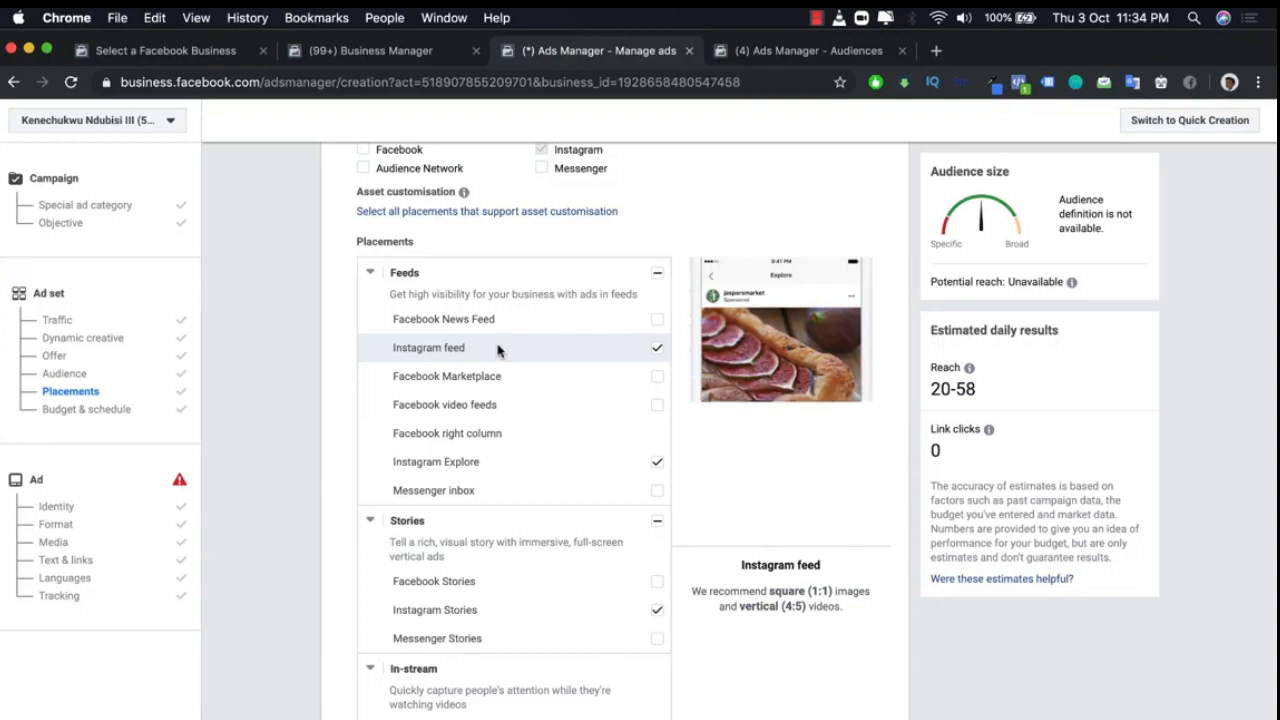
click(656, 465)
click(657, 624)
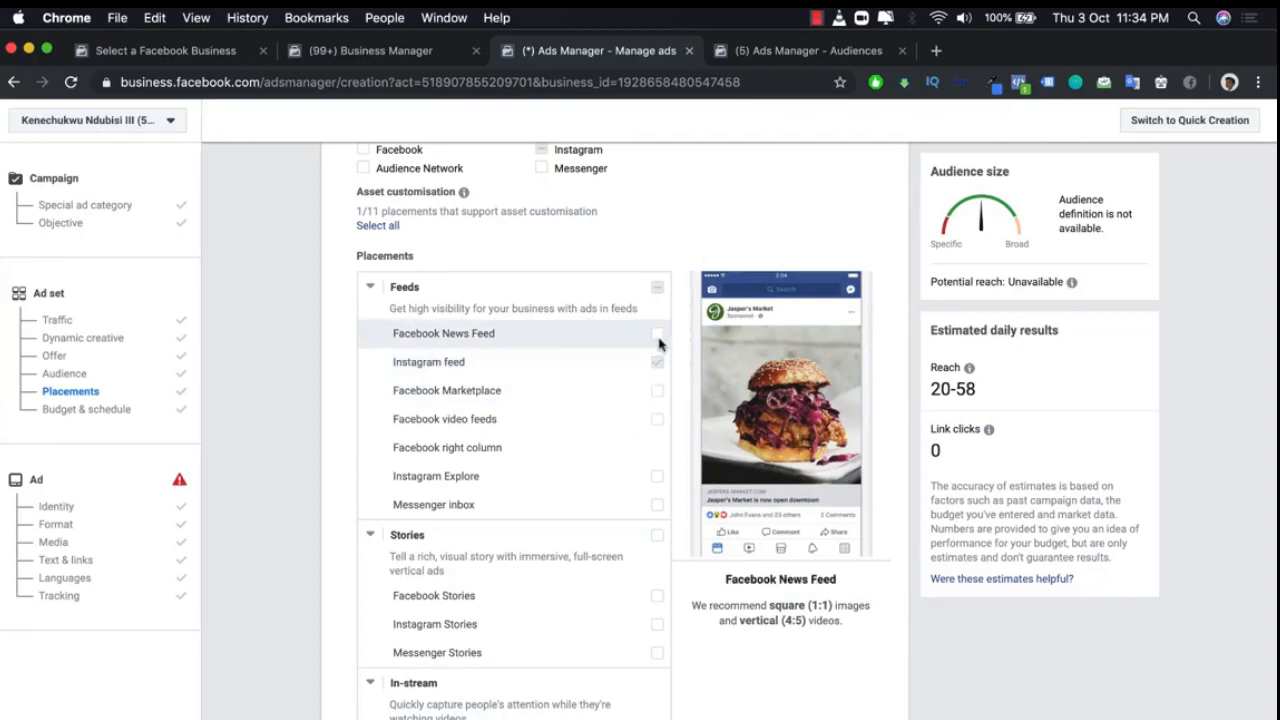
Restore automatic placements for the ad set and return to the ad's identity settings
scroll(645, 353, up, 5)
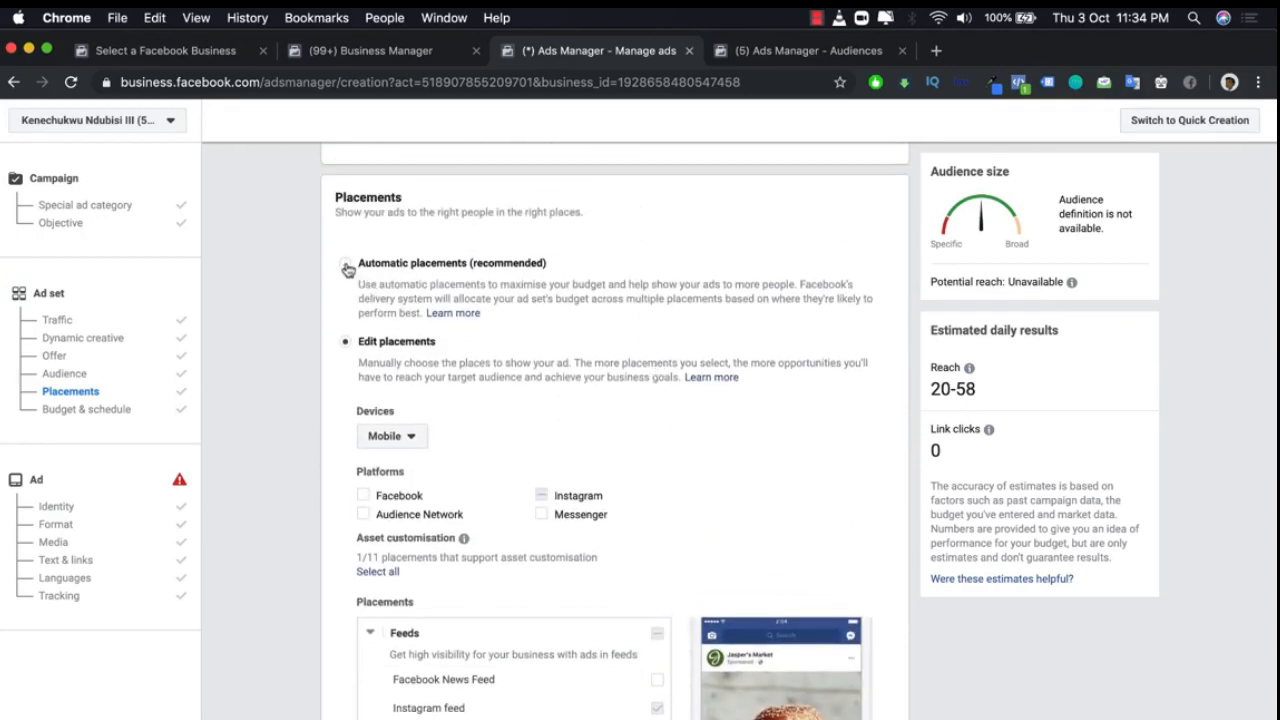
click(346, 266)
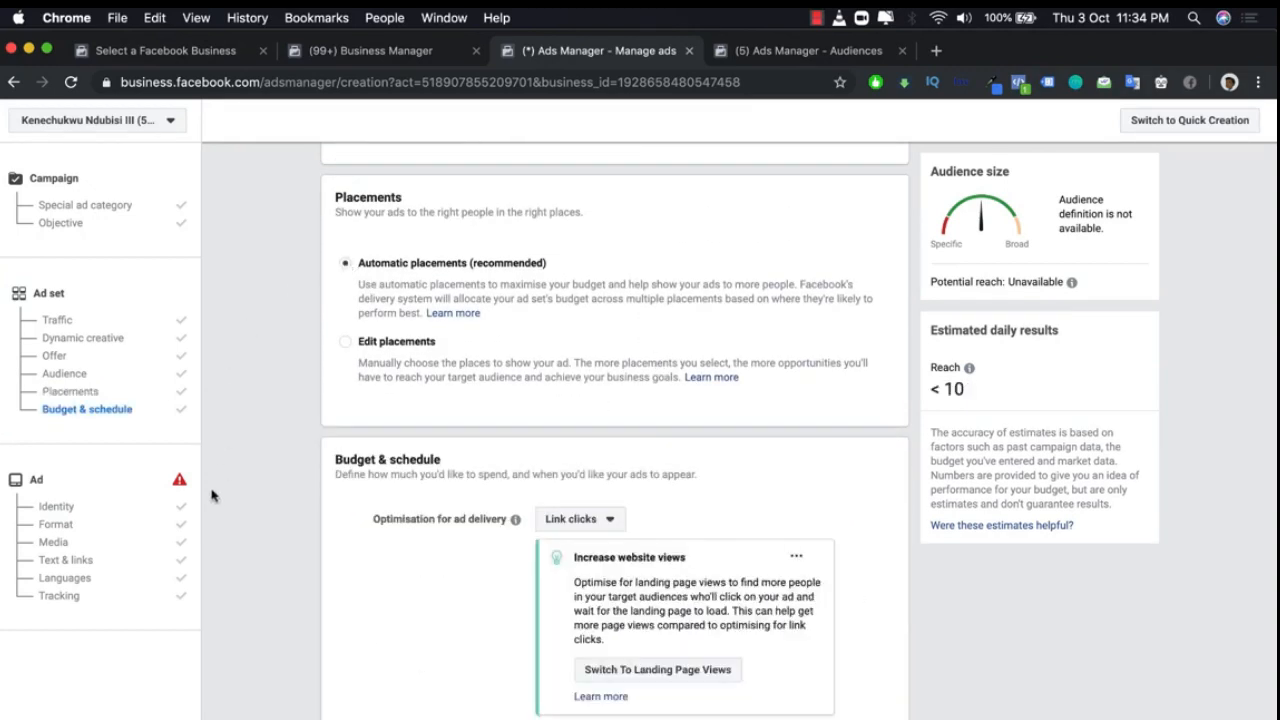
click(62, 507)
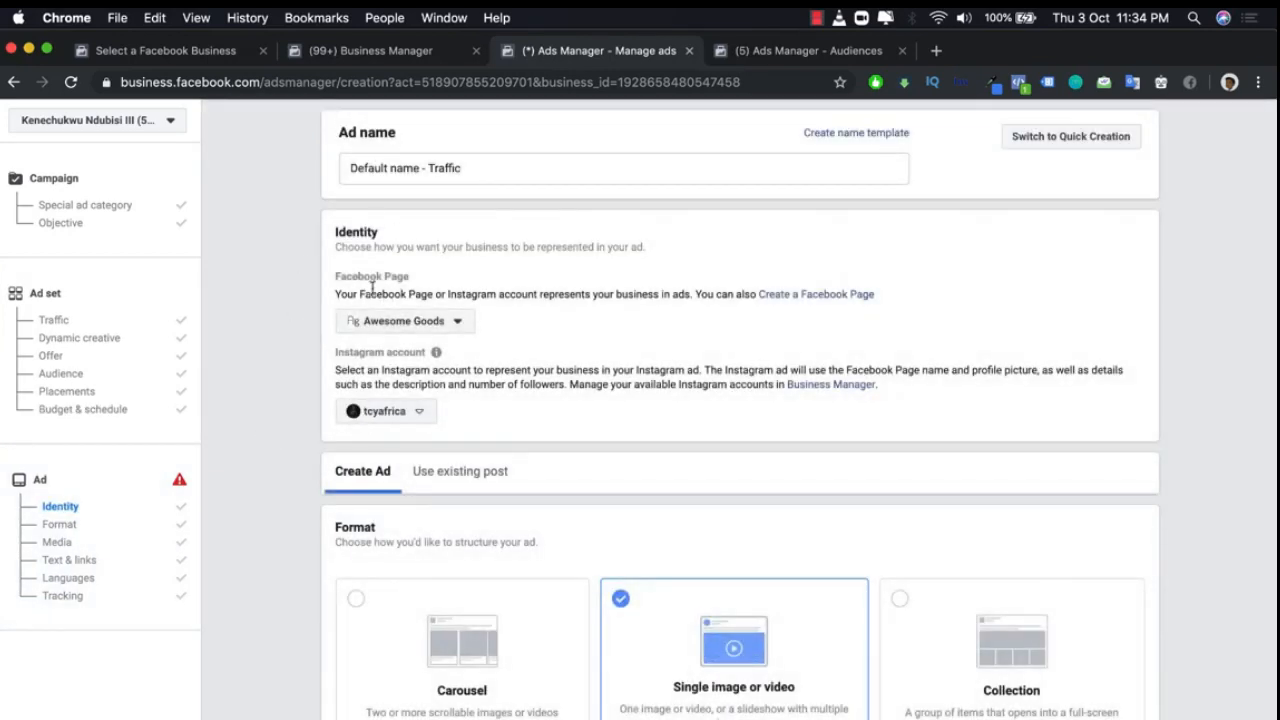
Choose TCY Africa as the Facebook Page that represents the ad
click(366, 324)
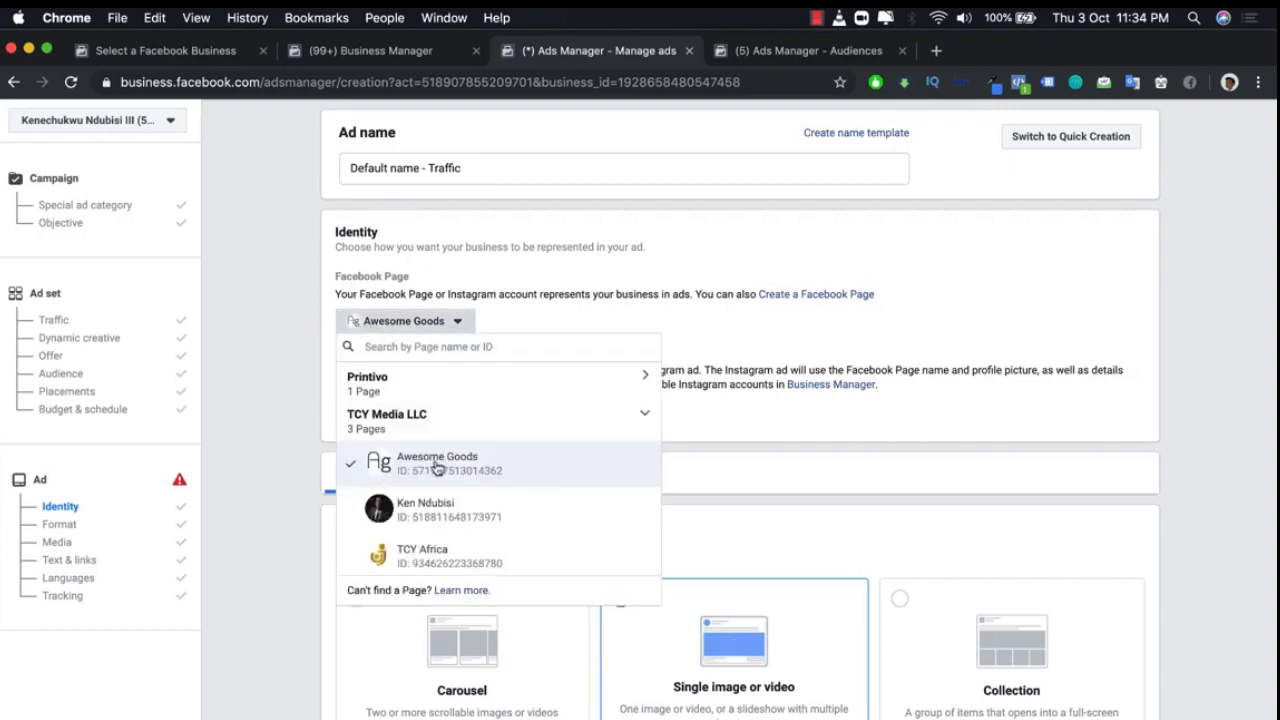
scroll(440, 480, down, 1)
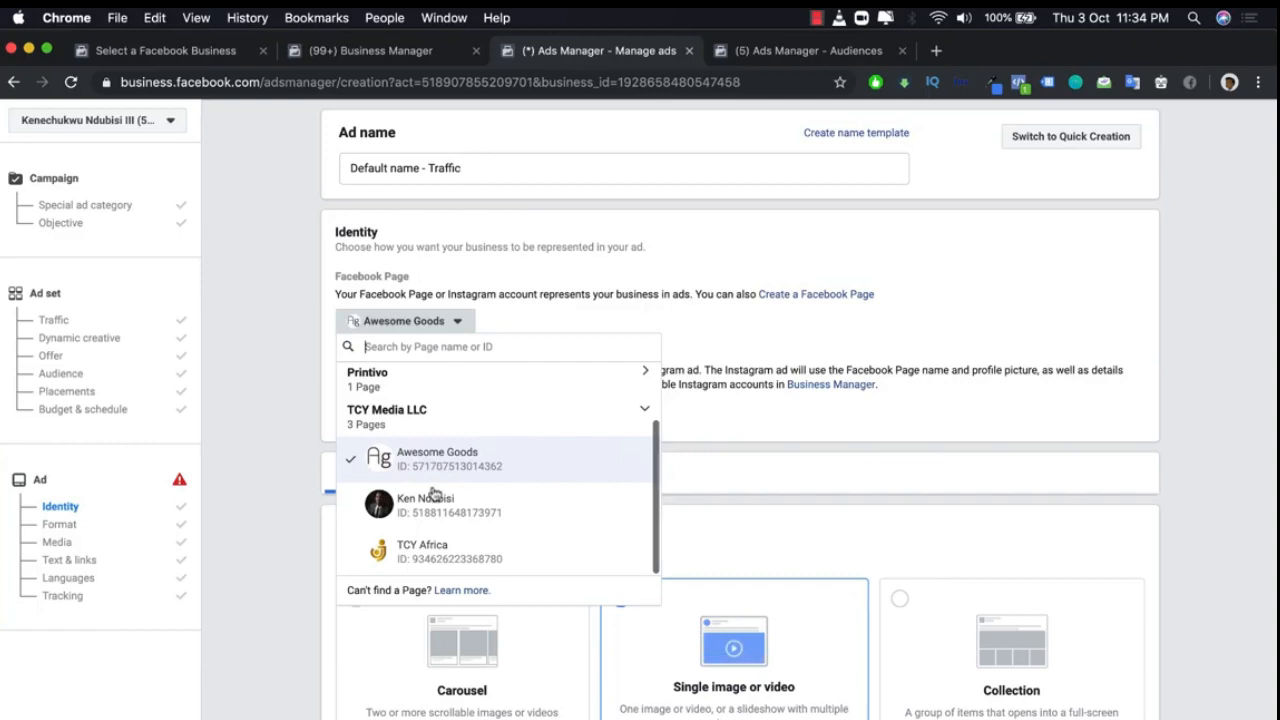
click(430, 548)
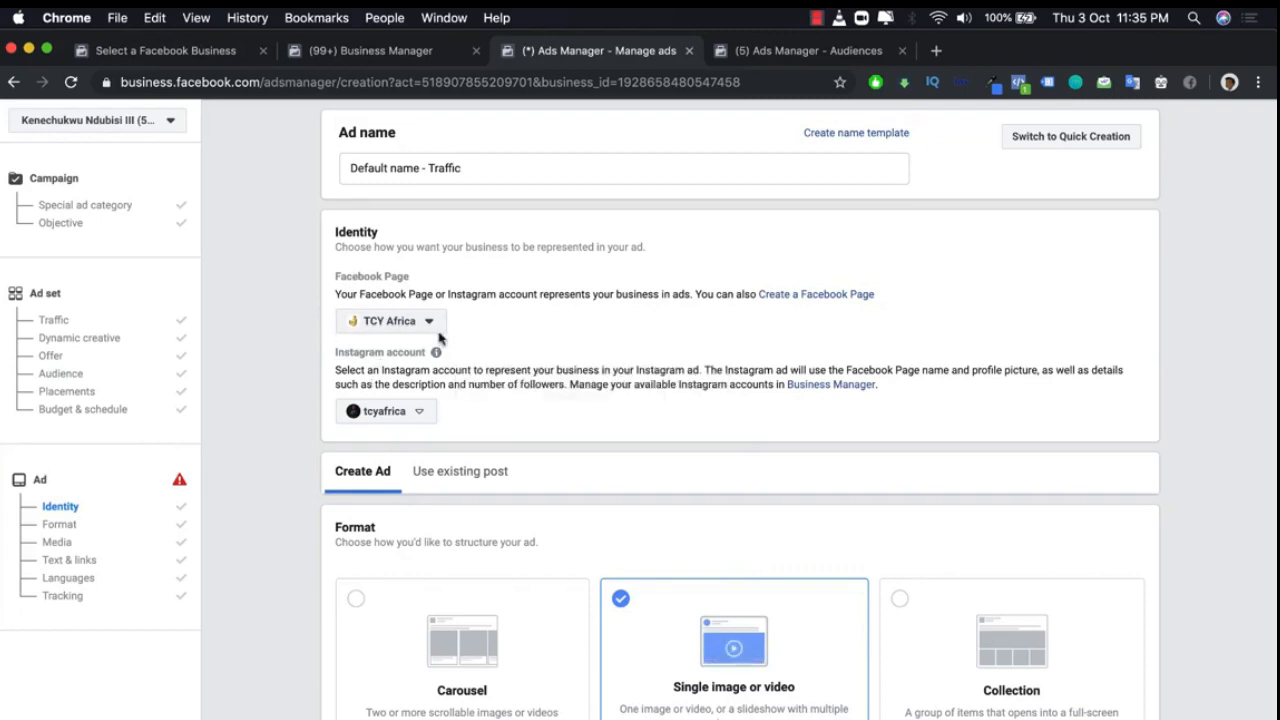
Use an existing post for the ad, choosing the Instagram post from 3 Feb 2019 that starts with 'For you to "blow" overnight'
scroll(313, 370, down, 1)
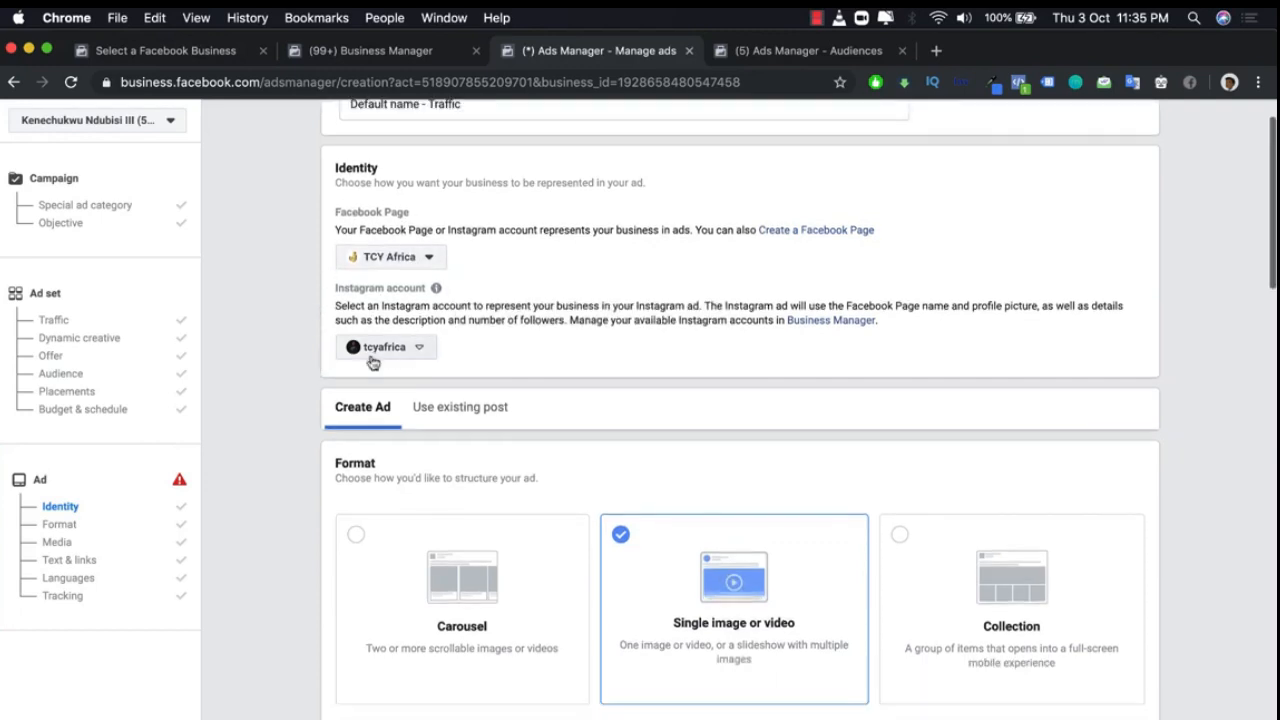
scroll(304, 351, down, 3)
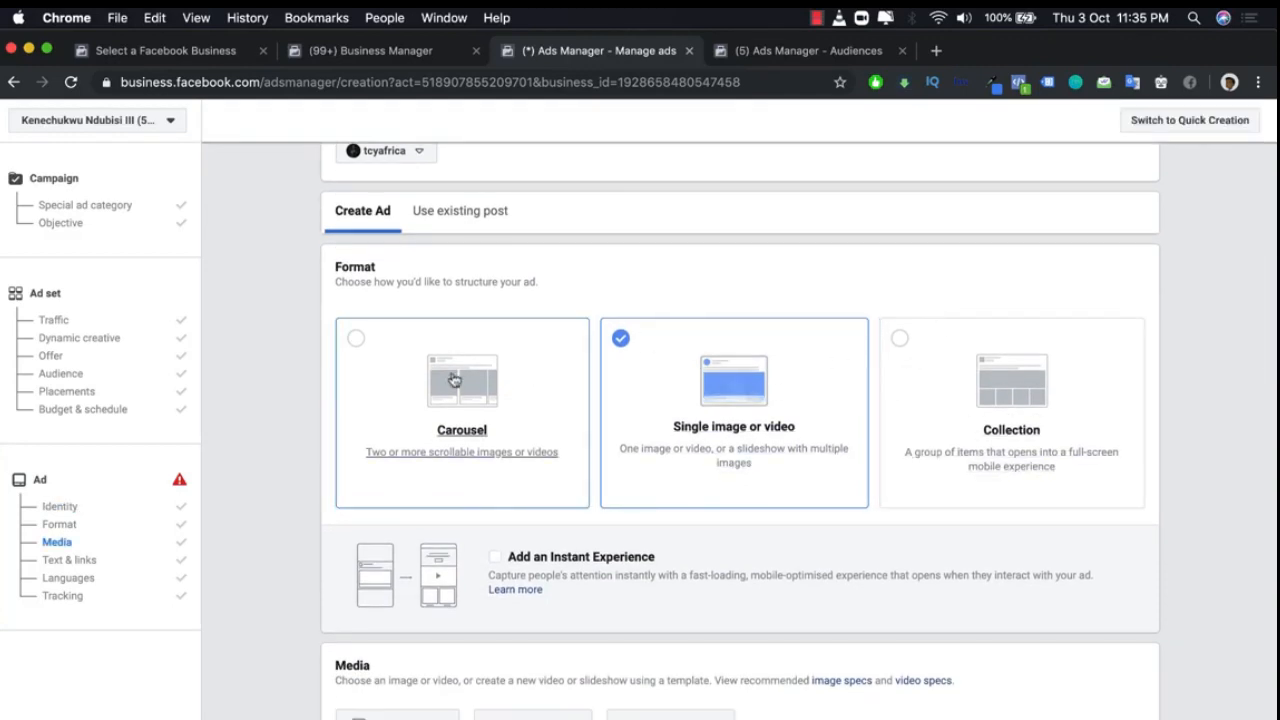
scroll(666, 437, down, 5)
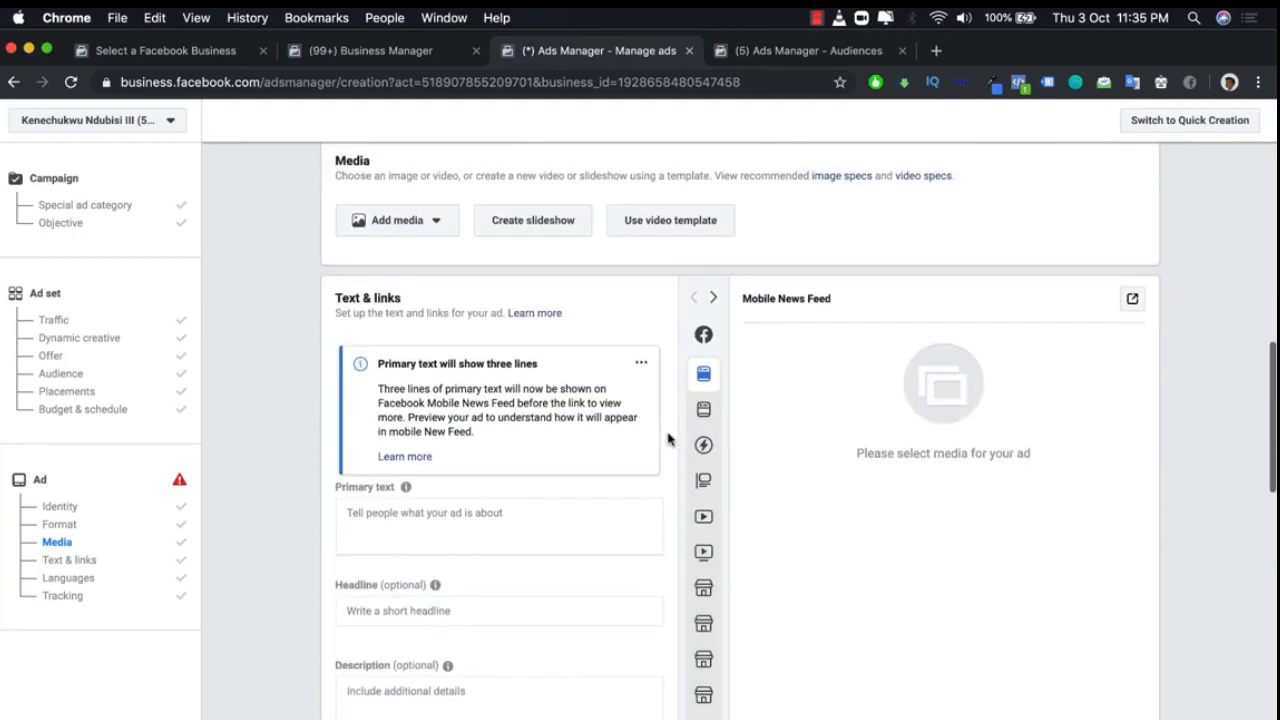
scroll(669, 438, up, 8)
scroll(670, 441, up, 1)
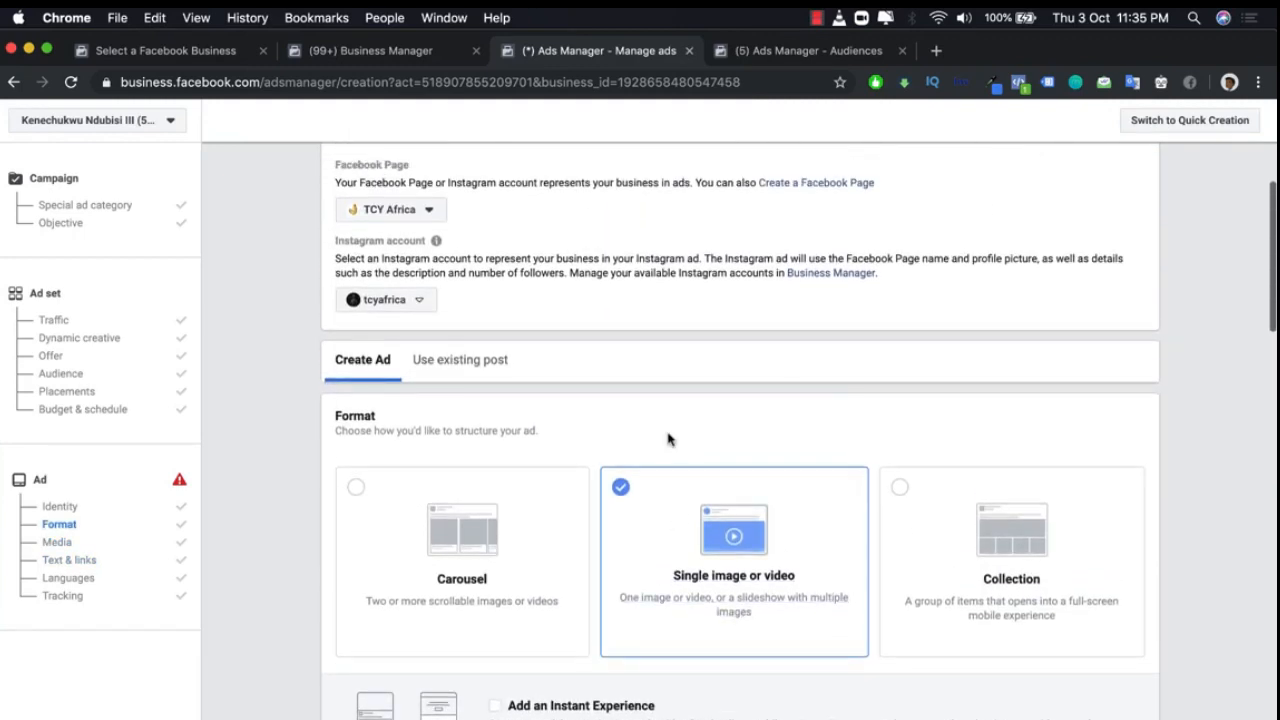
click(458, 367)
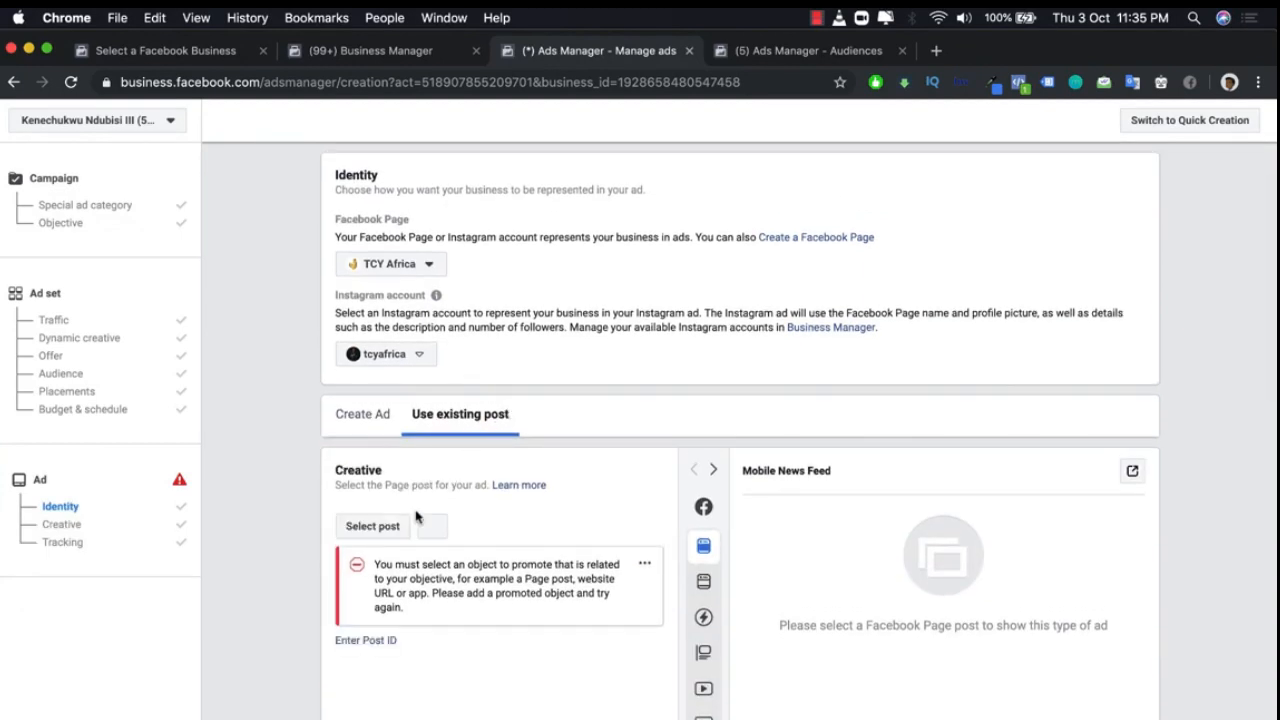
click(373, 527)
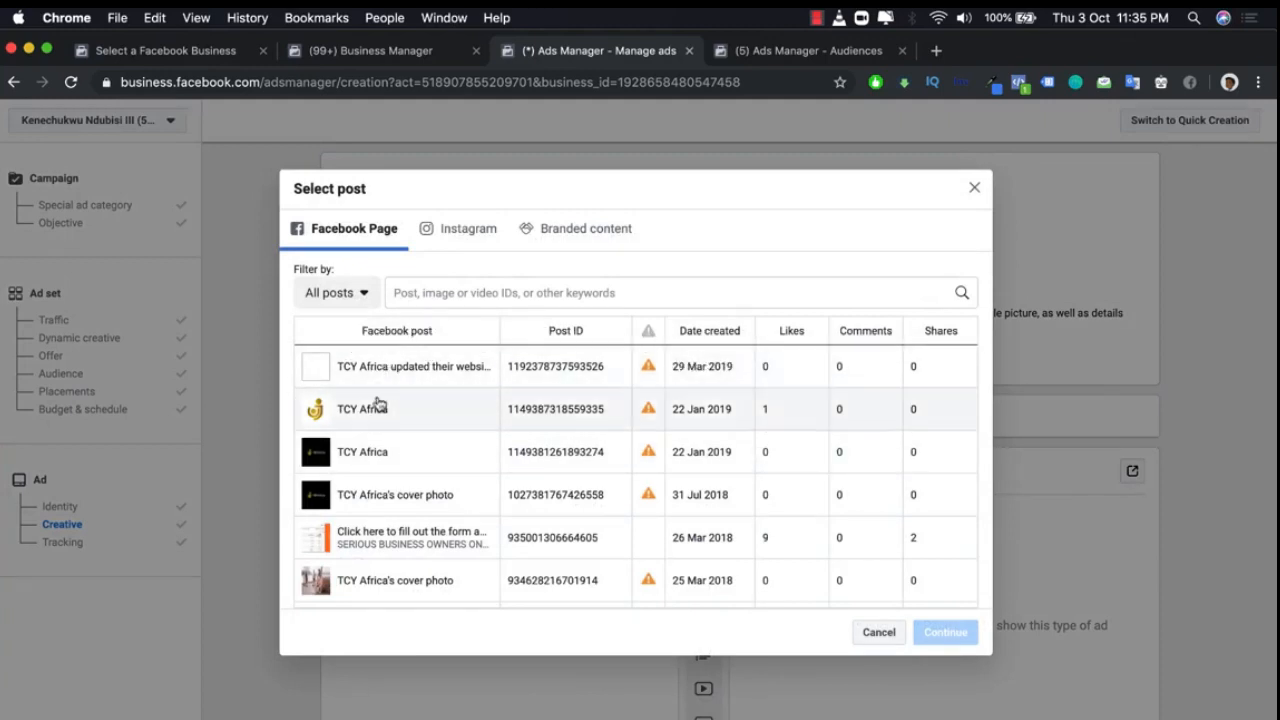
click(446, 242)
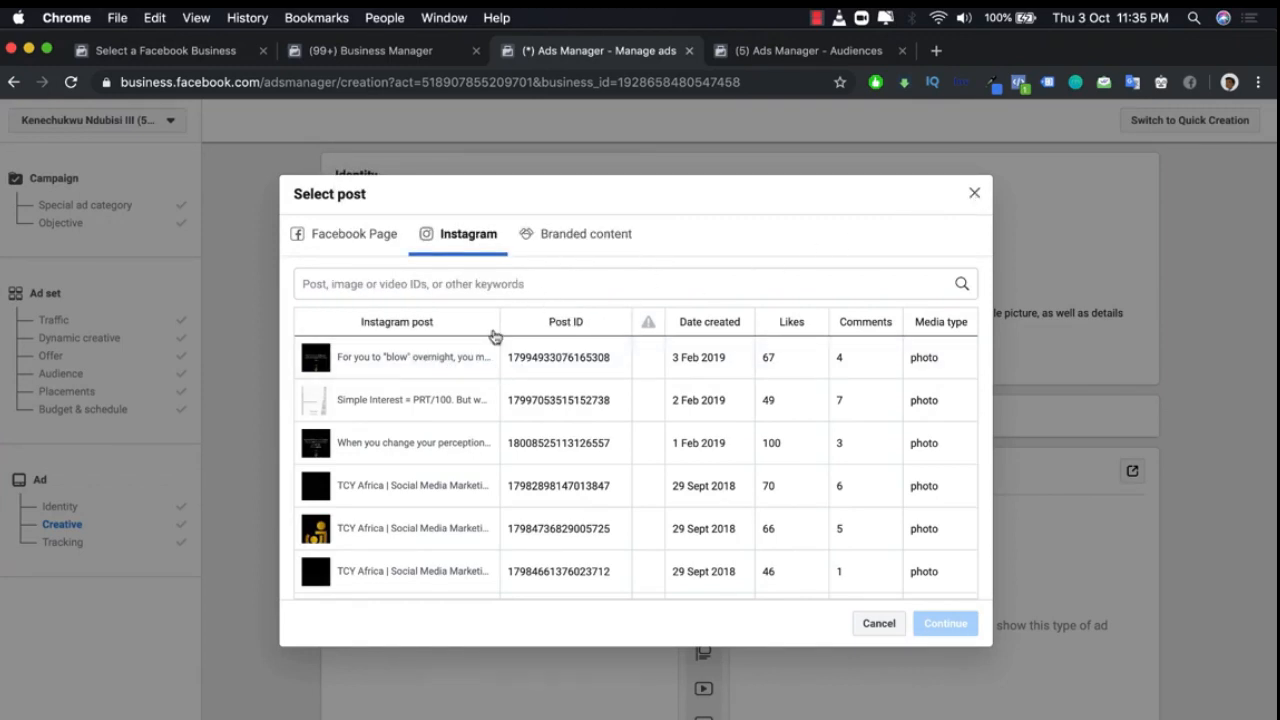
click(434, 366)
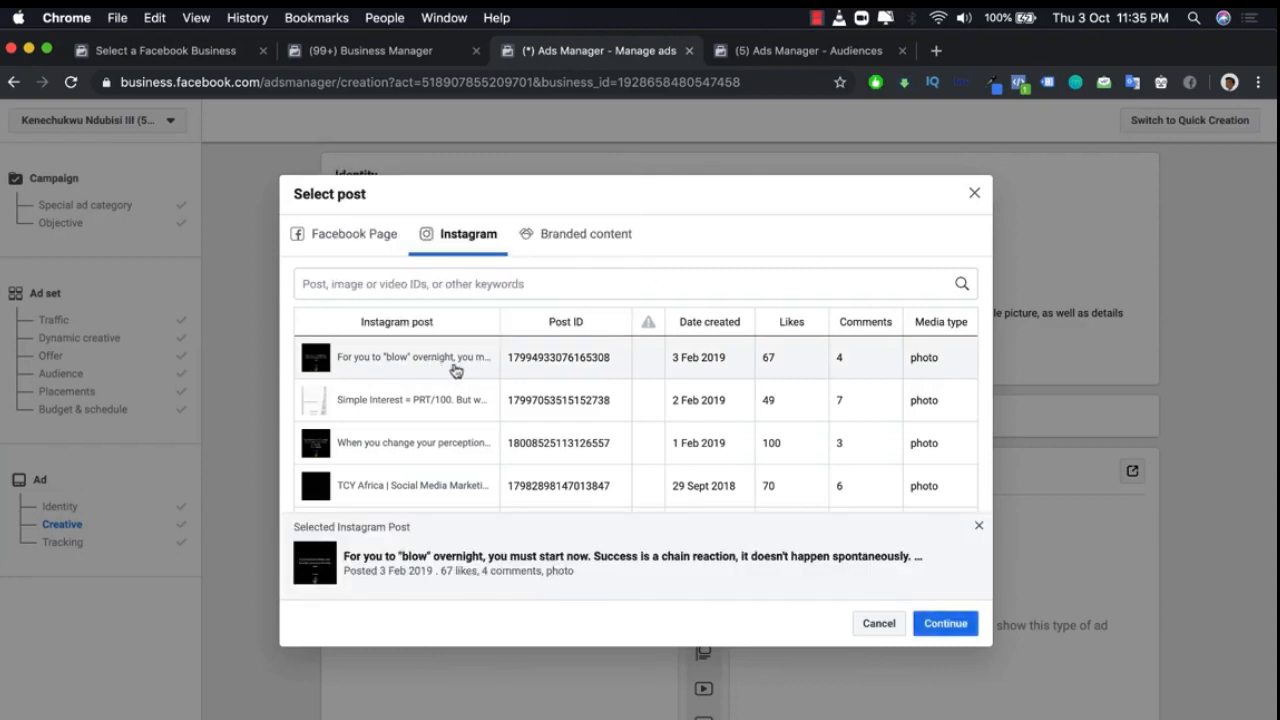
click(926, 624)
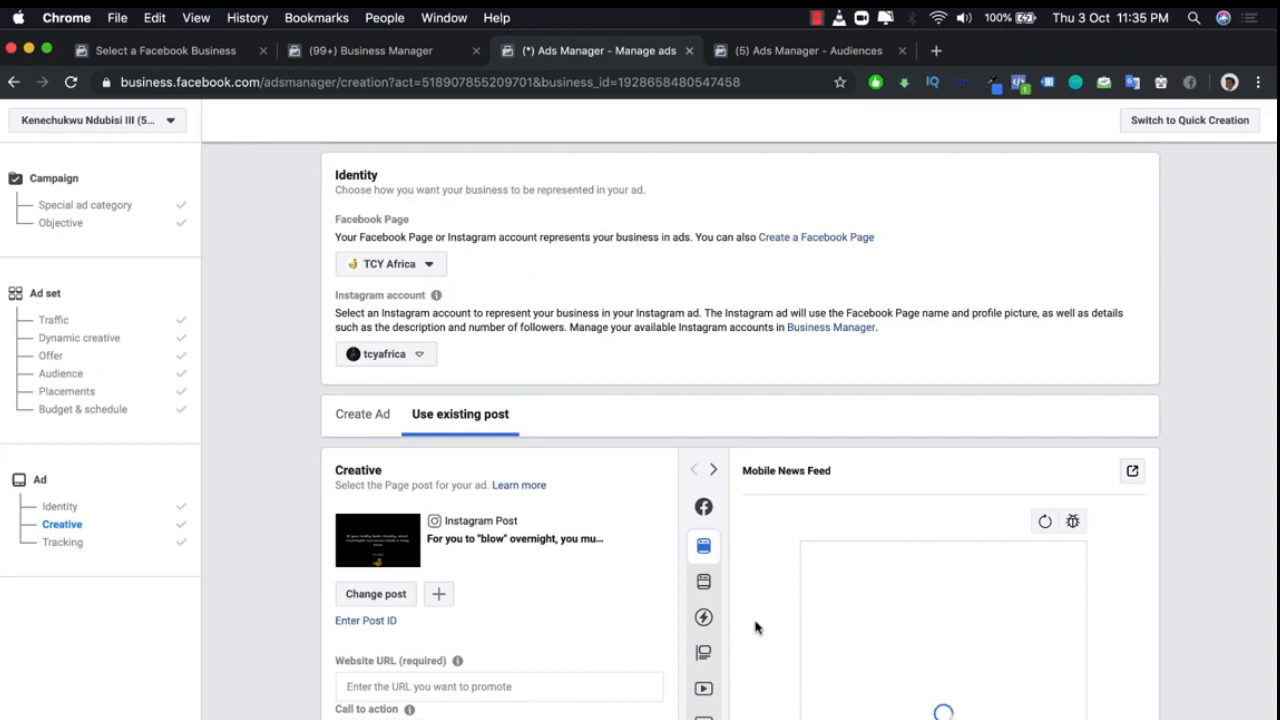
Preview the ad across its placements, from Mobile and Desktop News Feed through Instant Articles, right column, video feeds and Marketplace to Facebook stories
scroll(756, 627, down, 3)
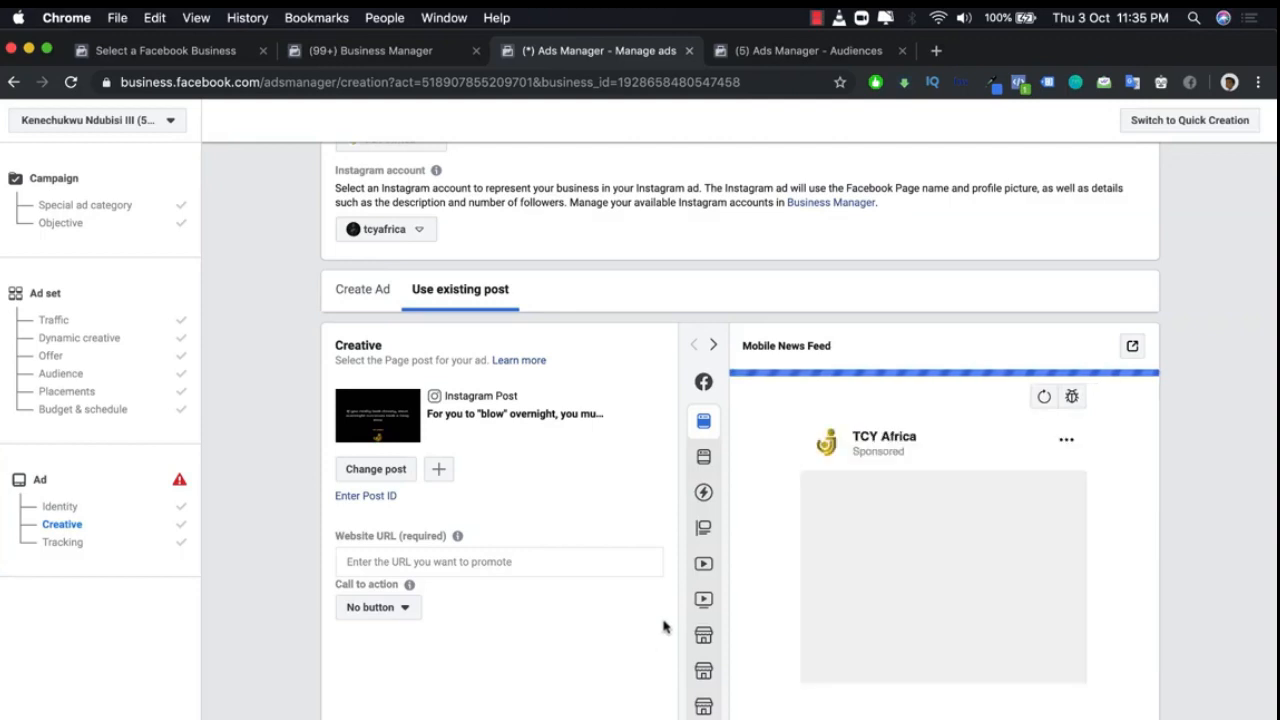
scroll(663, 625, down, 2)
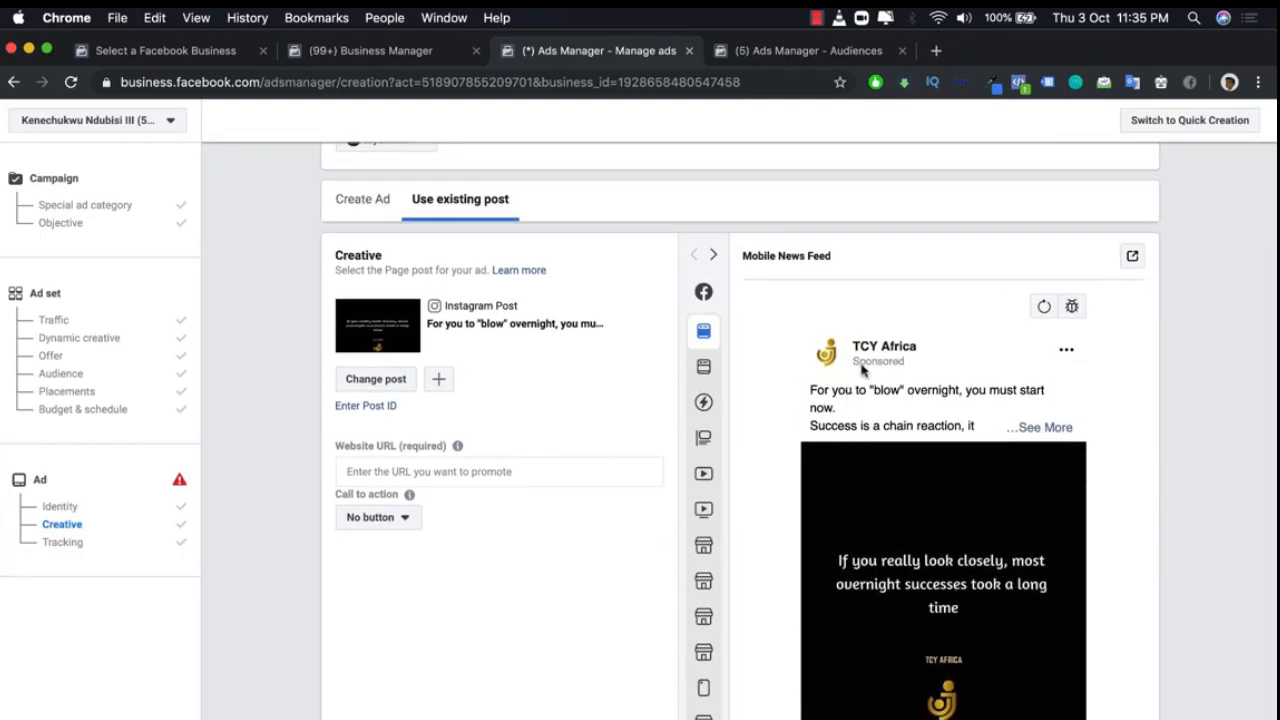
mouse_move(704, 330)
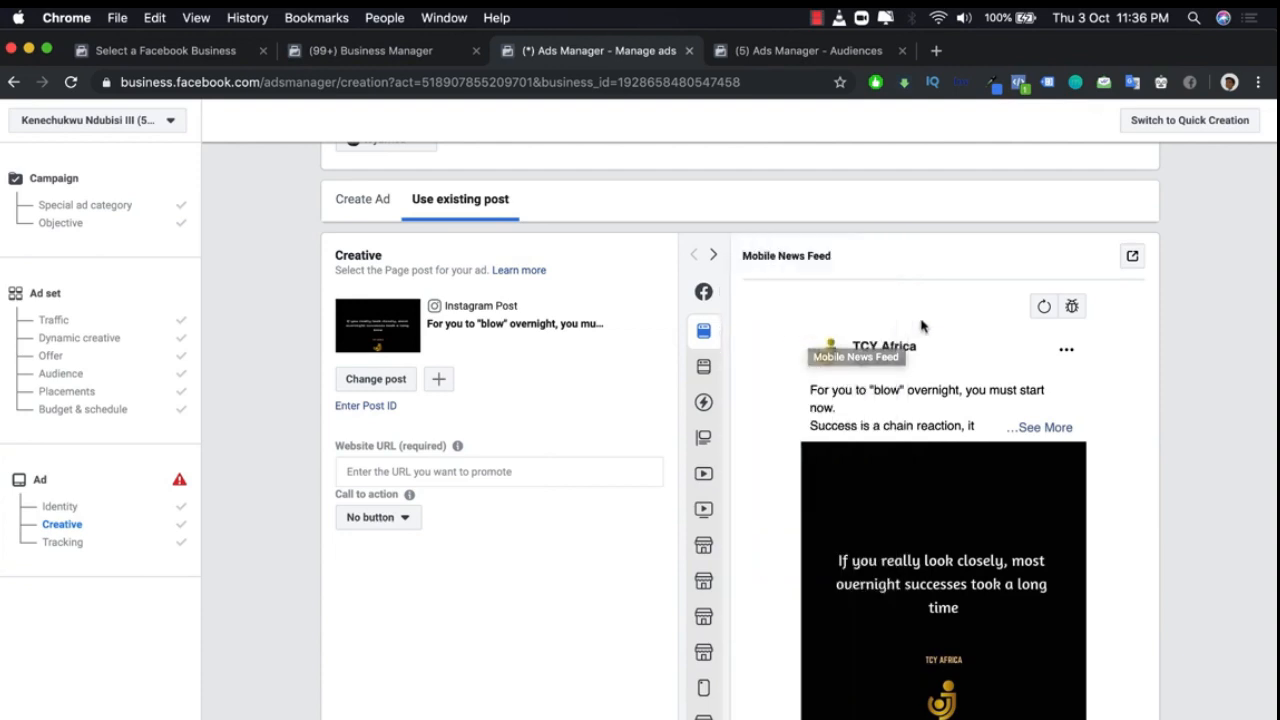
scroll(922, 326, down, 1)
scroll(922, 325, up, 1)
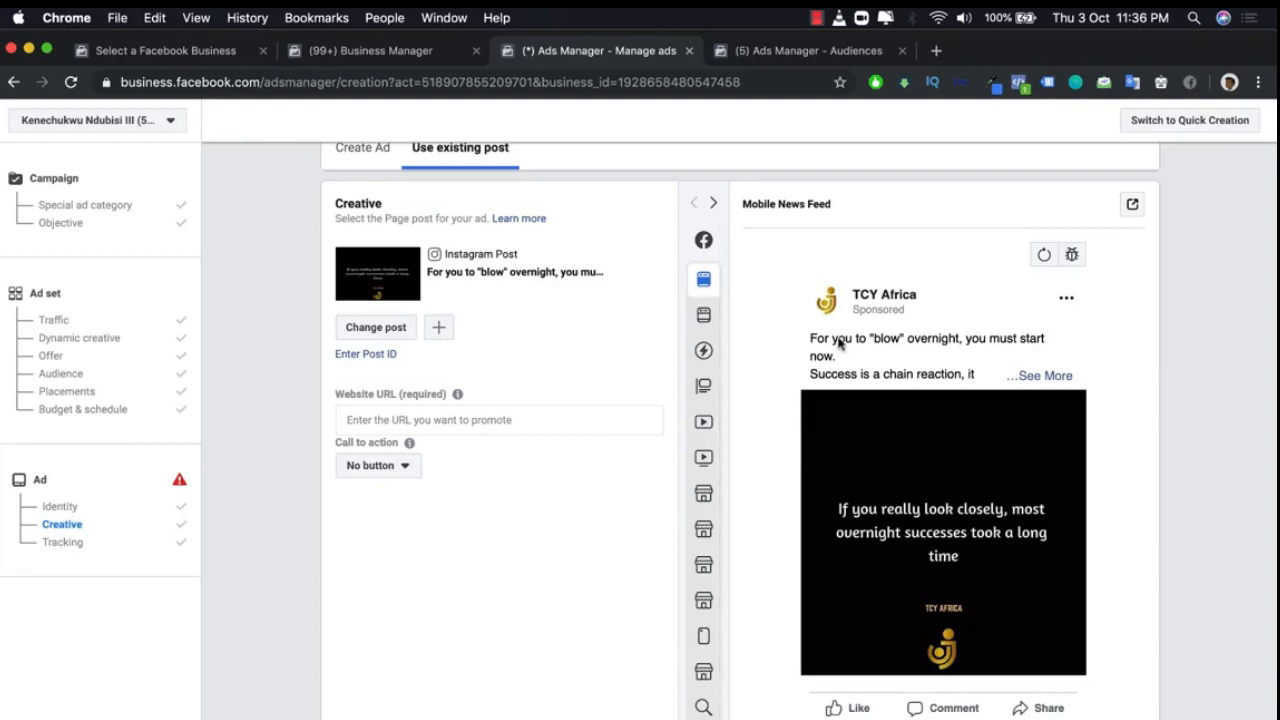
click(714, 204)
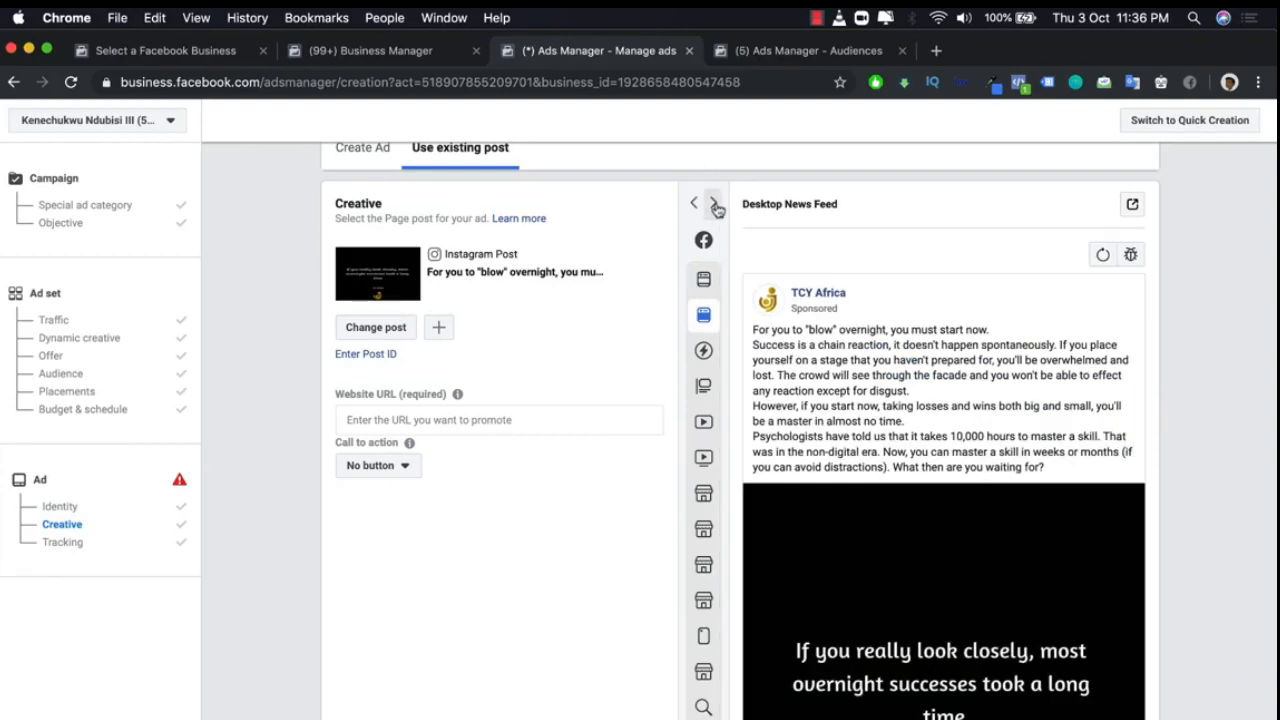
click(715, 204)
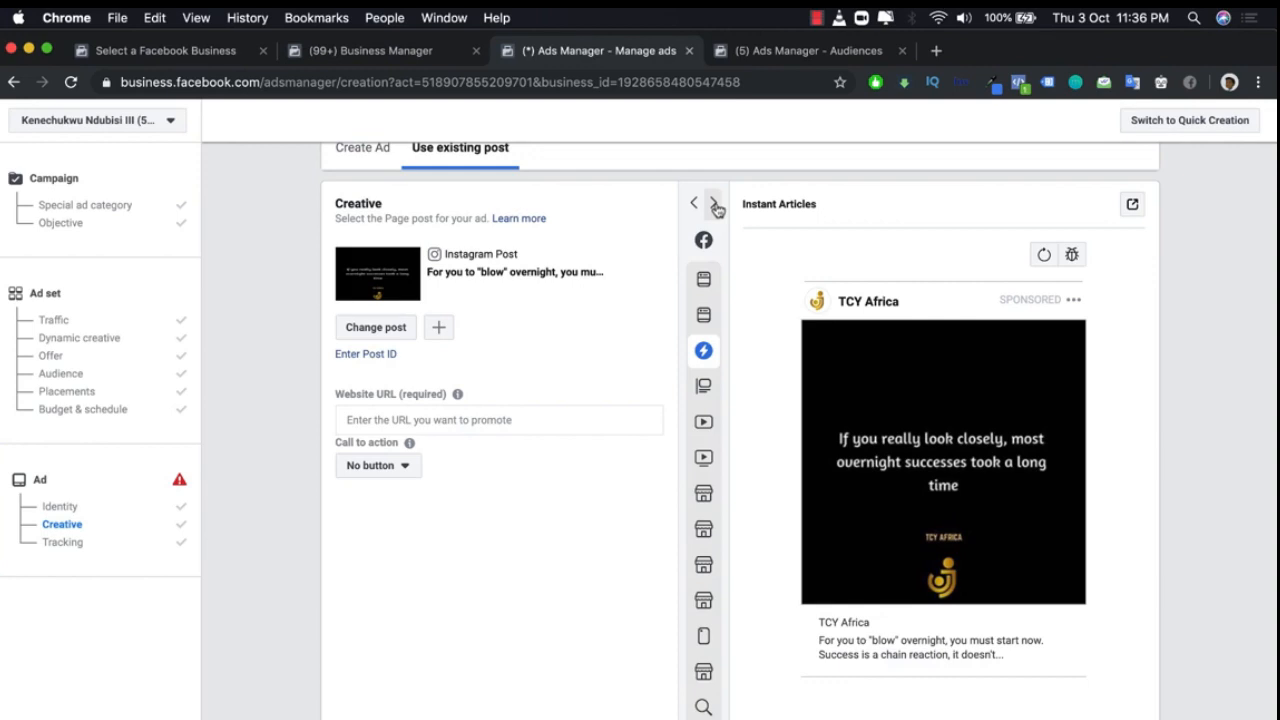
click(715, 204)
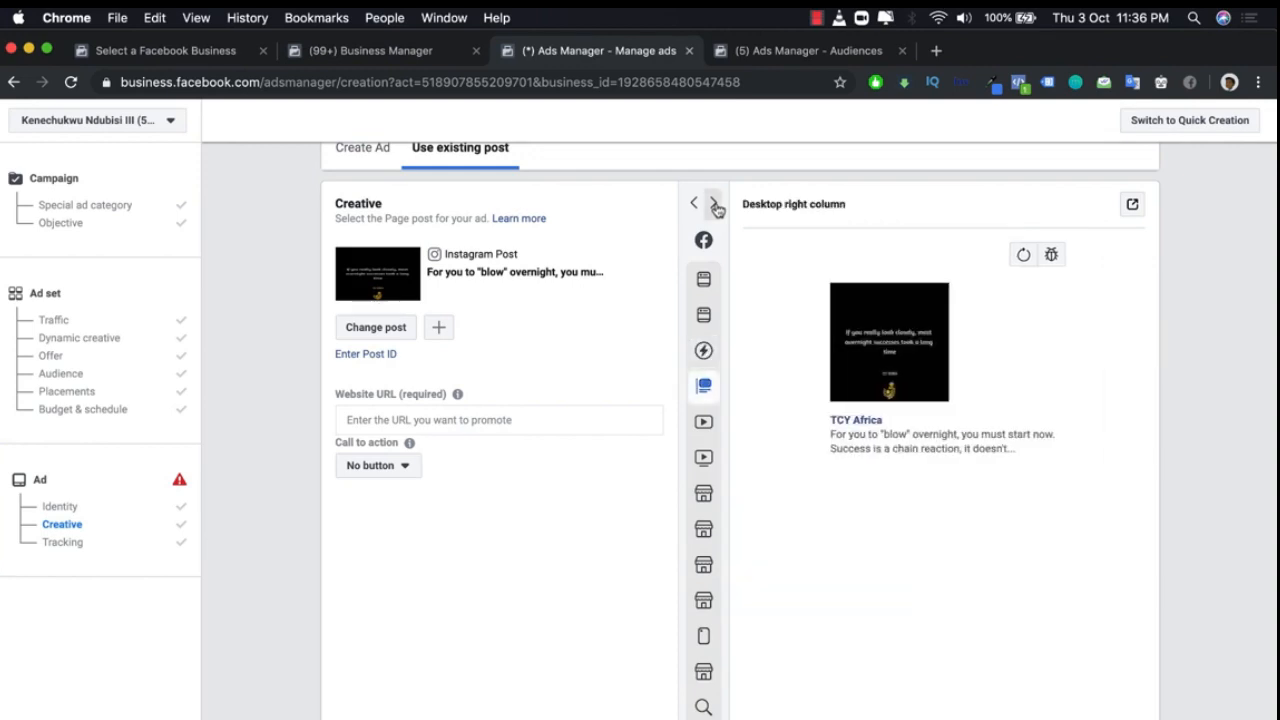
click(715, 204)
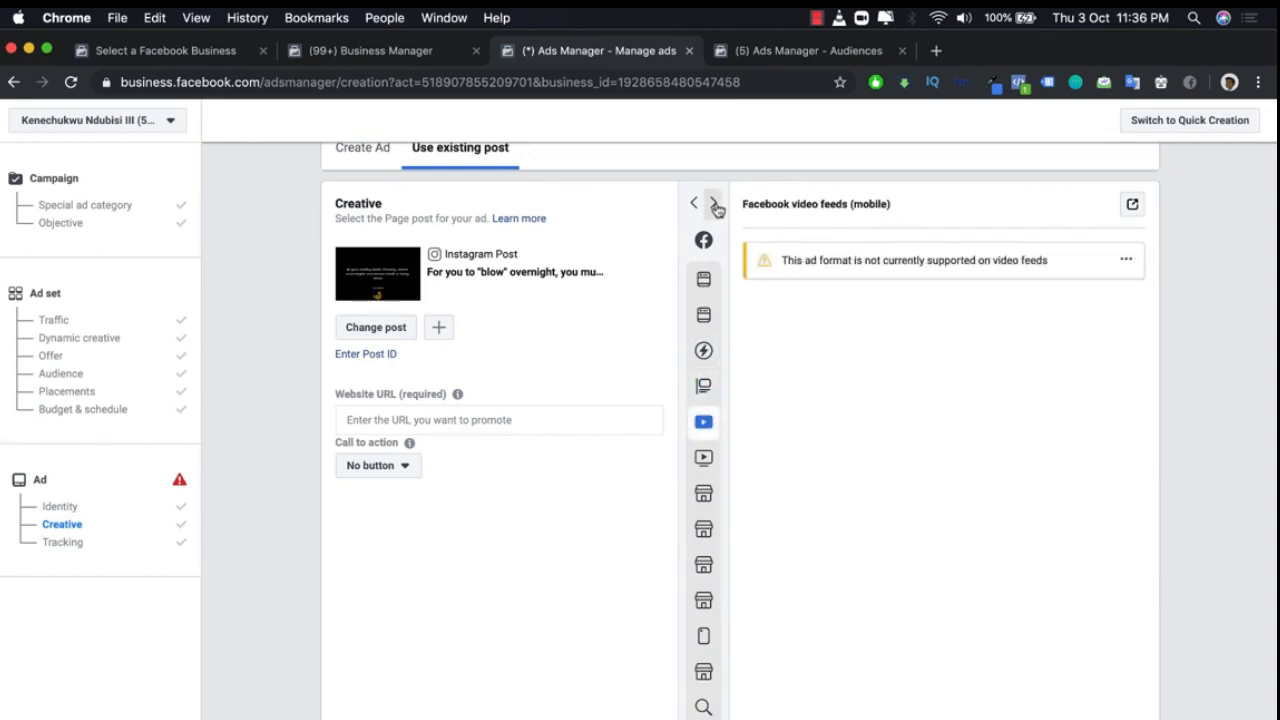
click(714, 205)
click(716, 204)
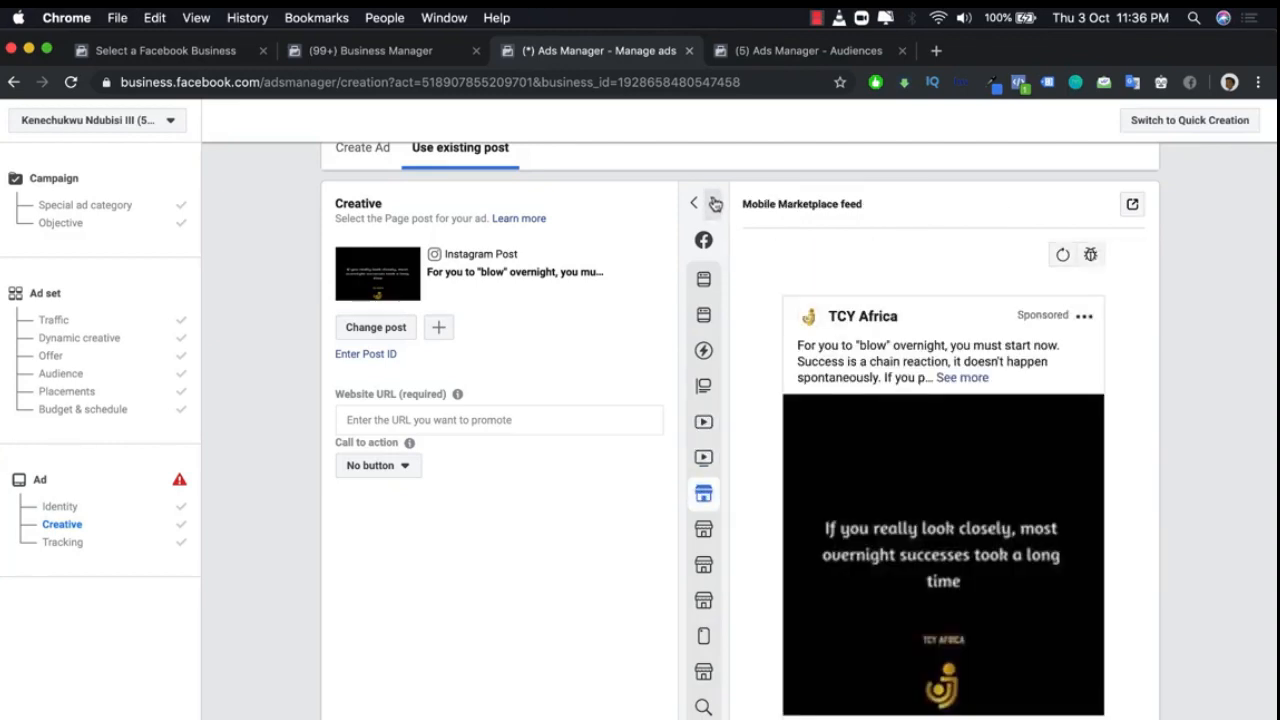
click(715, 204)
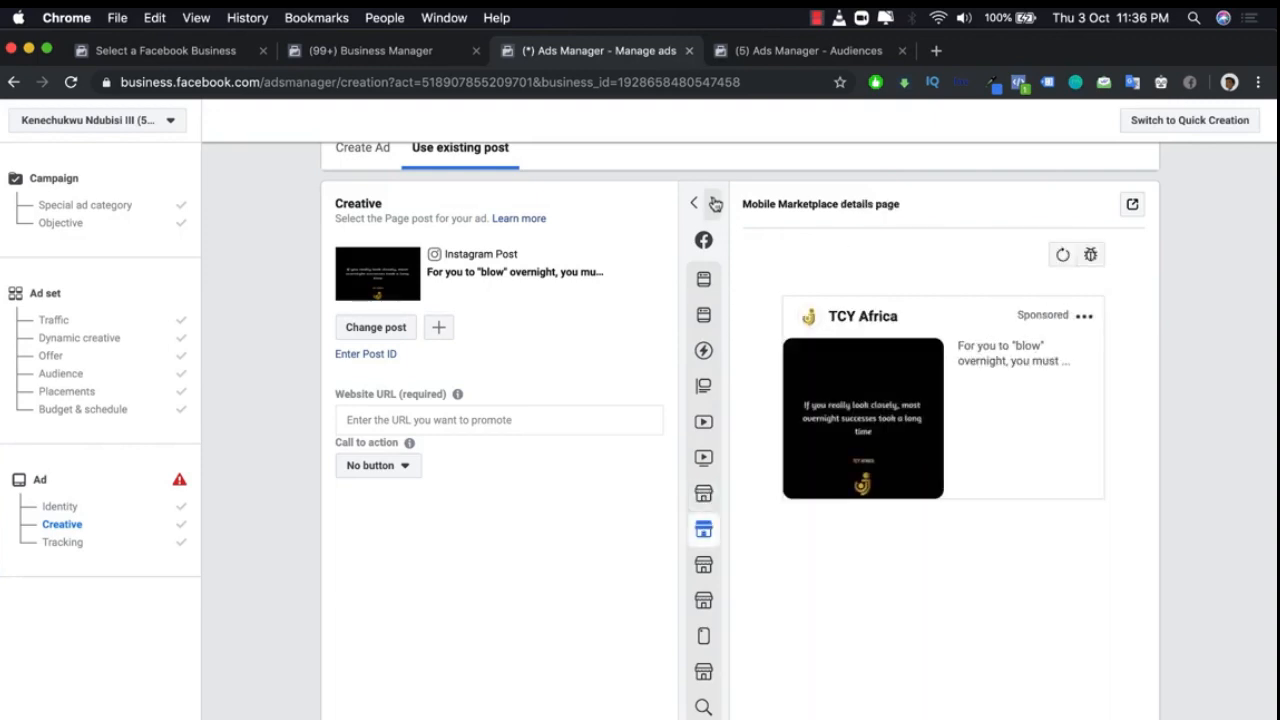
click(715, 204)
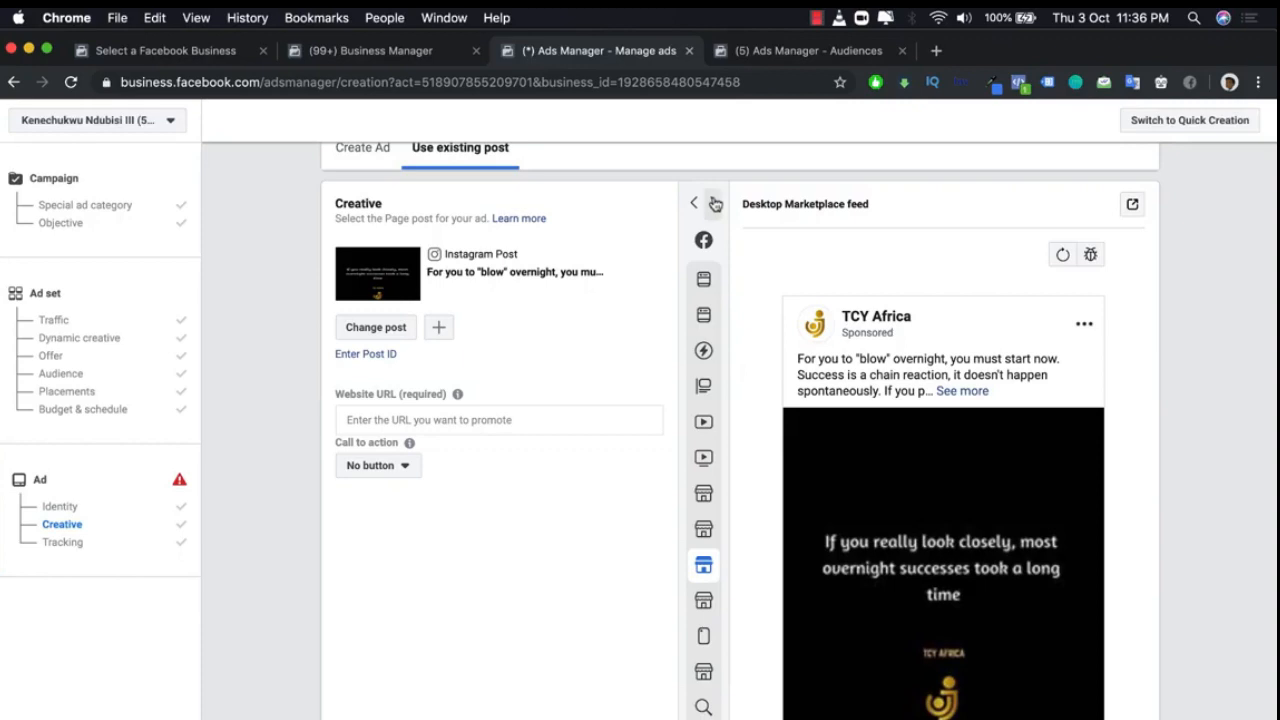
click(715, 204)
click(715, 204)
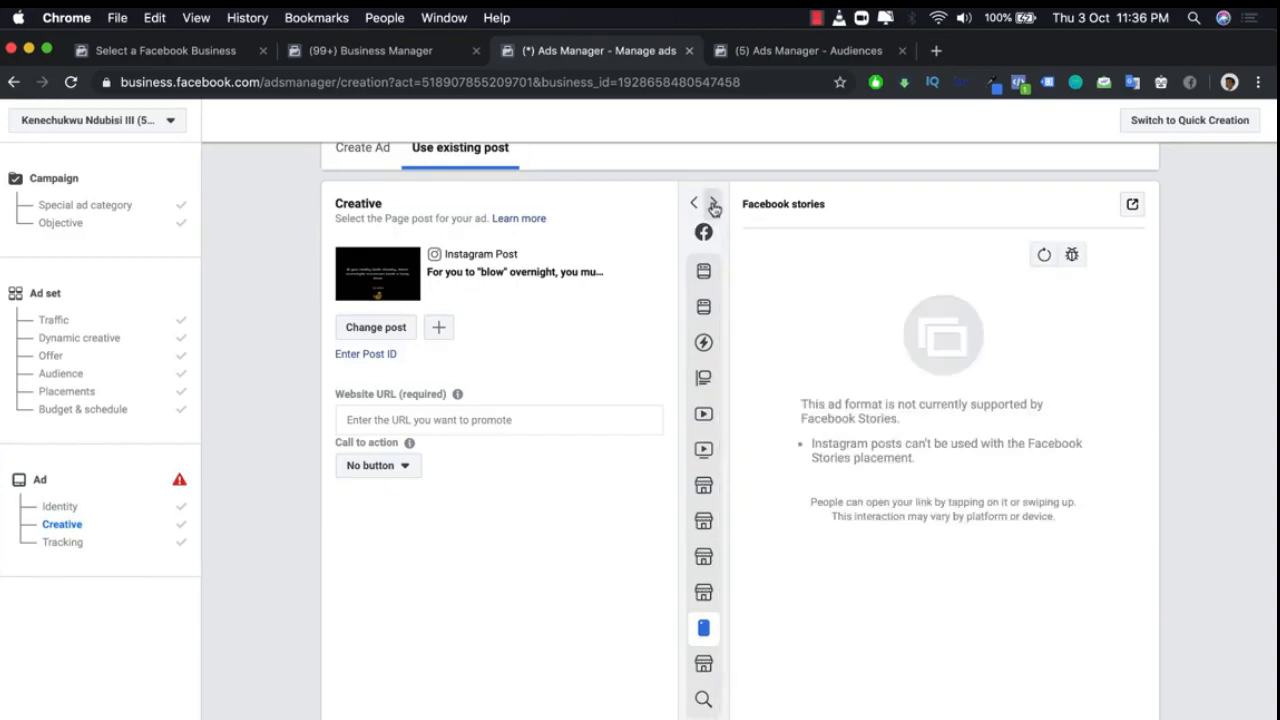
Preview the ad in the Marketplace search results, Instagram feed, Instagram stories, Audience Network interstitial and medium rectangle placements
click(715, 204)
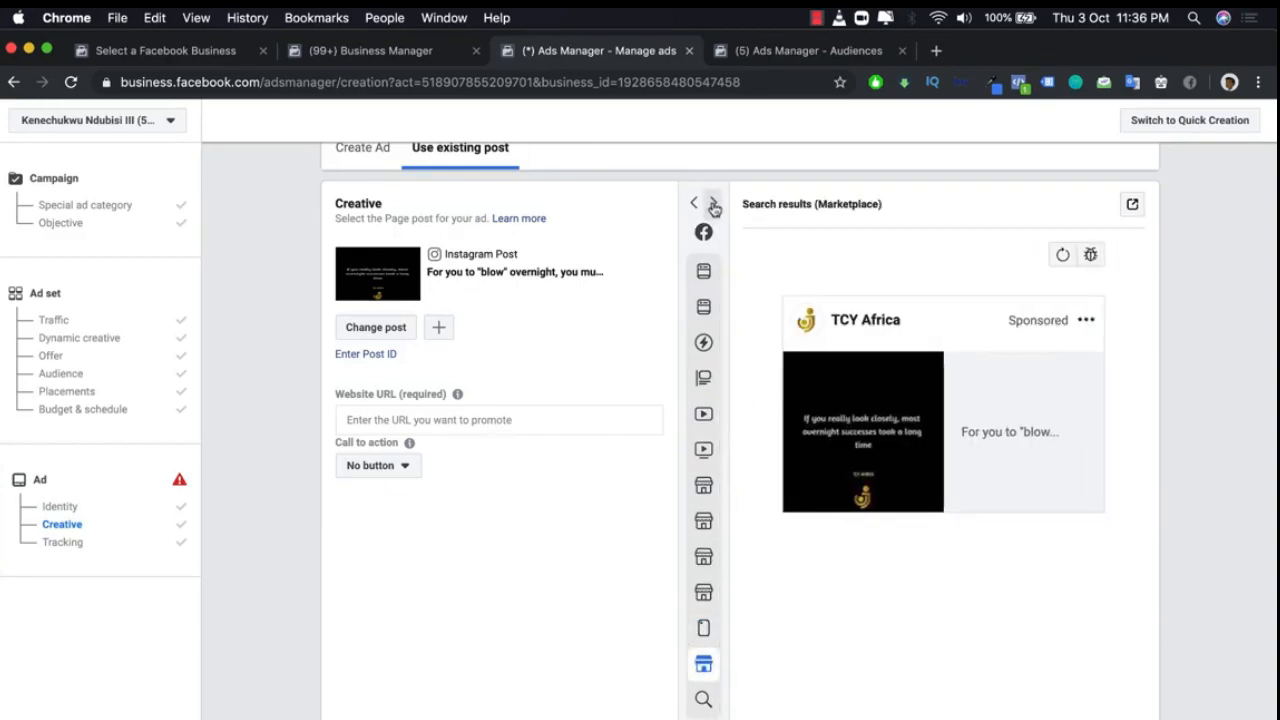
click(697, 204)
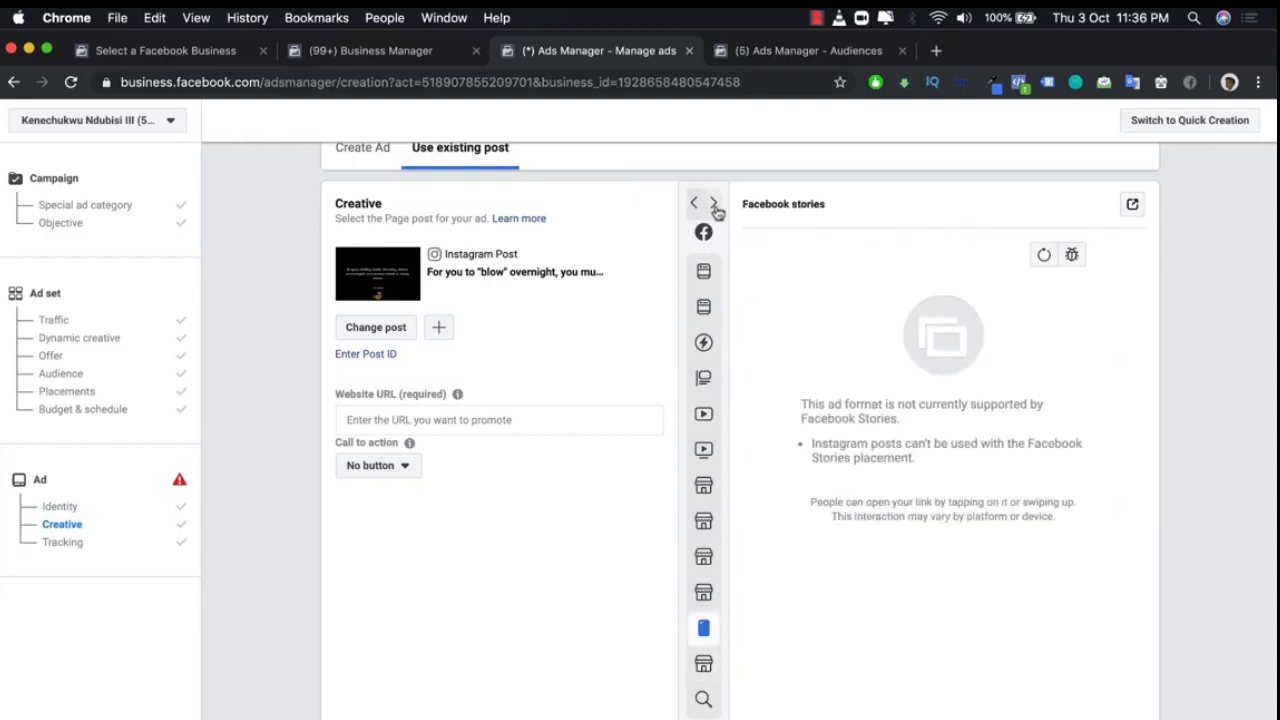
click(715, 205)
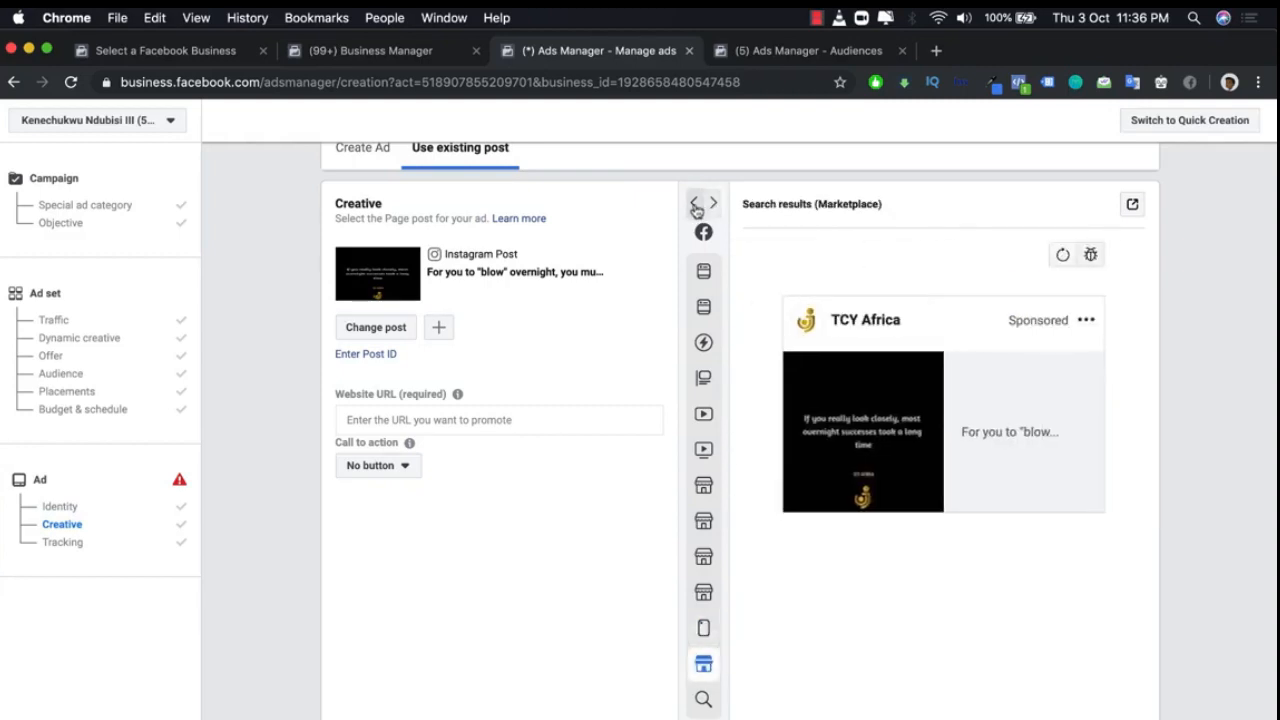
click(699, 205)
click(713, 204)
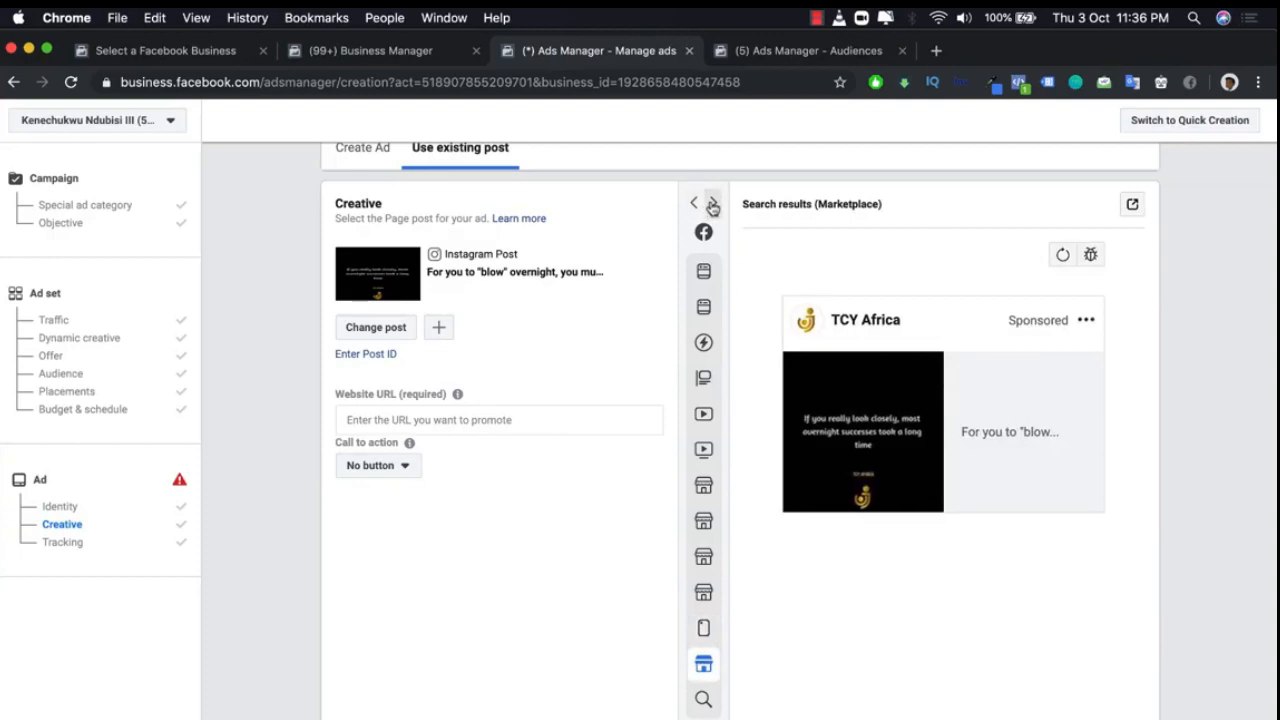
click(713, 205)
click(713, 205)
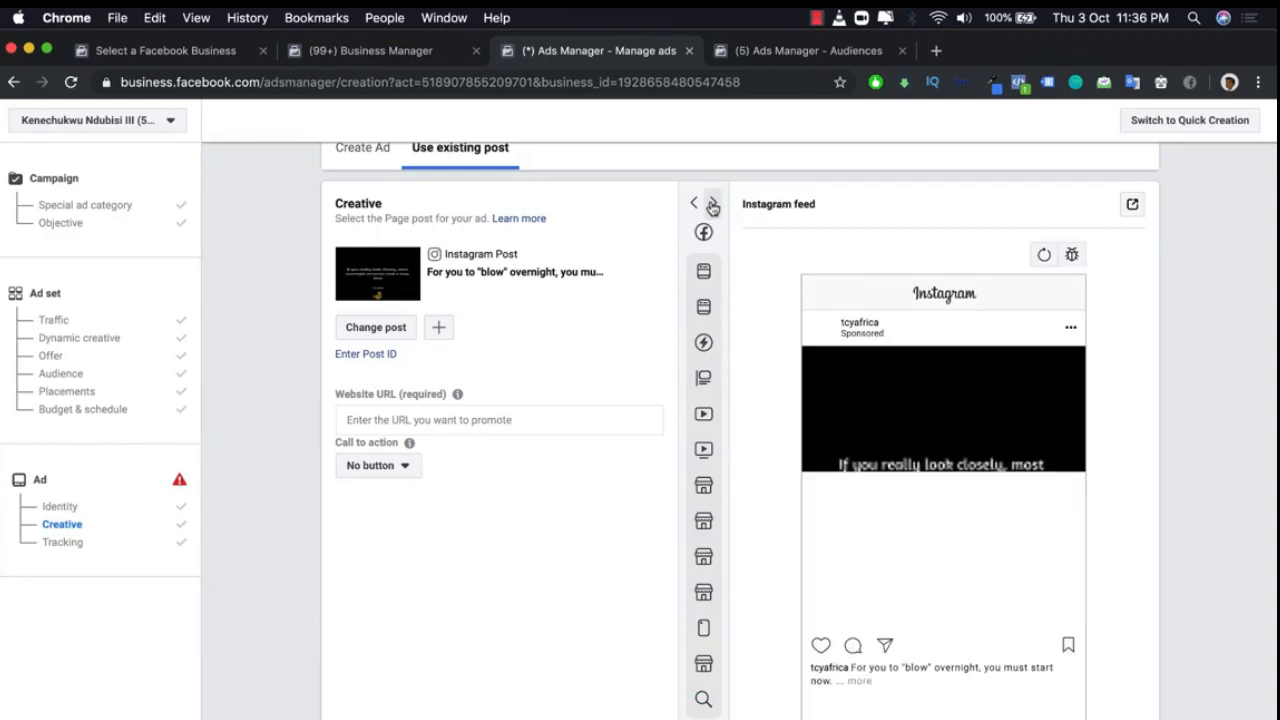
click(713, 205)
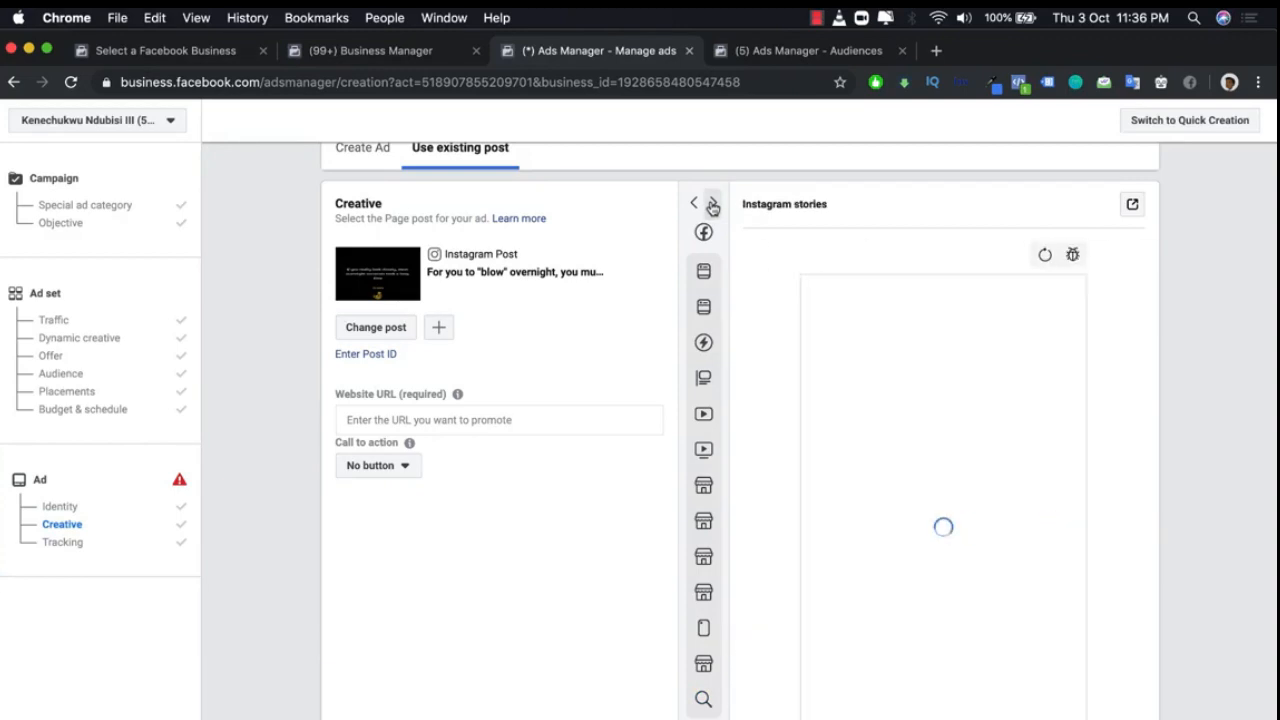
click(713, 205)
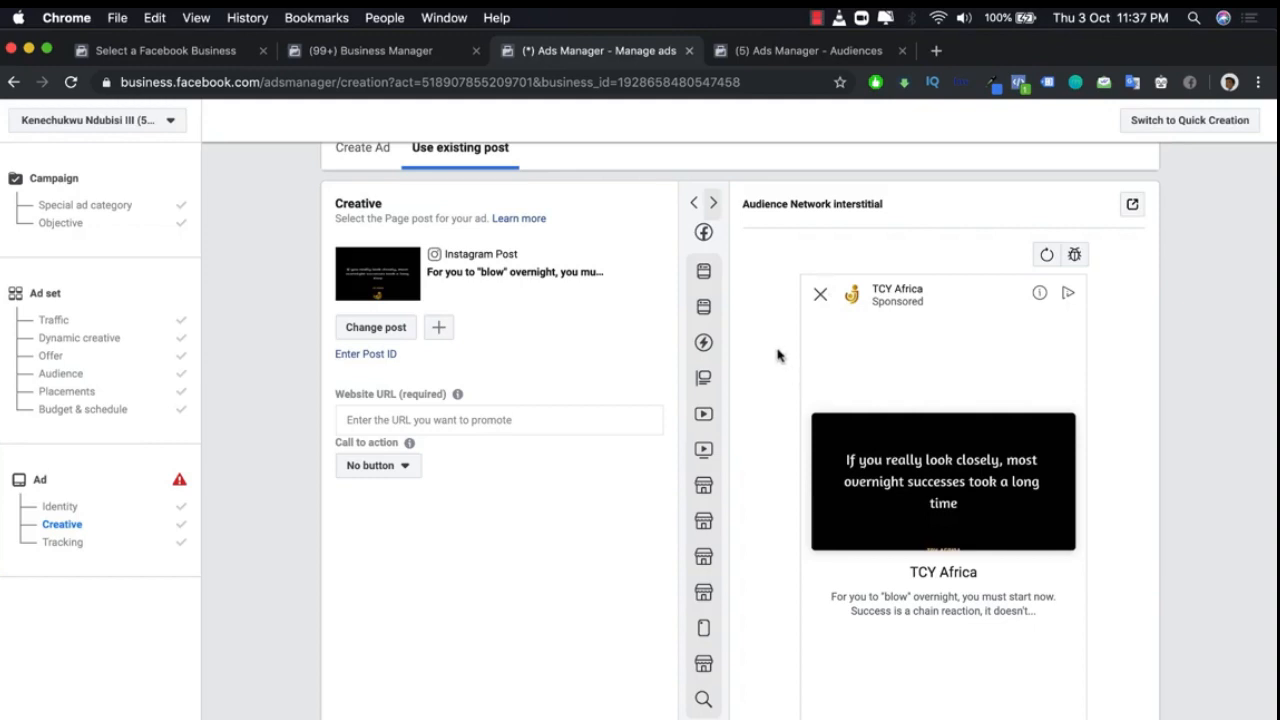
scroll(779, 355, down, 2)
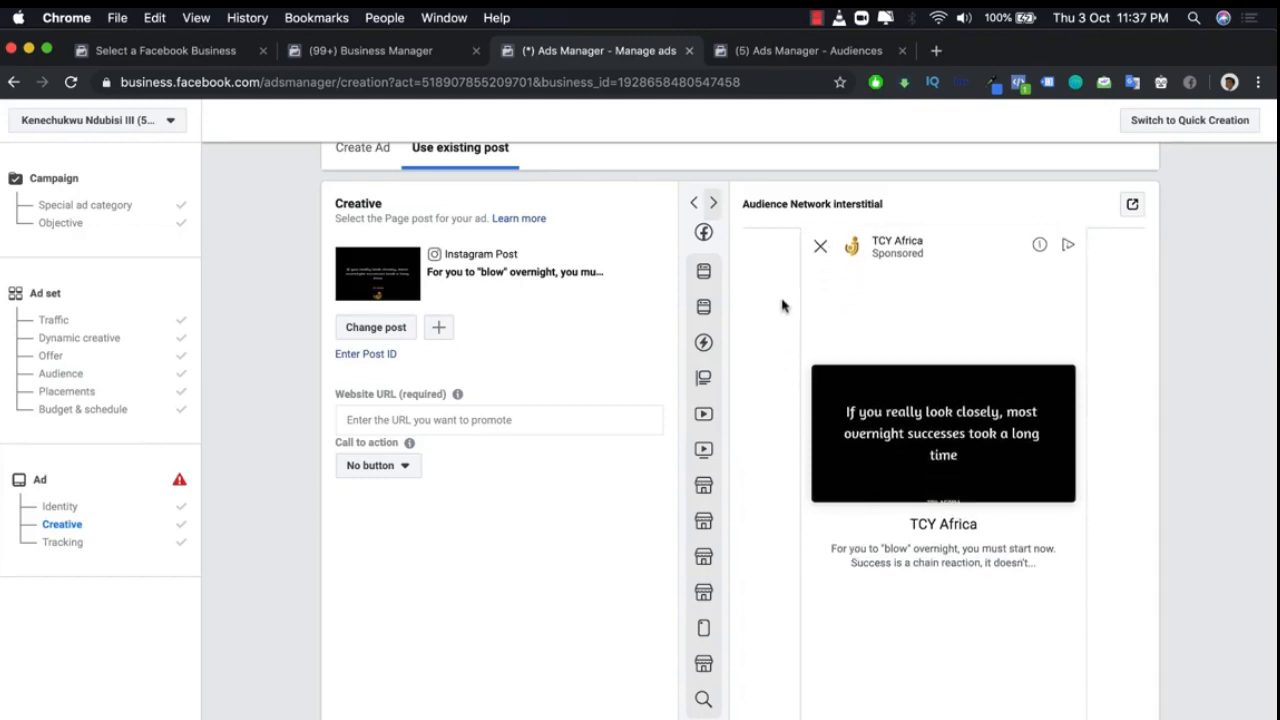
click(713, 204)
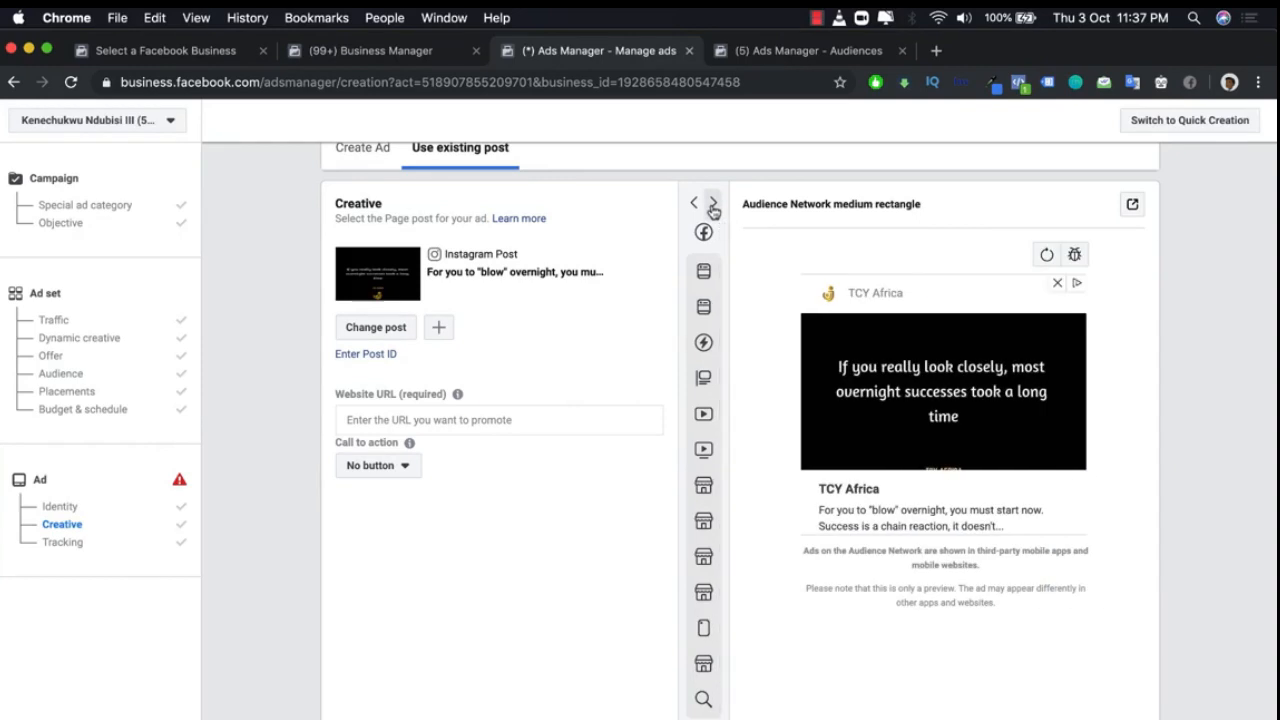
Return the ad preview to the Facebook Mobile News Feed placement
mouse_move(704, 236)
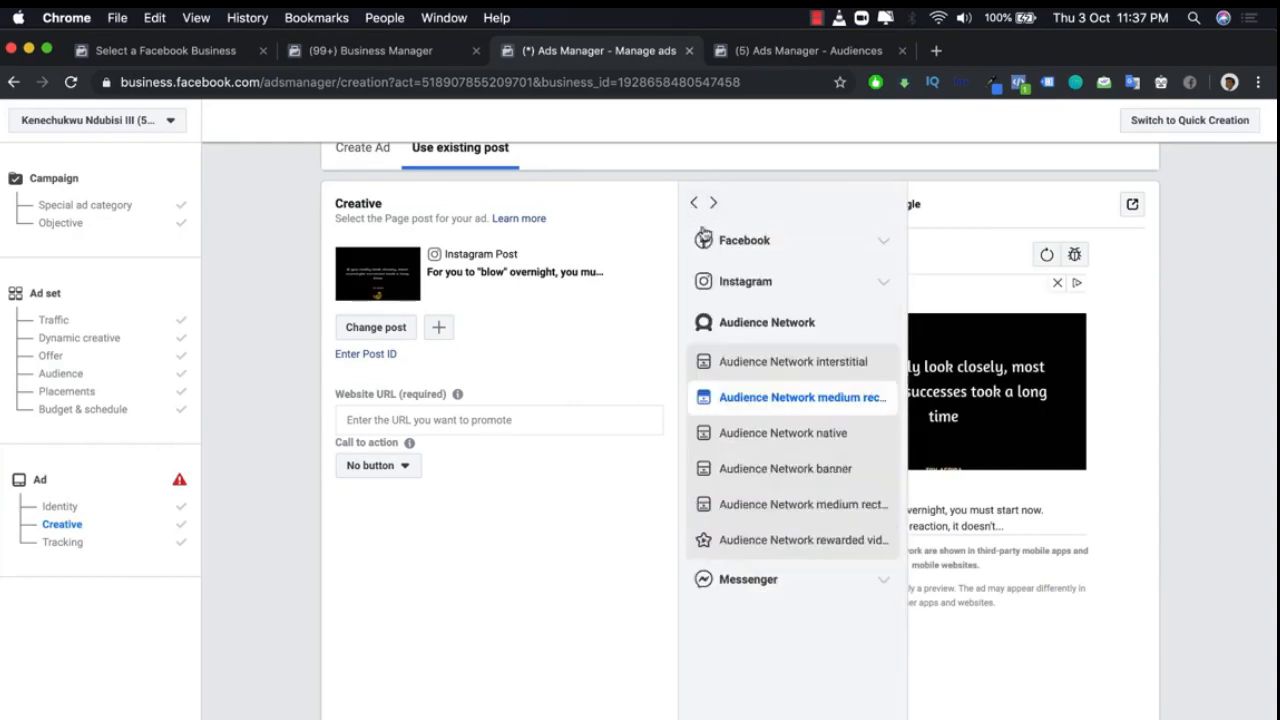
click(708, 248)
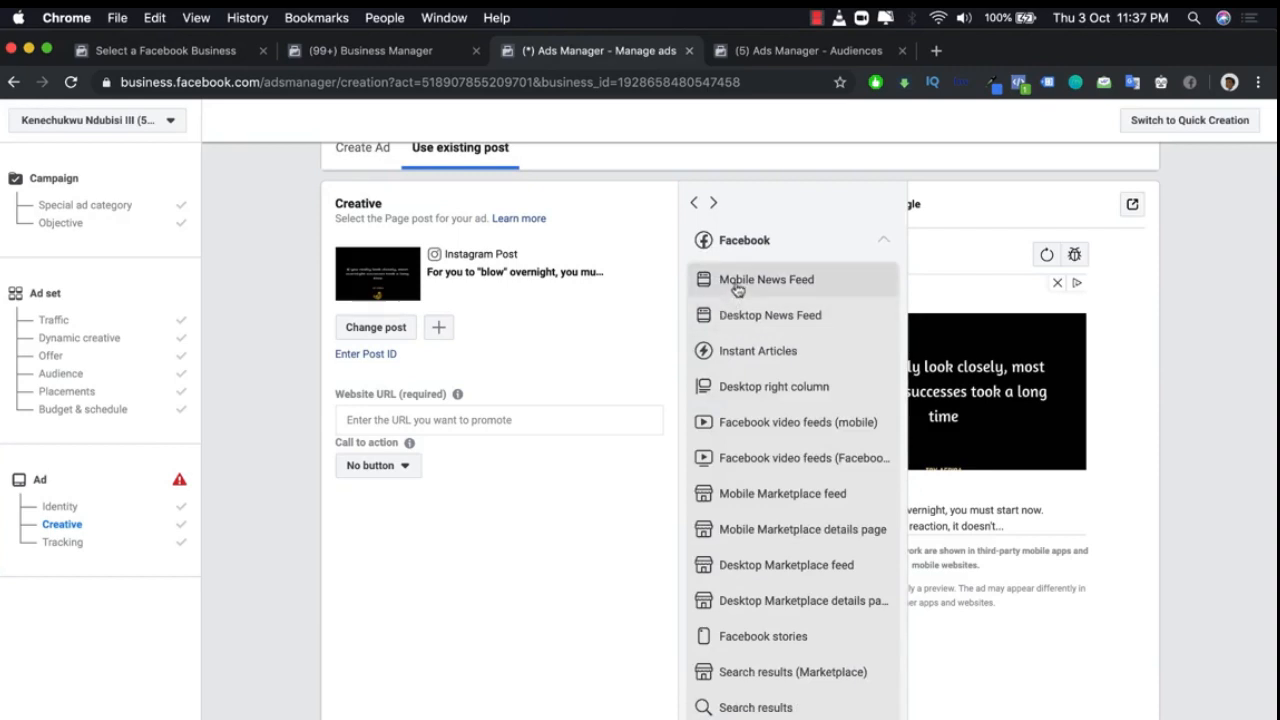
click(711, 280)
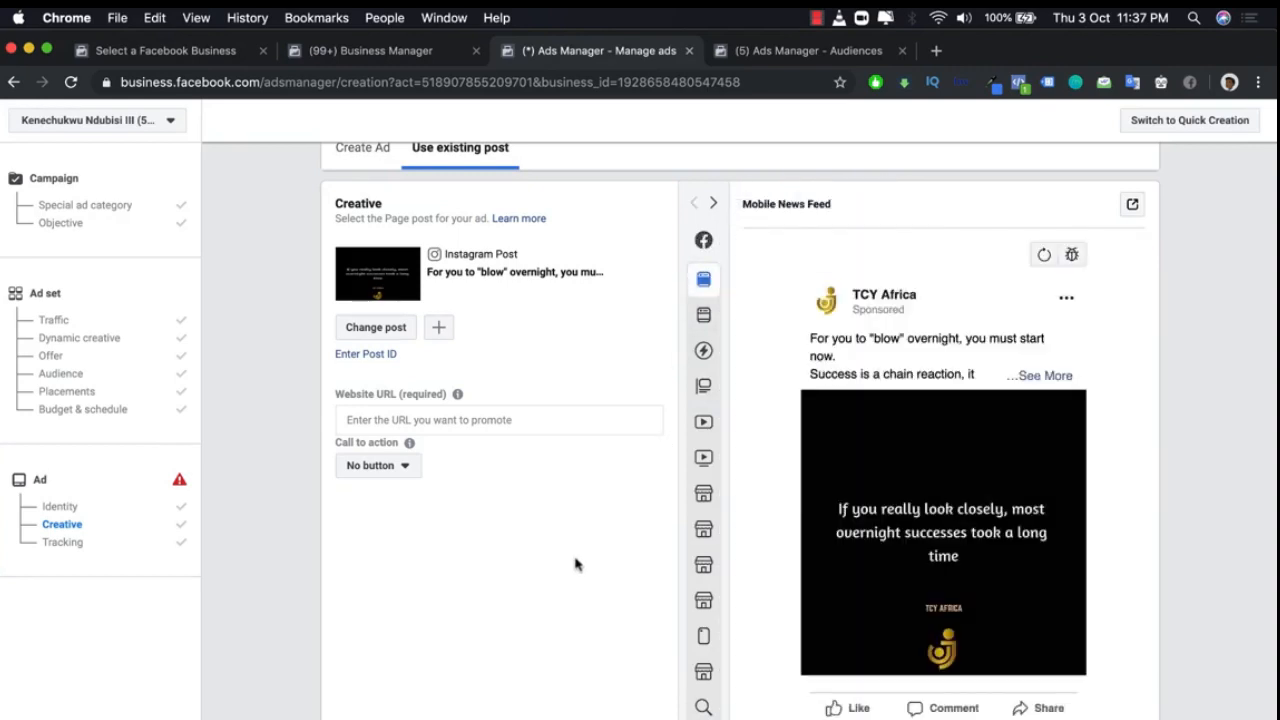
Enter the instagram.com profile address as the ad's website URL and set the call to action to Learn More
click(388, 421)
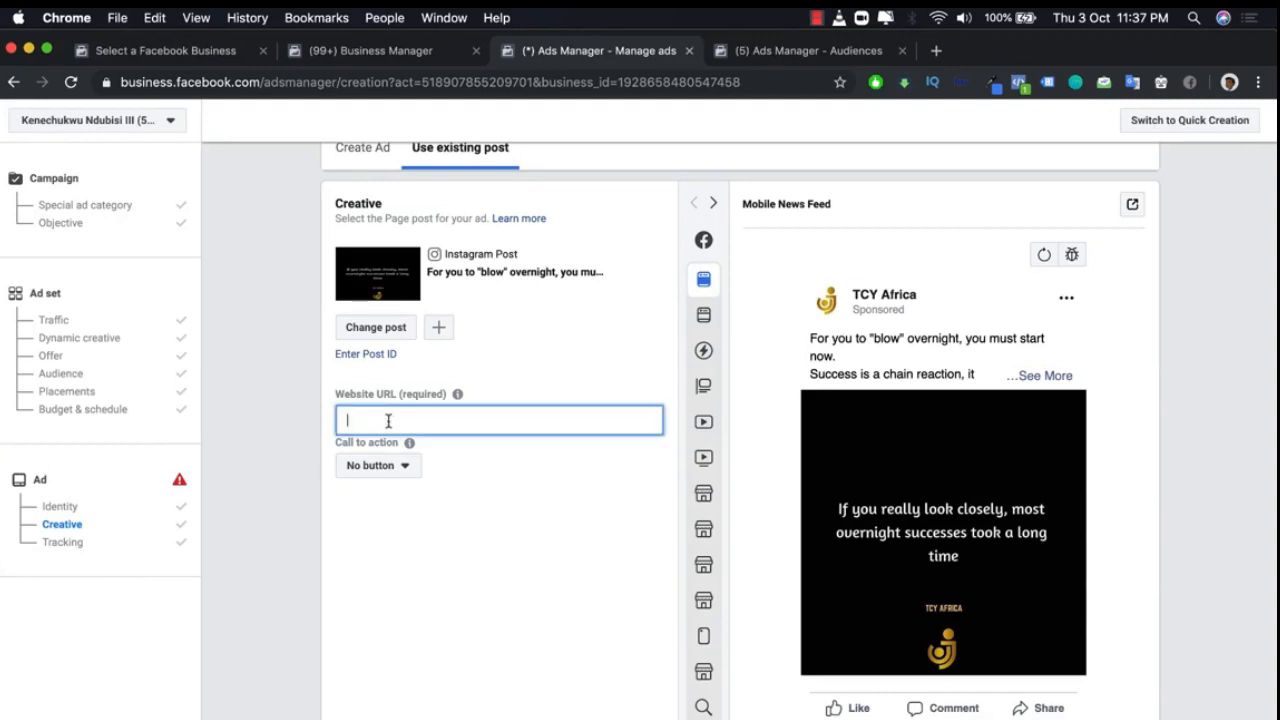
text(instagram.com)
key(BackSpace)
key(BackSpace)
key(BackSpace)
key(BackSpace)
key(BackSpace)
text(hekenndubisi)
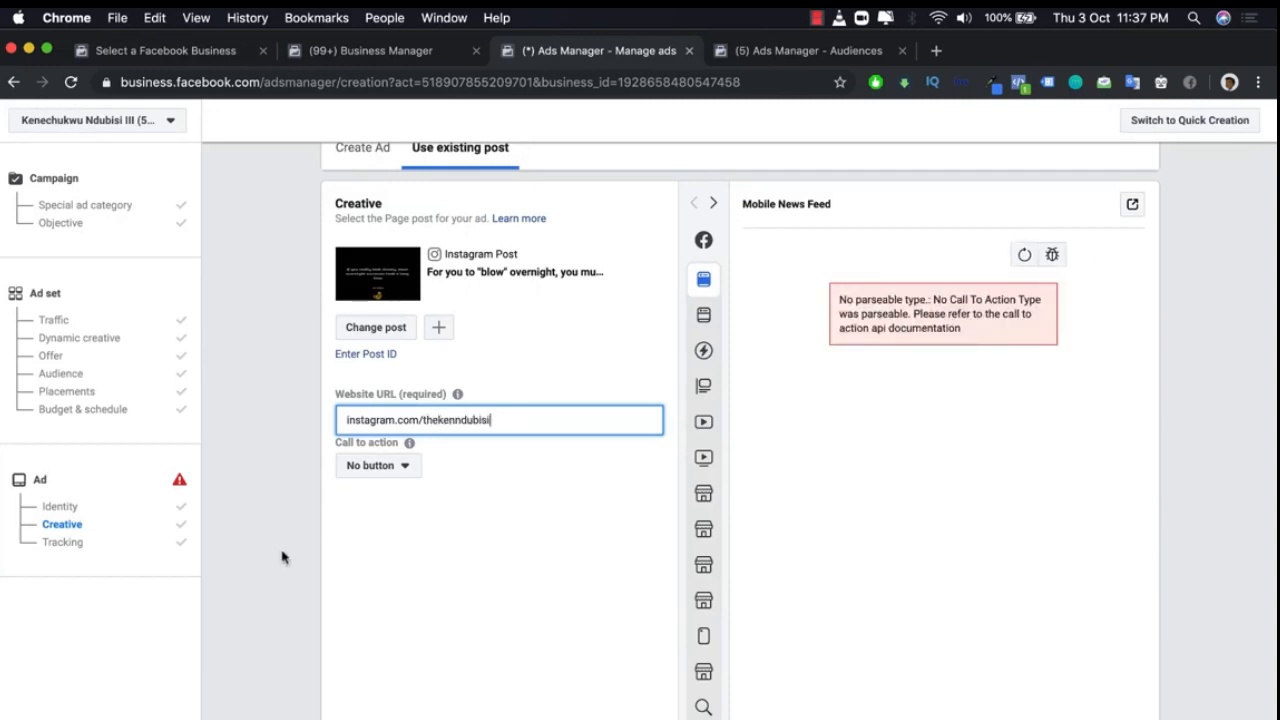
click(386, 466)
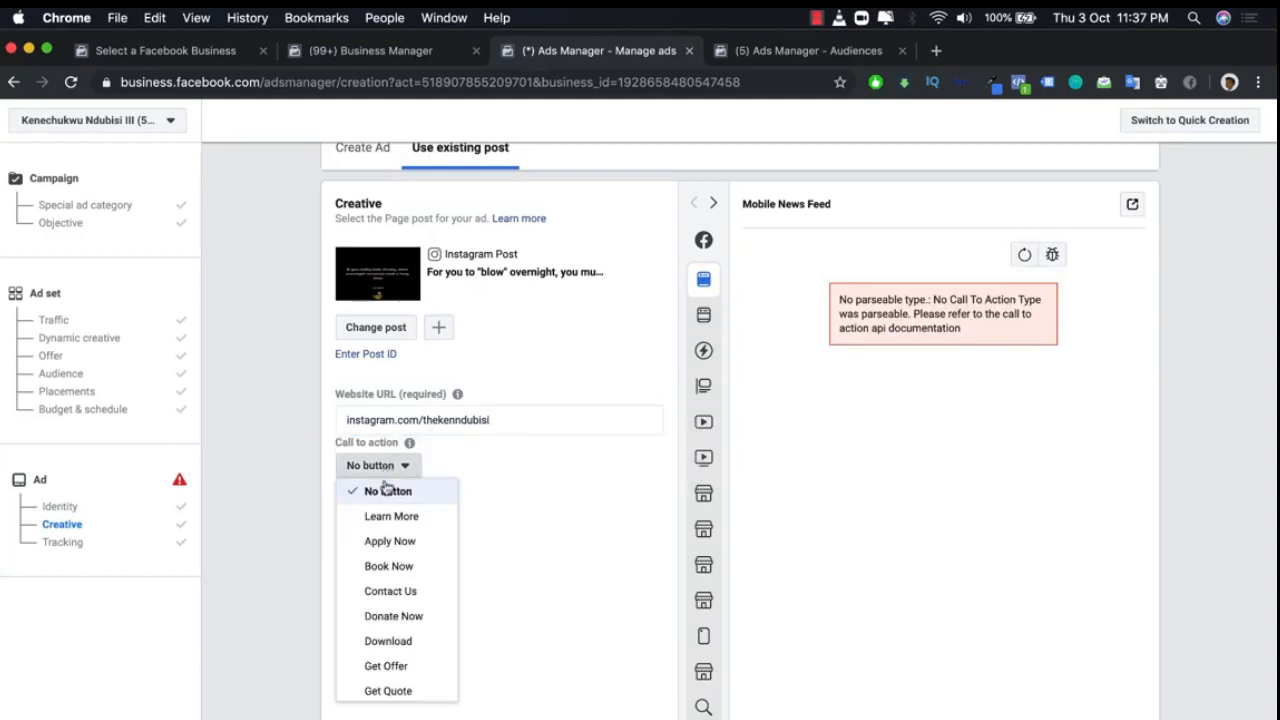
click(376, 518)
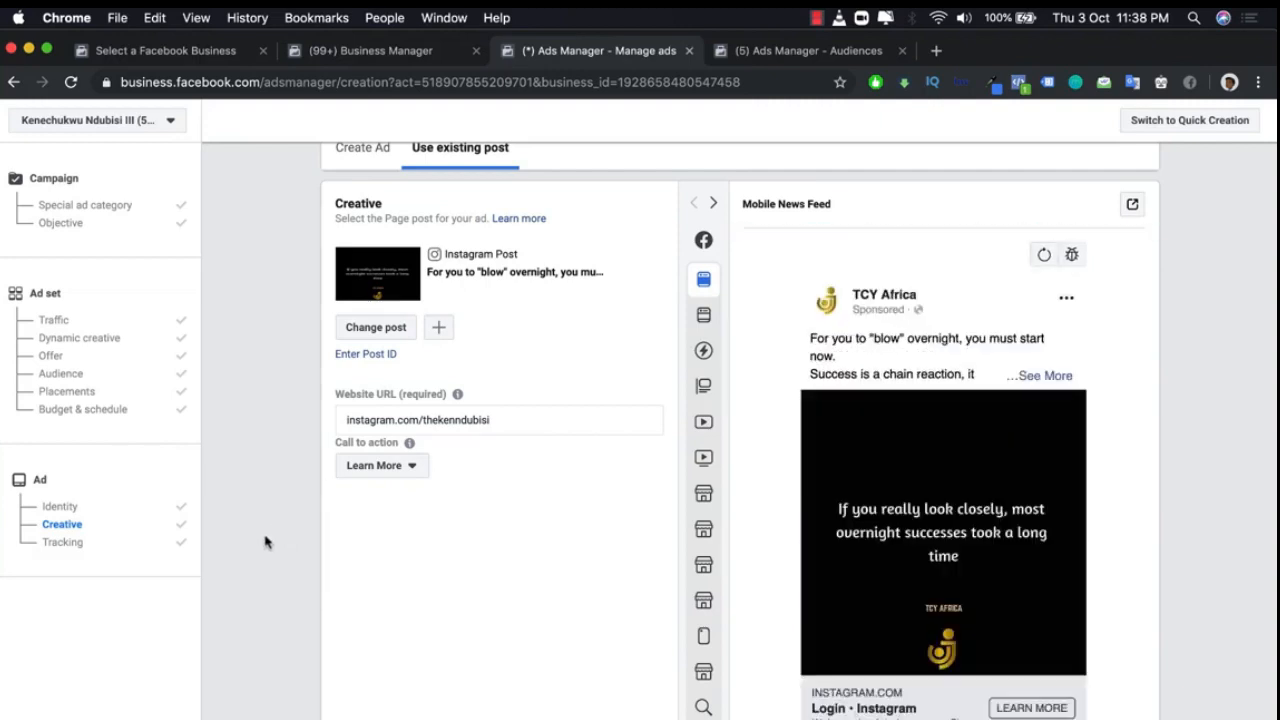
Preview the ad in Desktop News Feed, examining the post text, image, link card and Learn More button
mouse_move(676, 378)
click(701, 328)
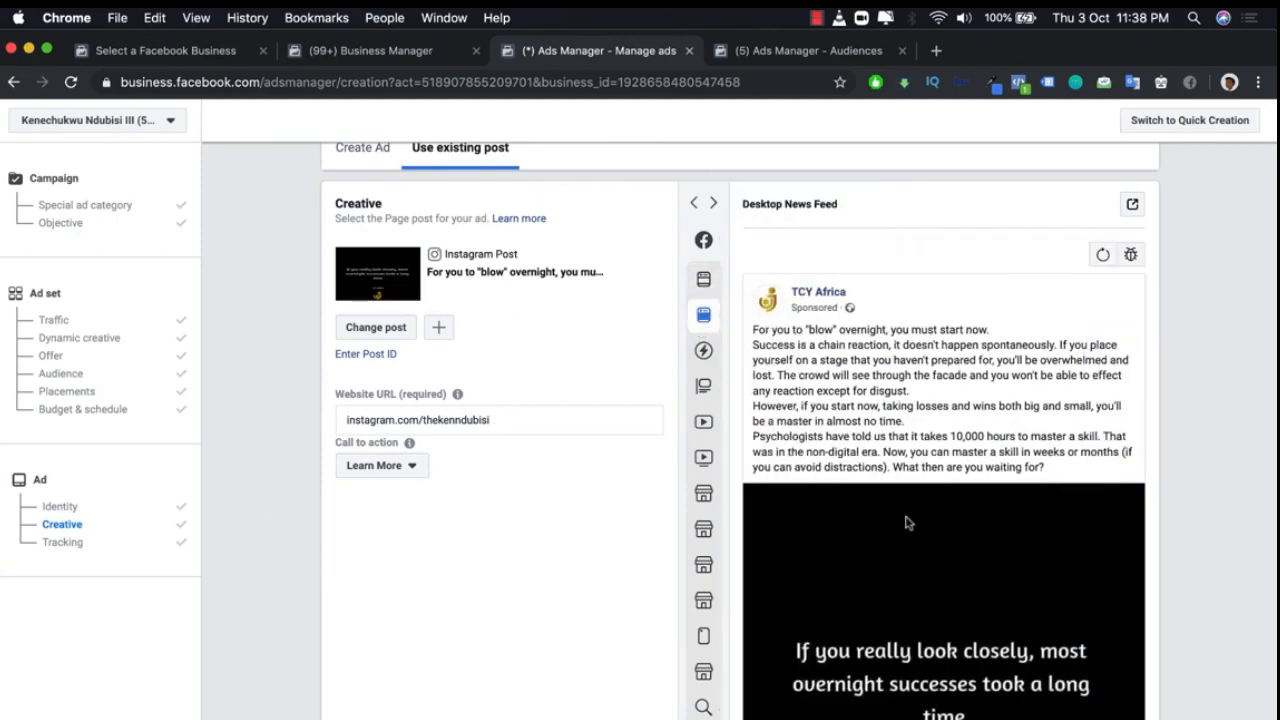
scroll(927, 565, down, 3)
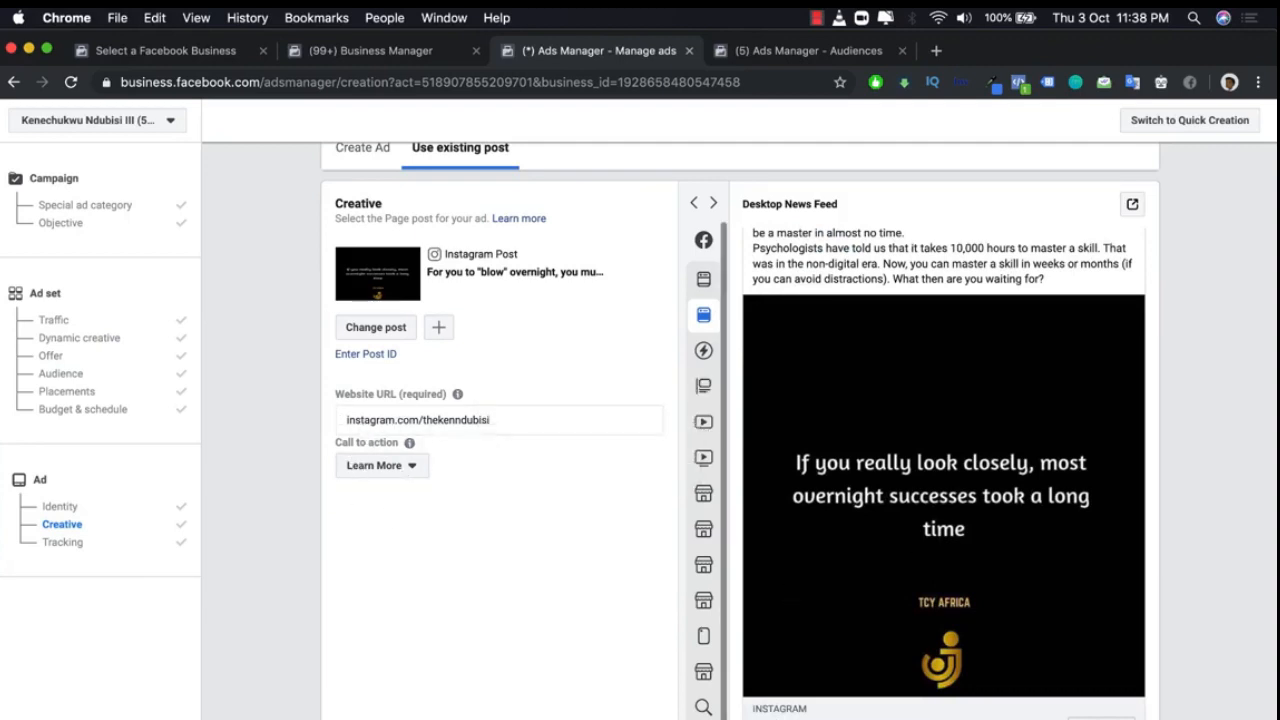
scroll(862, 702, down, 5)
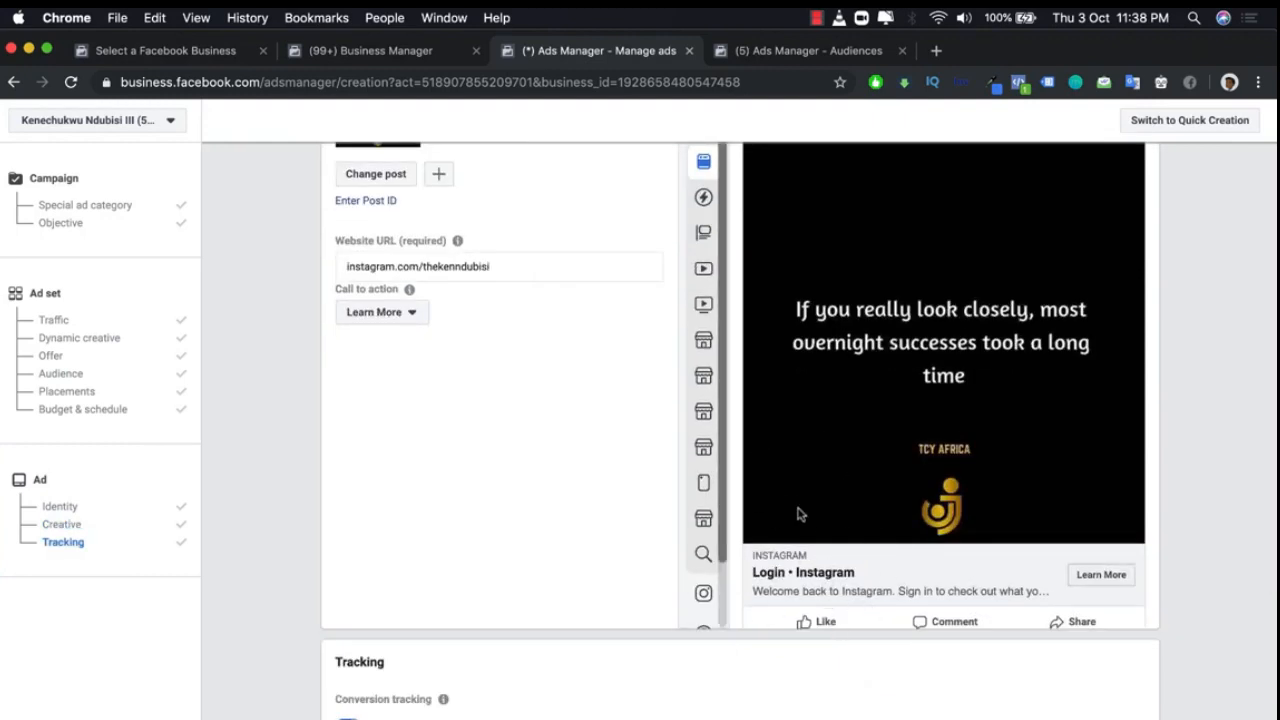
scroll(592, 291, up, 8)
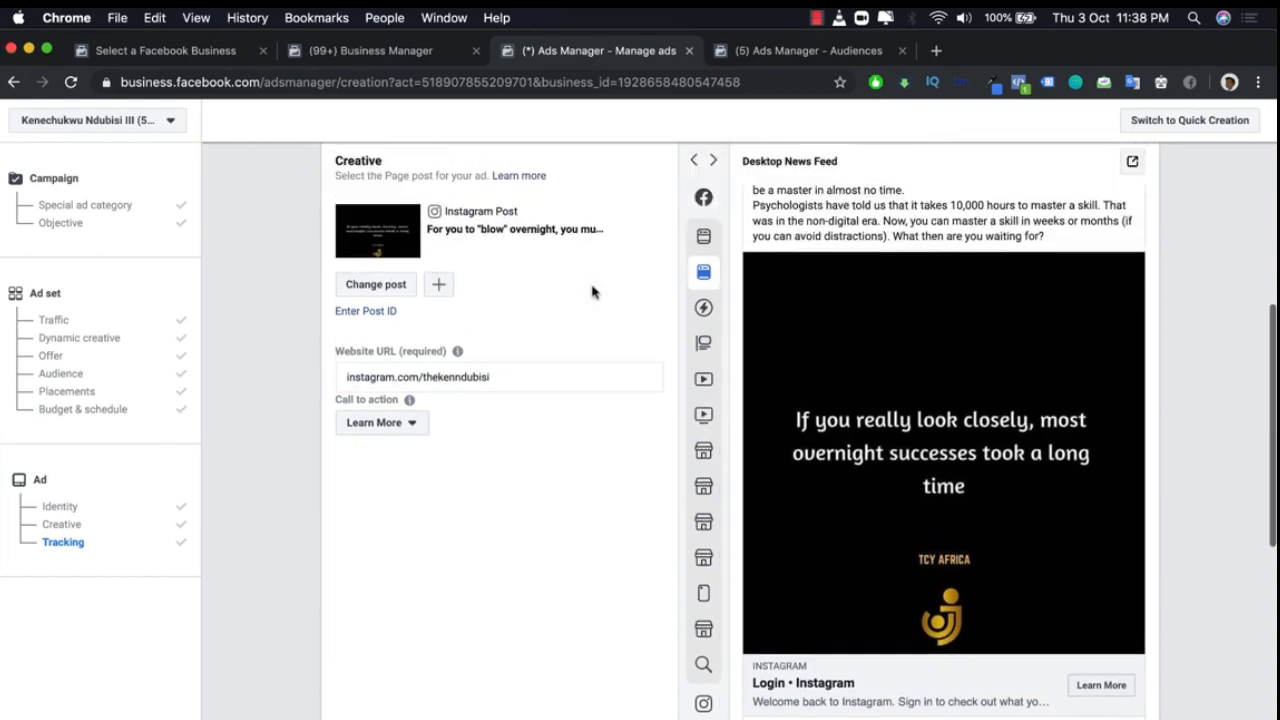
scroll(592, 291, down, 7)
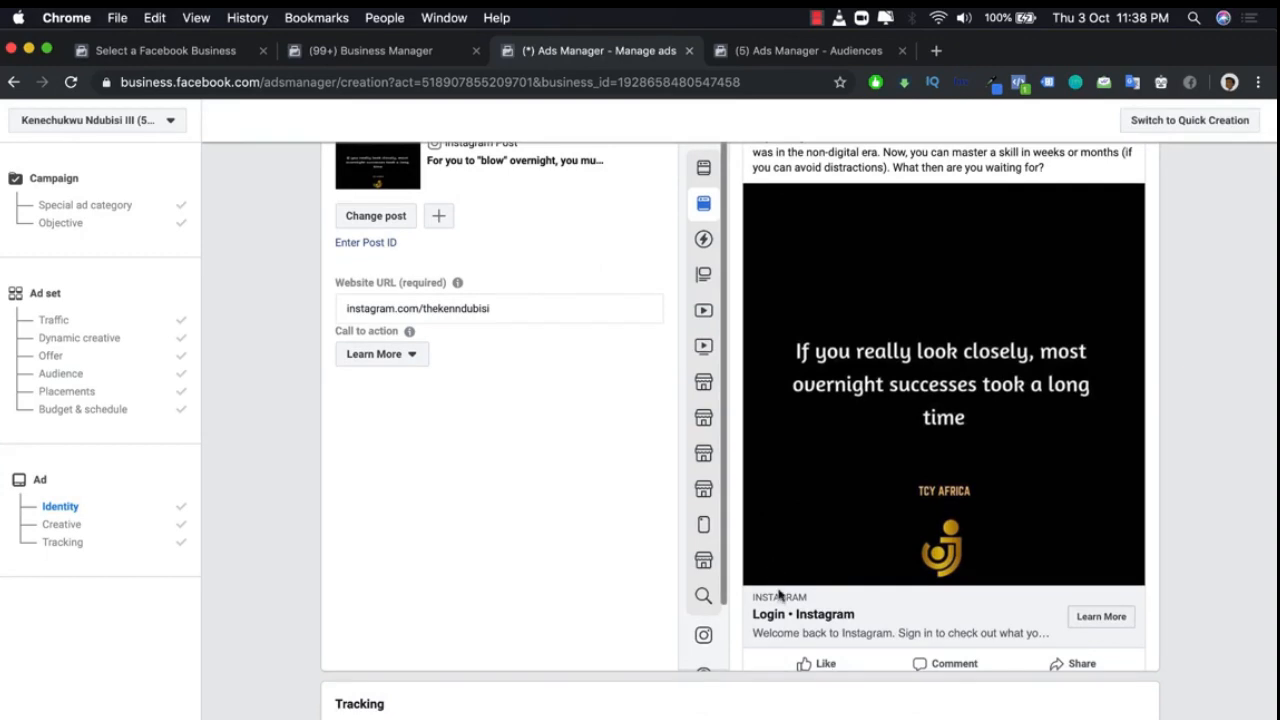
mouse_move(730, 598)
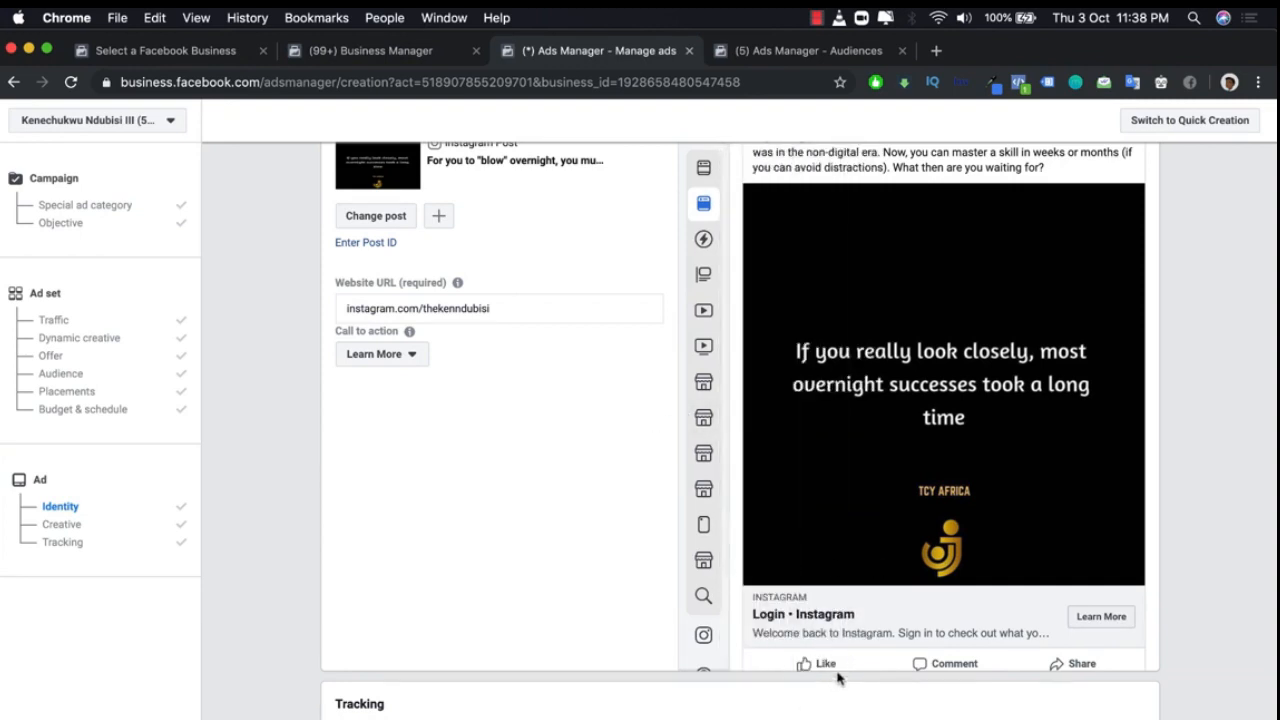
scroll(877, 472, down, 5)
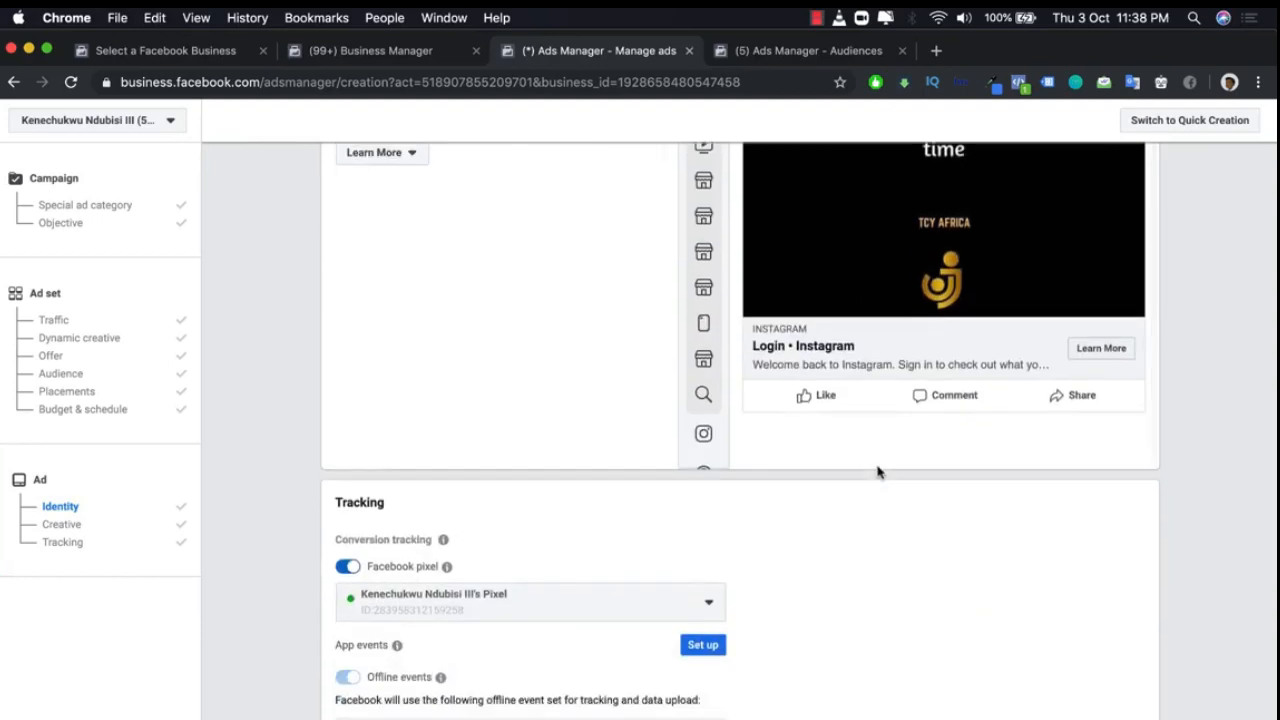
scroll(591, 349, up, 10)
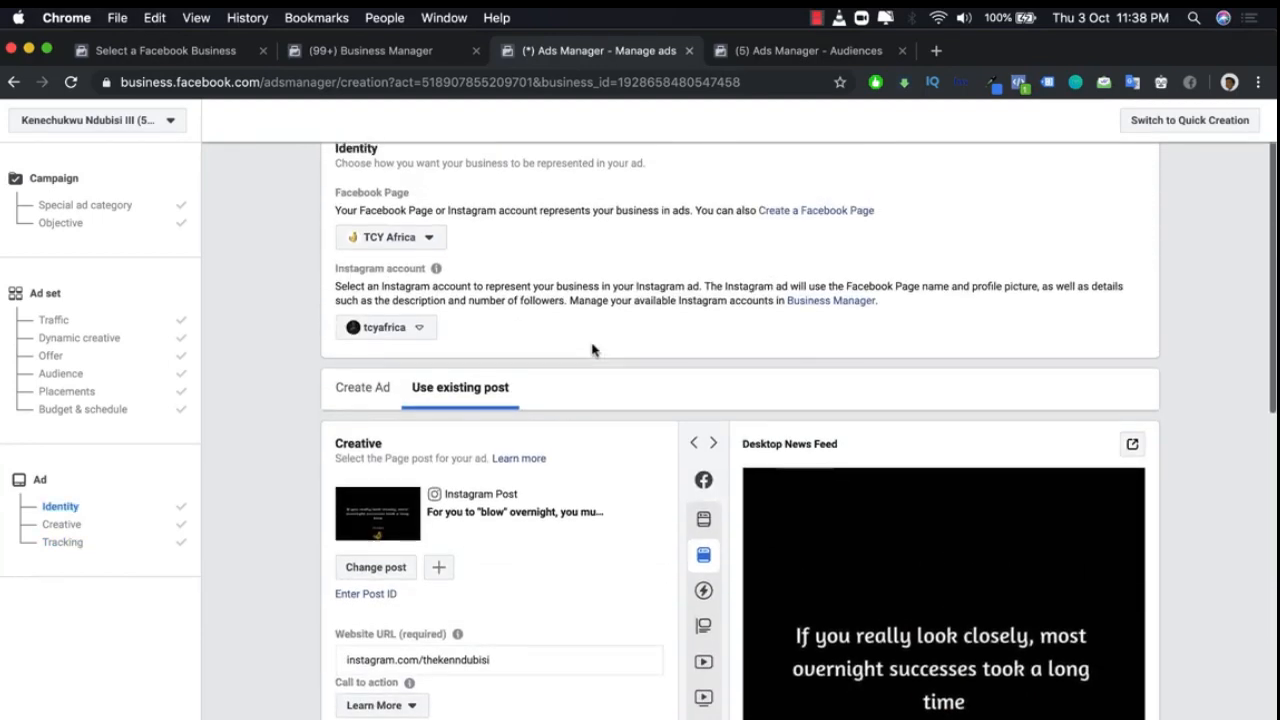
Review the draft campaign, ad set and ad summary, close it without confirming, and return to the ad's name and identity settings
scroll(591, 349, down, 5)
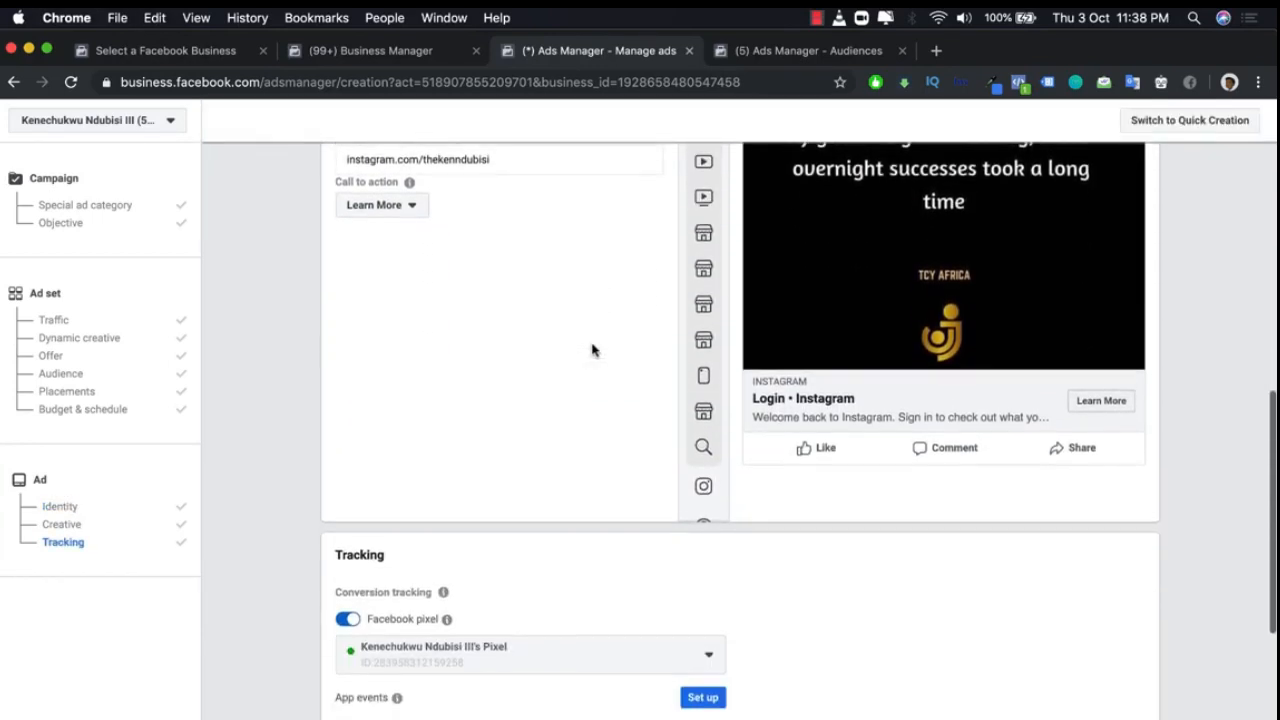
scroll(591, 349, up, 2)
scroll(591, 349, down, 5)
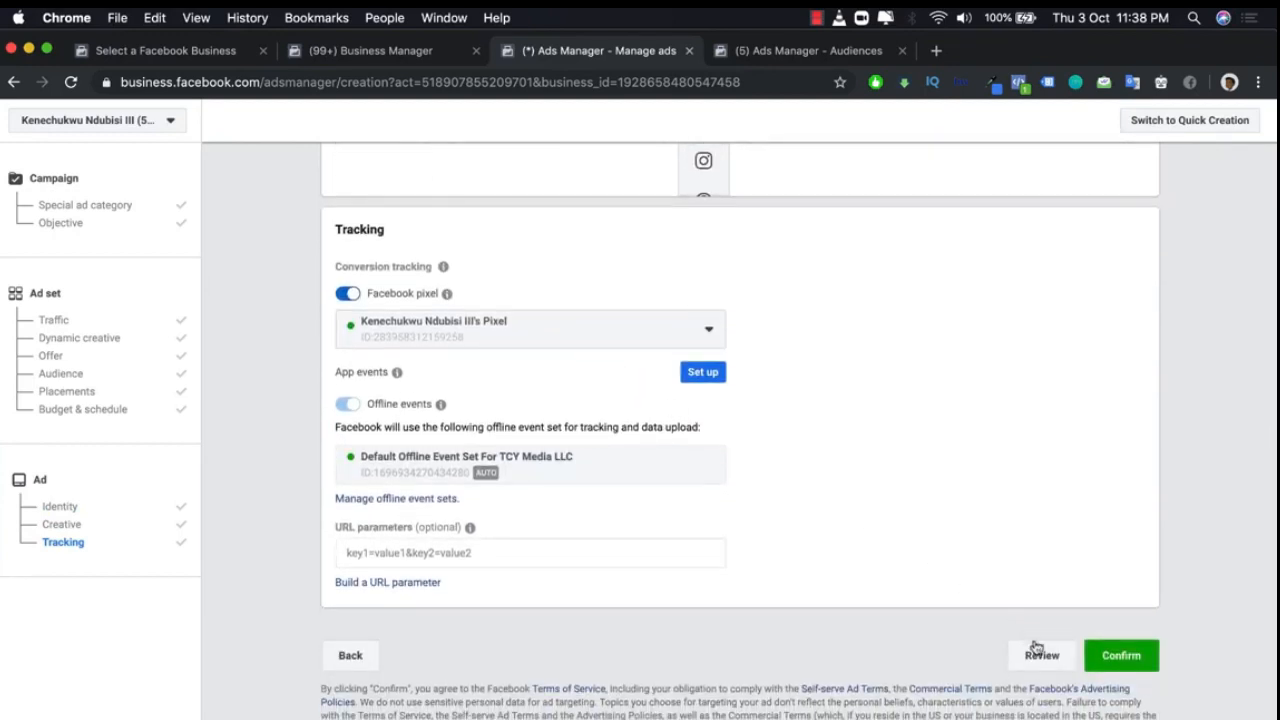
click(1042, 660)
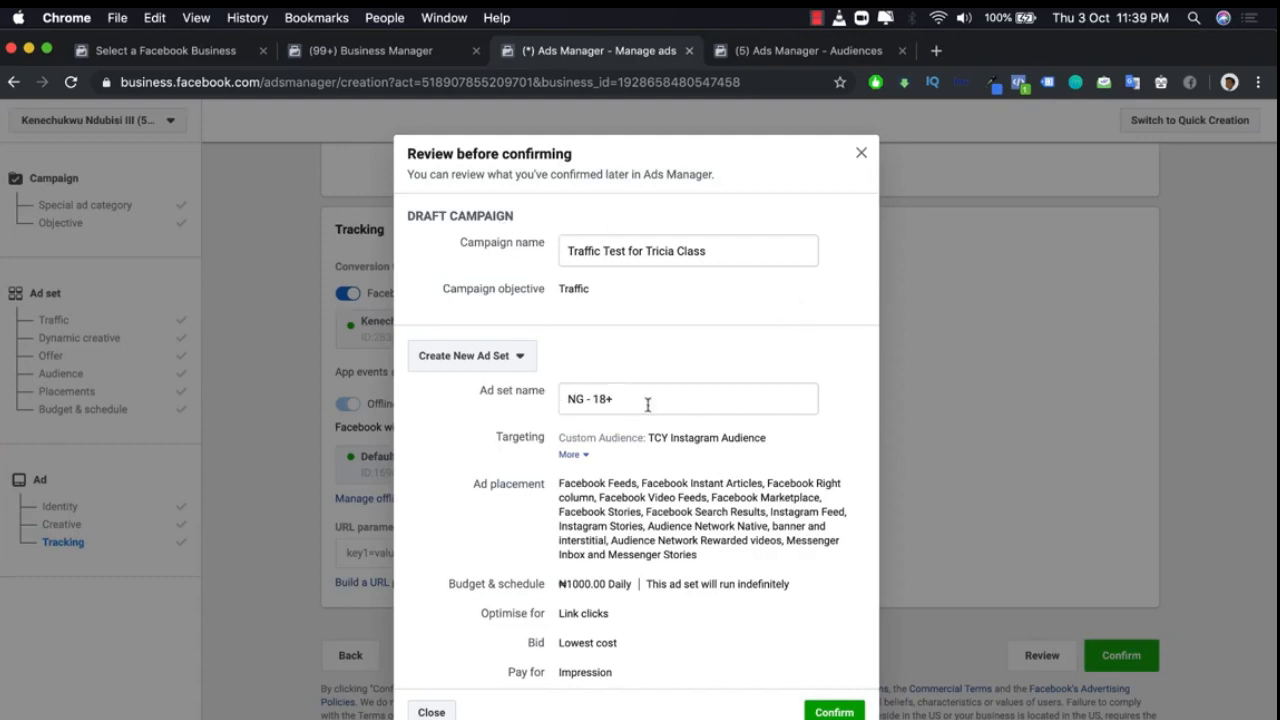
scroll(619, 425, down, 3)
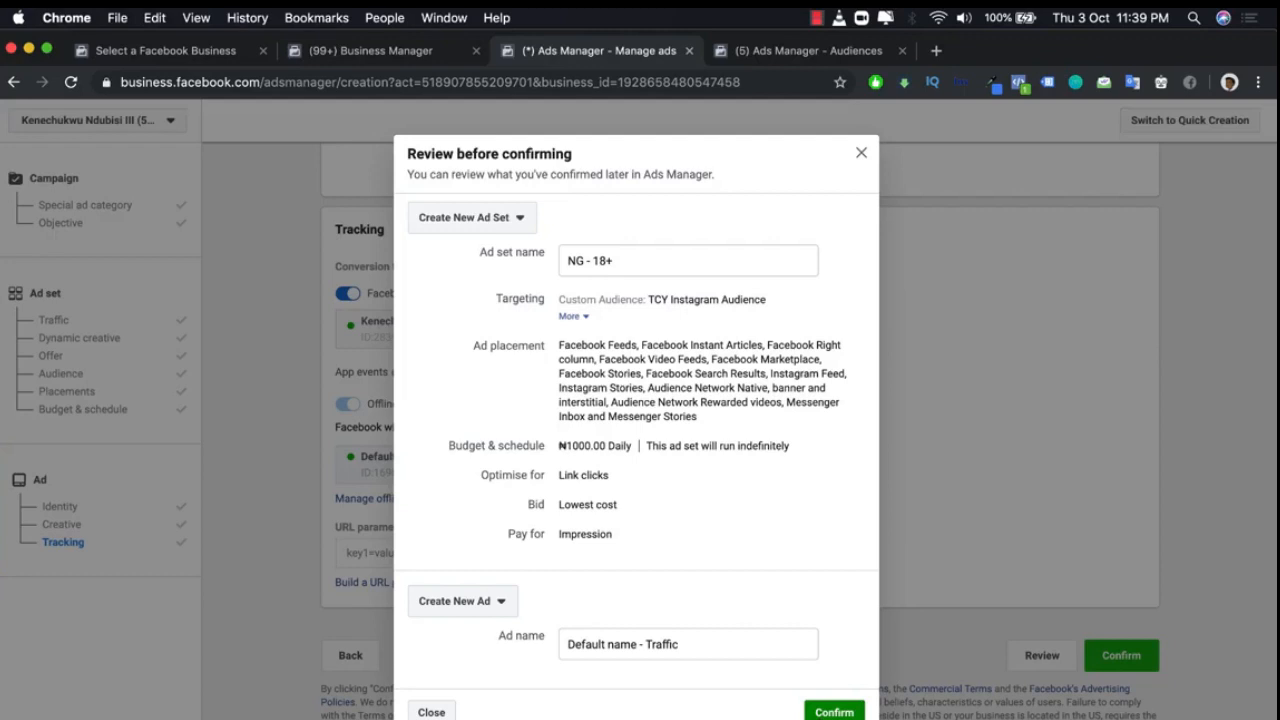
click(428, 711)
scroll(771, 481, up, 5)
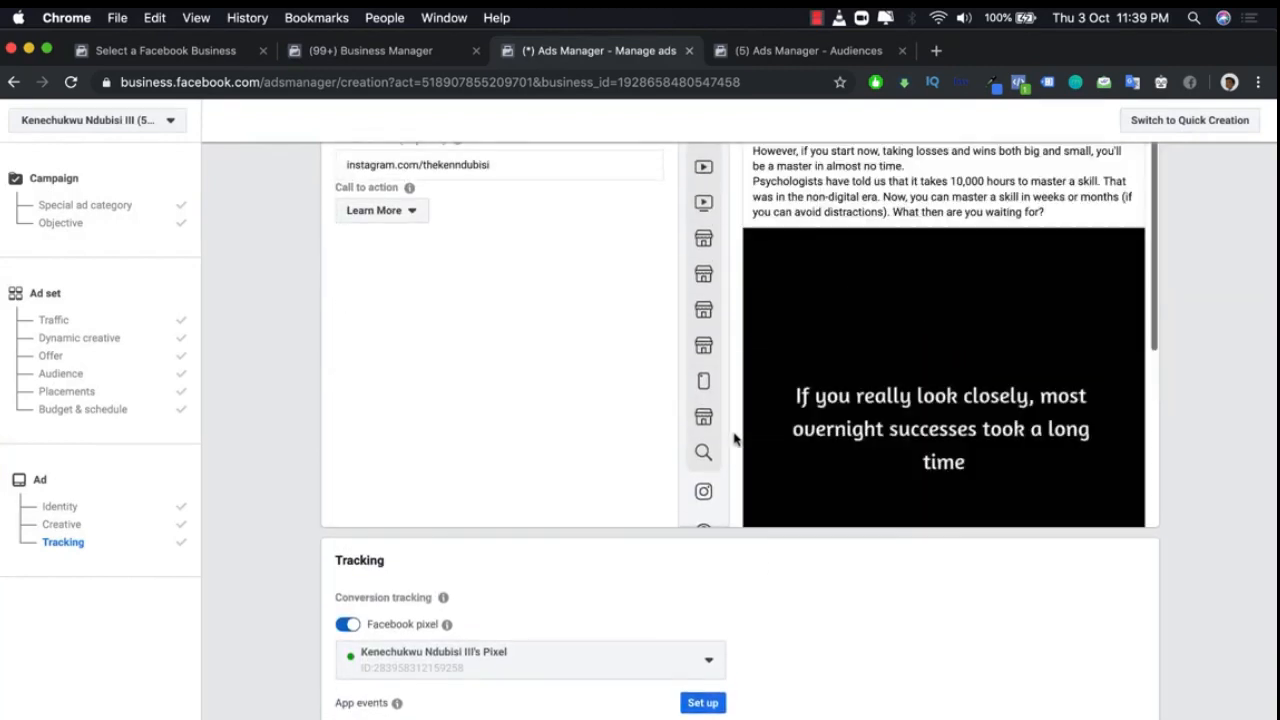
scroll(734, 440, up, 6)
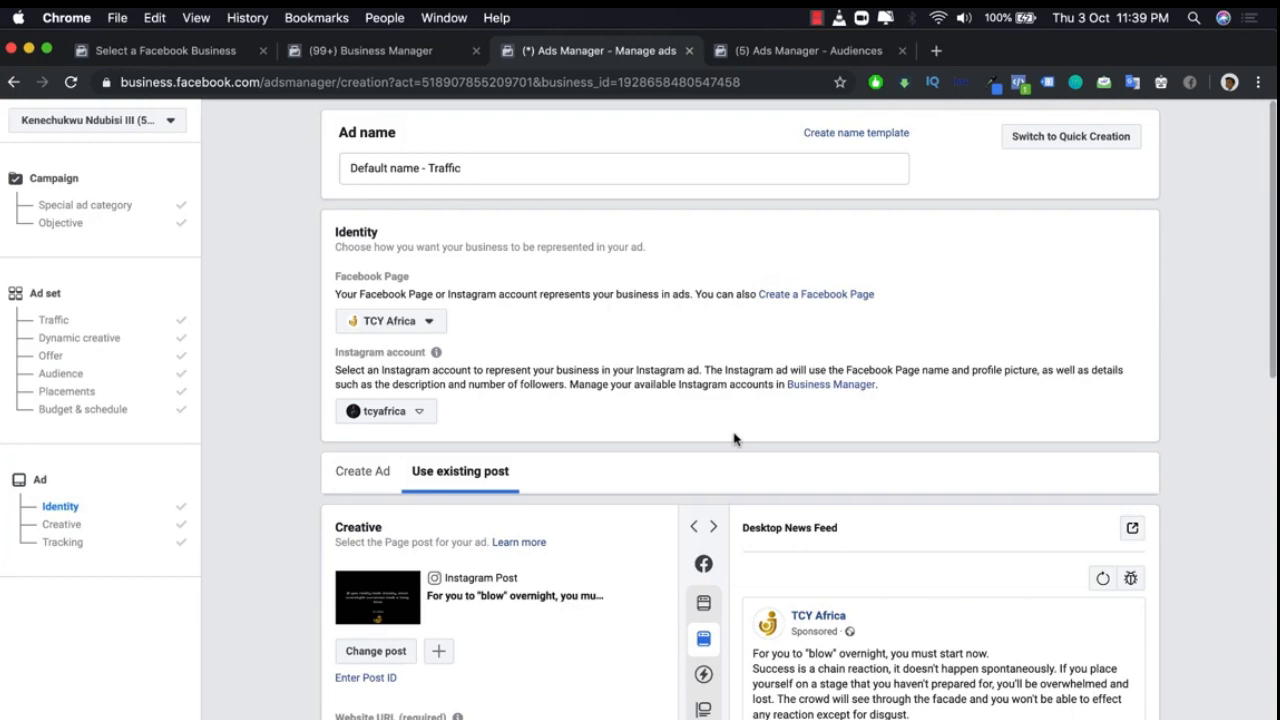